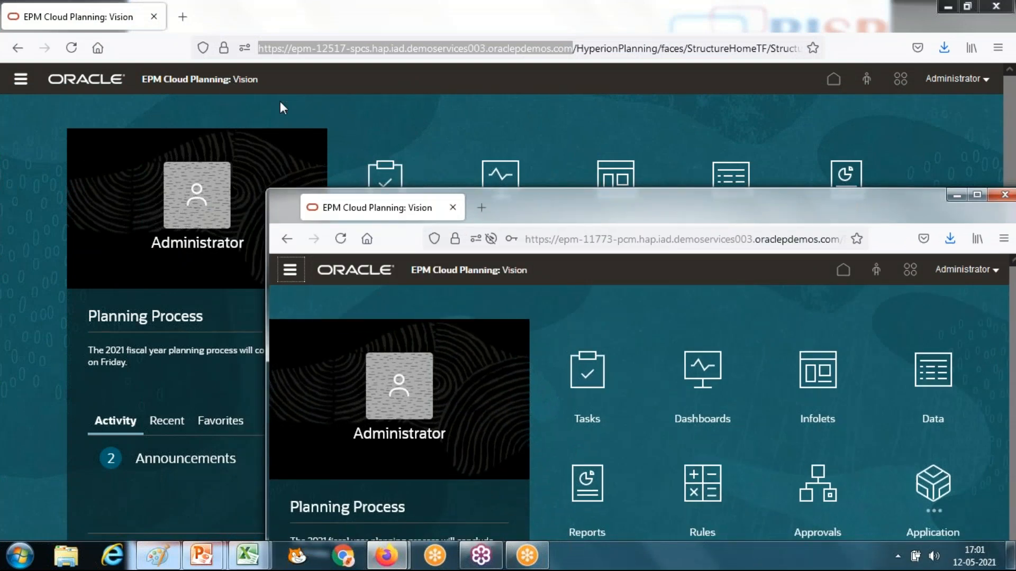
Open the Dimensions page of the epm-12517 Planning instance and expand its list of dimensions.
left_click(20, 80)
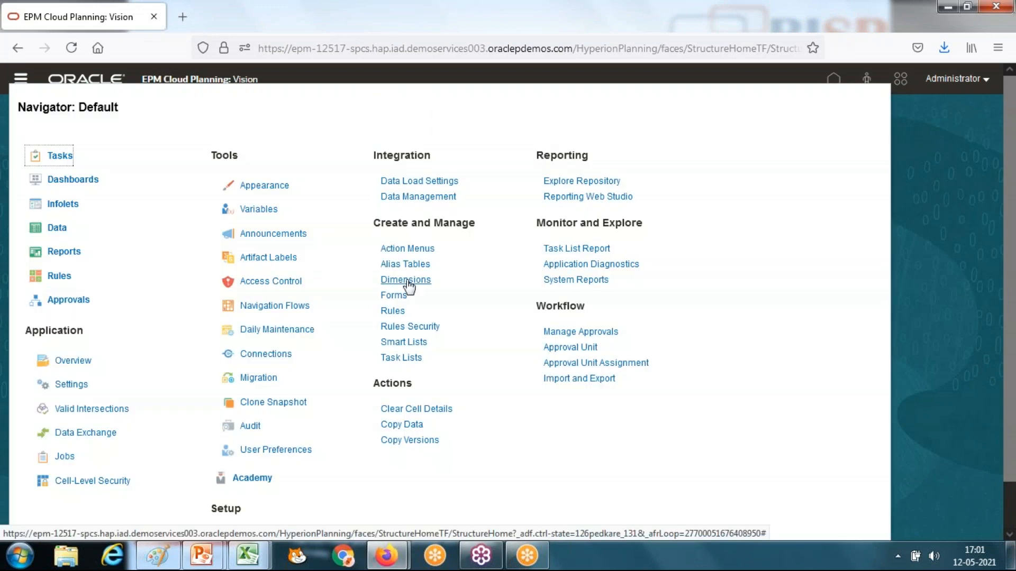
left_click(407, 282)
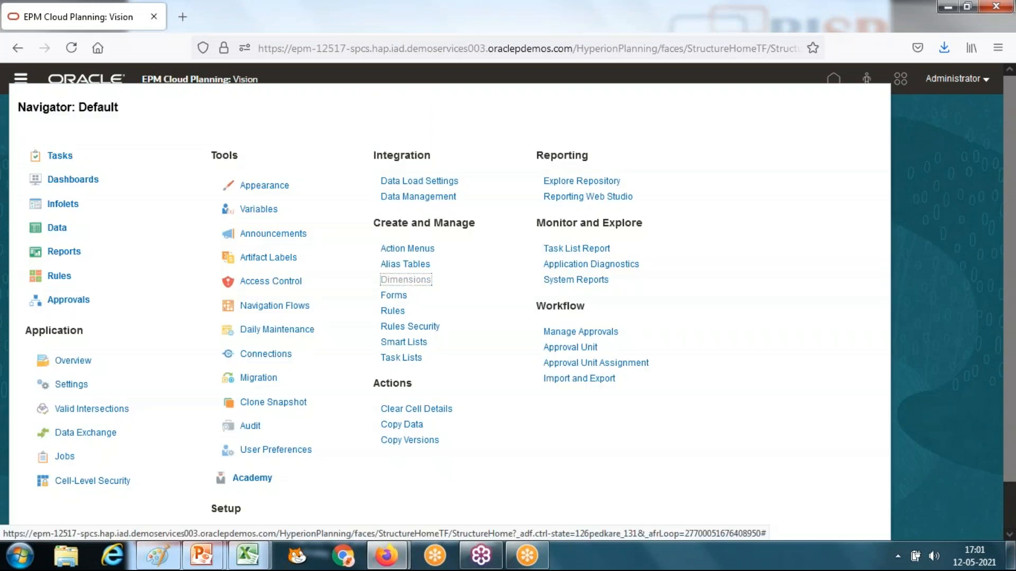
left_click(469, 499)
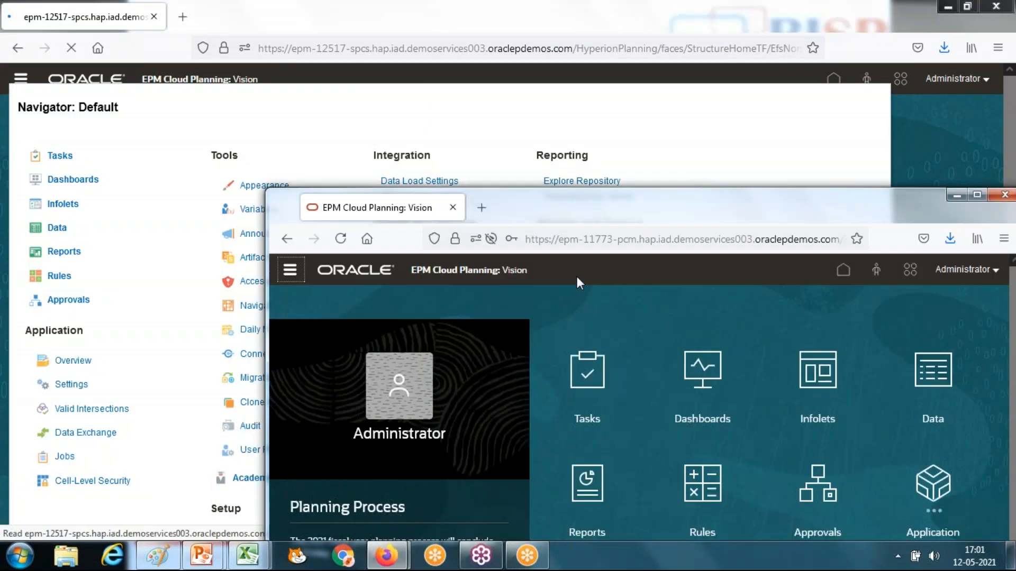
left_click(272, 14)
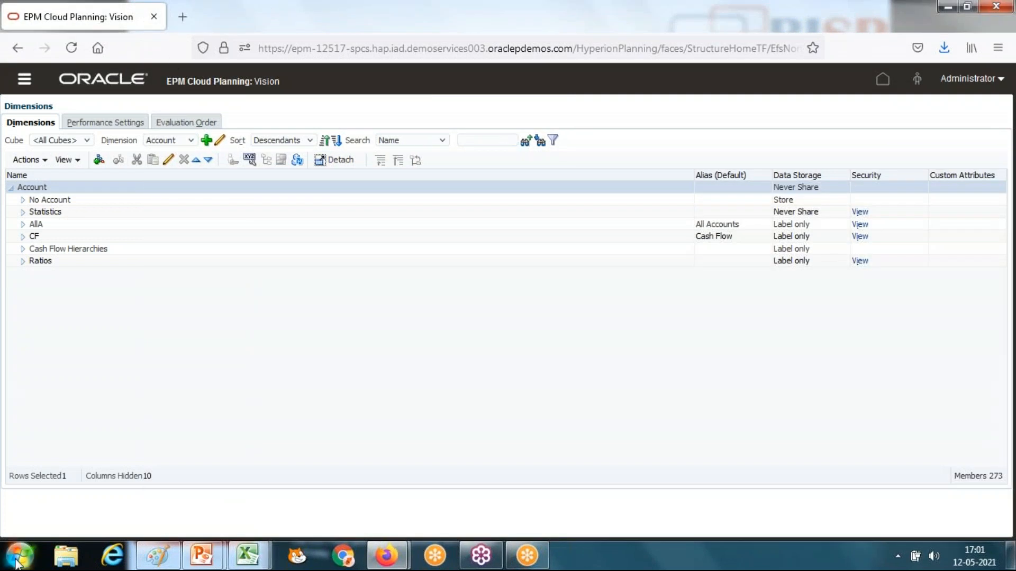
left_click(172, 140)
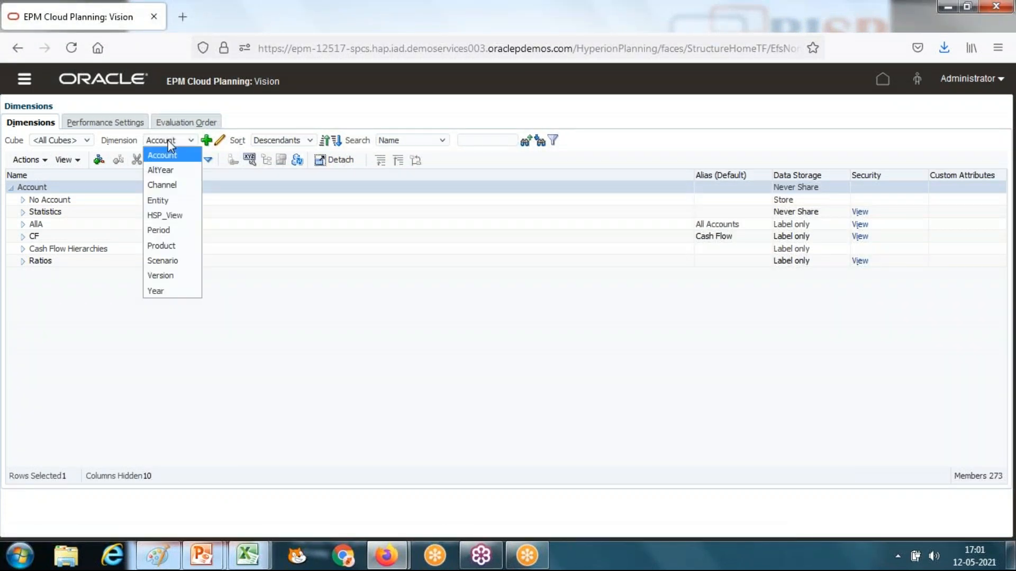
Switch to Paint, paste the screenshot of the epm-12517 dimension list and minimize Paint.
left_click(20, 555)
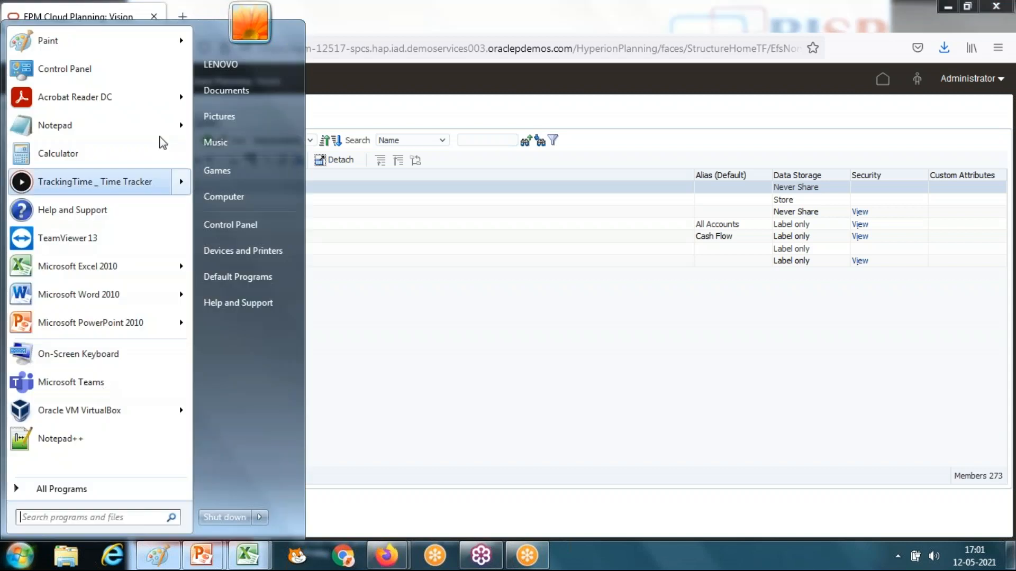
left_click(104, 40)
key("ctrl+v")
mouse_move(479, 356)
left_mouse_down()
mouse_move(465, 325)
mouse_move(461, 344)
mouse_move(471, 334)
left_mouse_up()
left_click(947, 7)
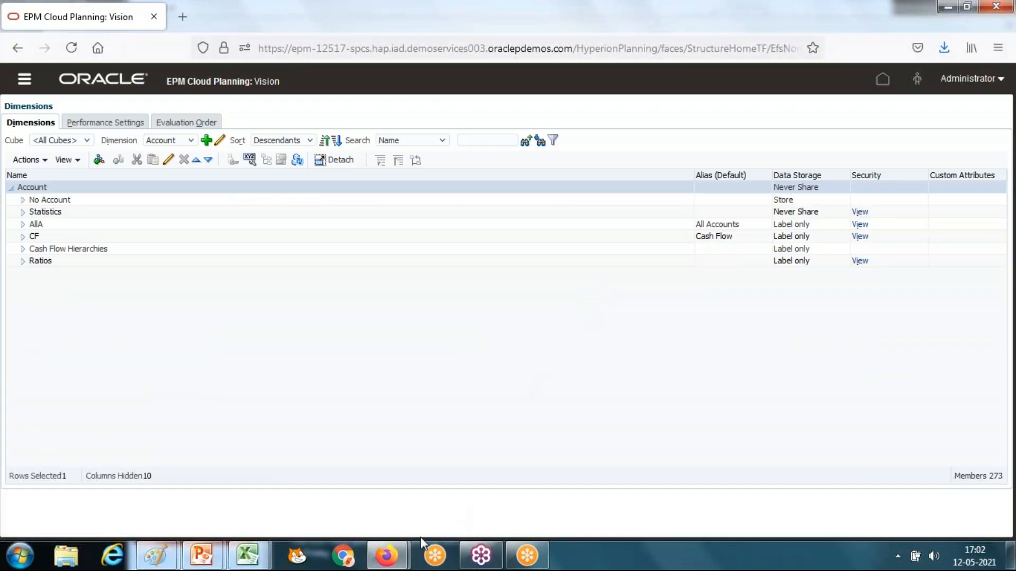
Open the Dimensions page of the epm-11773 Planning instance and expand its list of dimensions.
mouse_move(386, 555)
left_click(467, 502)
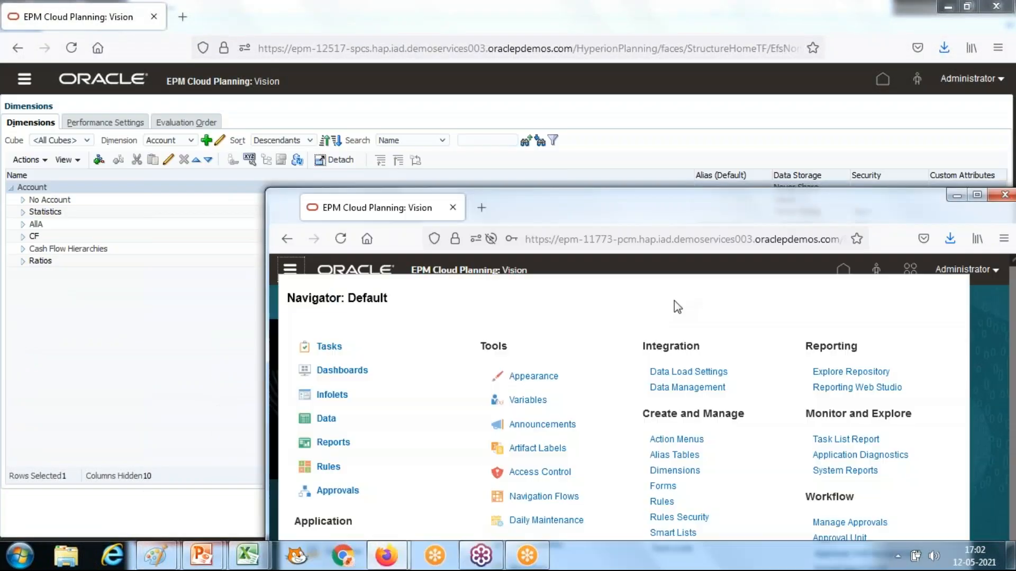
left_click(675, 470)
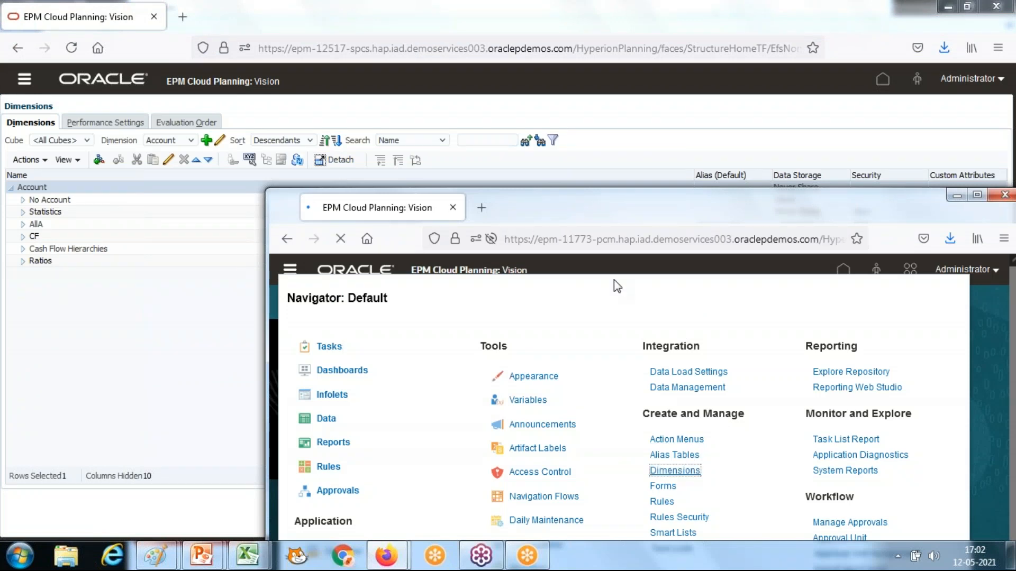
left_click(457, 332)
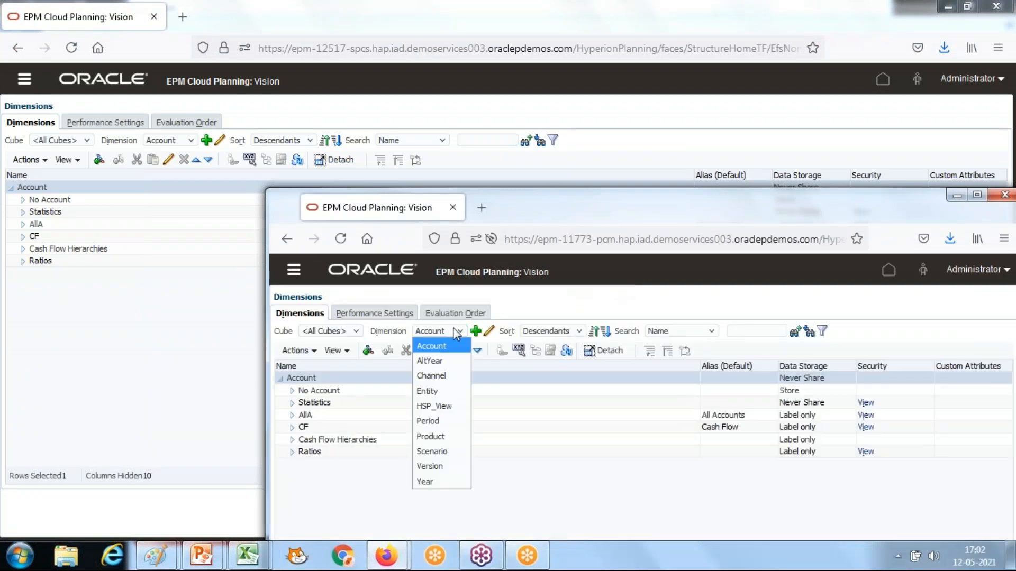
Return to Paint, paste the epm-11773 dimension screenshot and place it beside the first dimension list.
left_click(165, 552)
left_click(270, 504)
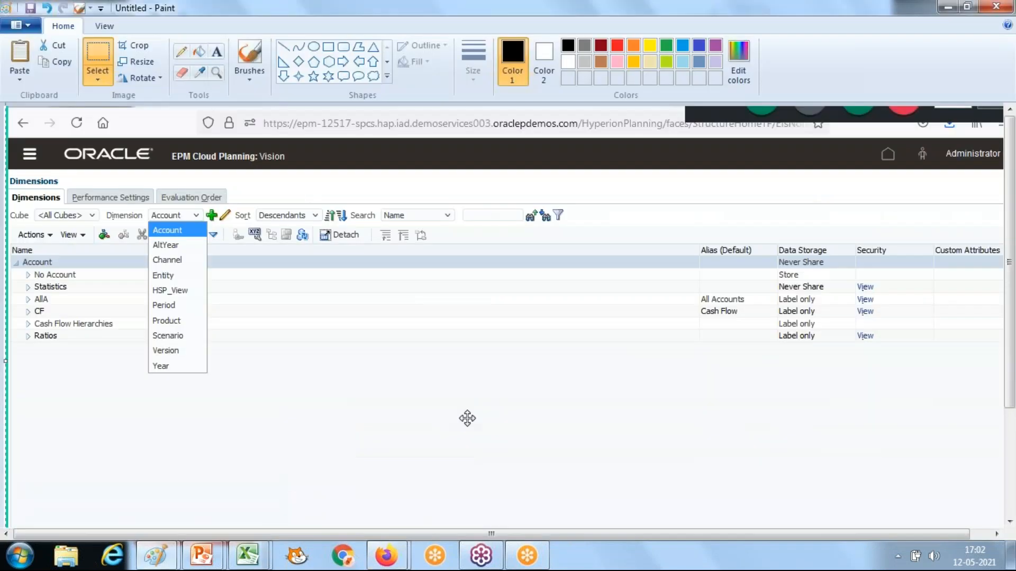
key("ctrl+v")
mouse_move(422, 299)
left_mouse_down()
mouse_move(542, 286)
mouse_move(543, 311)
left_mouse_up()
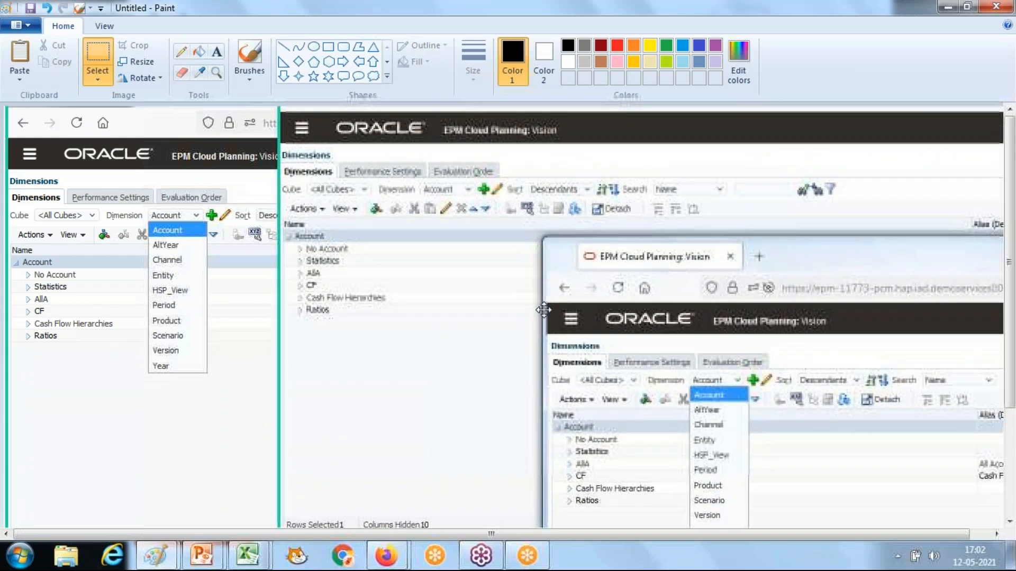
Outline the dimension lists of both instances with red rectangles using a thicker line.
left_click(328, 53)
left_click(473, 61)
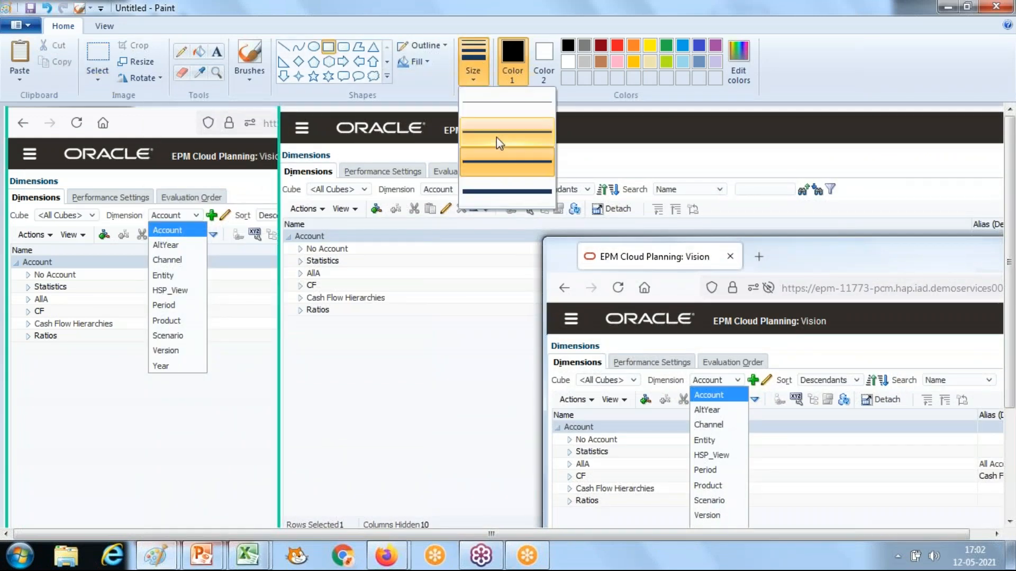
left_click(527, 121)
left_click(617, 45)
mouse_move(689, 377)
left_mouse_down()
mouse_move(701, 434)
mouse_move(776, 540)
mouse_move(765, 543)
mouse_move(750, 522)
left_mouse_up()
left_click_drag(137, 208, 211, 379)
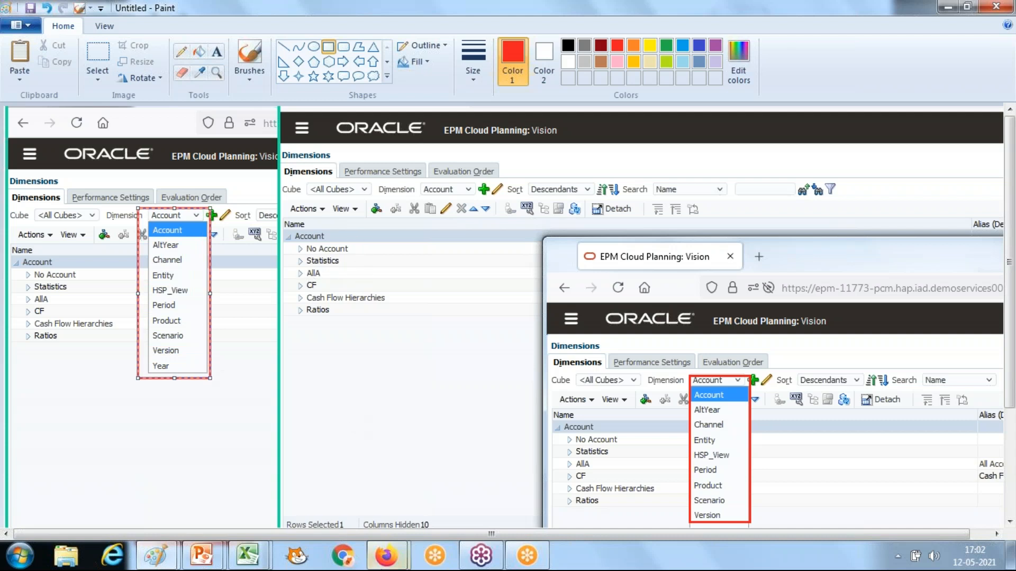
Switch to the Excel workbooks Book1 and Book2 and arrange Book2 so both Smart View grids can be compared.
mouse_move(255, 541)
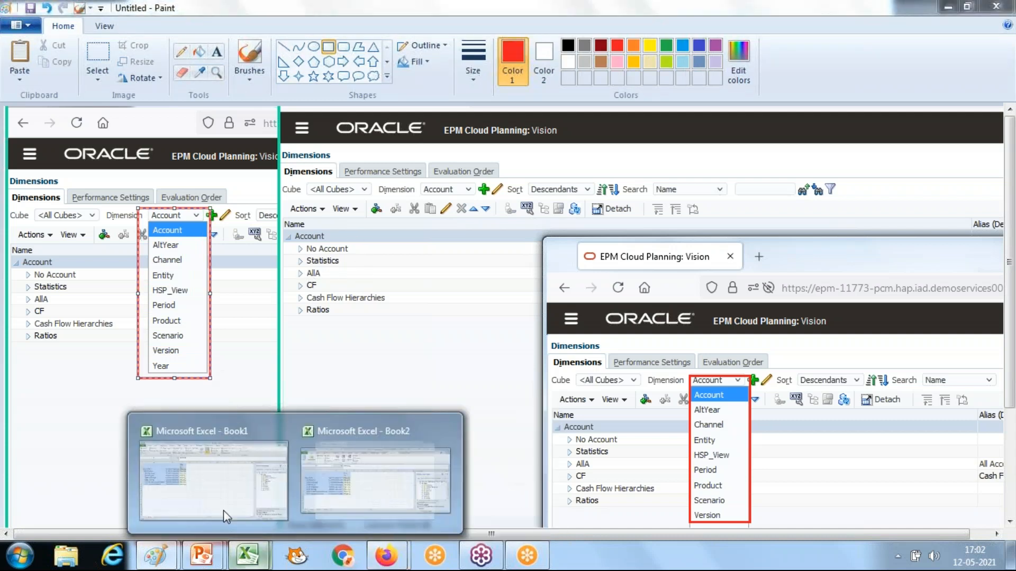
left_click(328, 465)
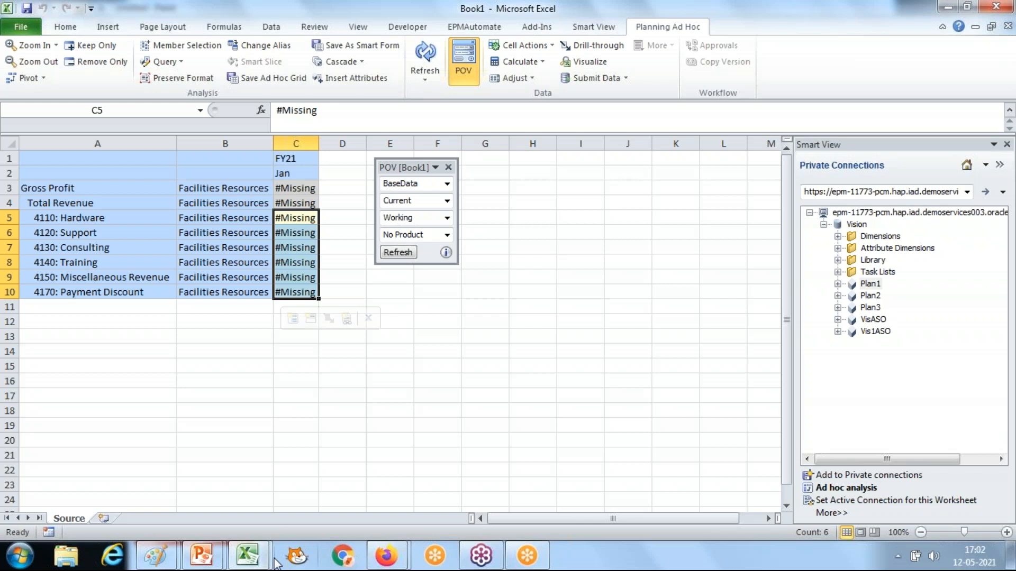
mouse_move(249, 556)
left_click(323, 444)
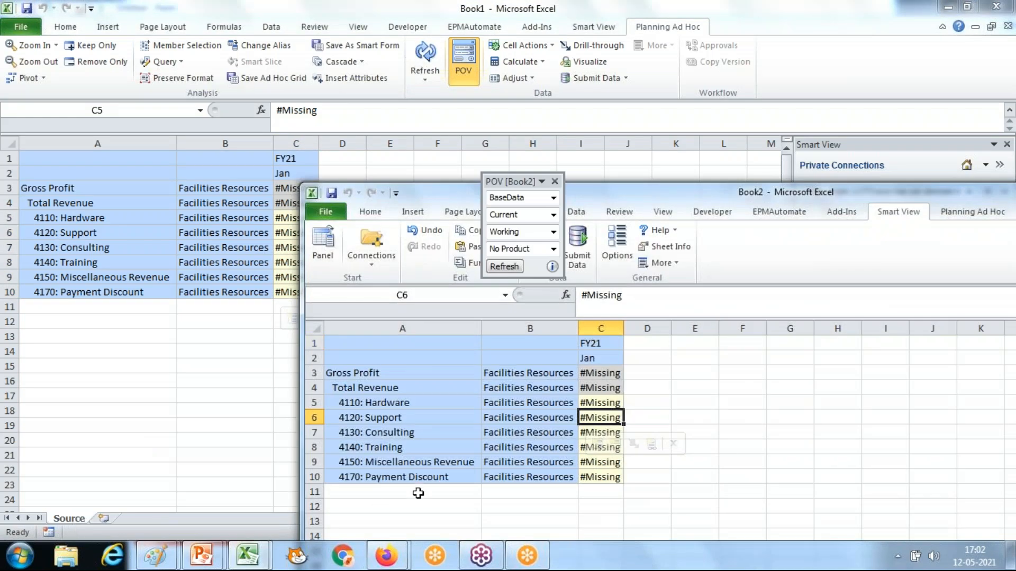
left_click_drag(633, 200, 723, 117)
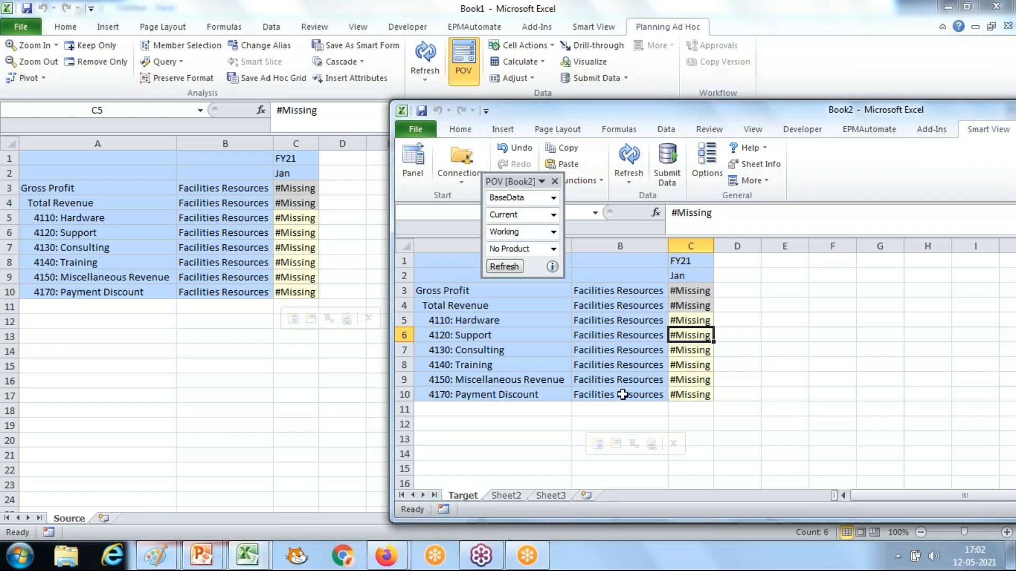
Switch to the epm-11773 Planning instance in Firefox, maximize its window and return to the home page.
left_click(386, 555)
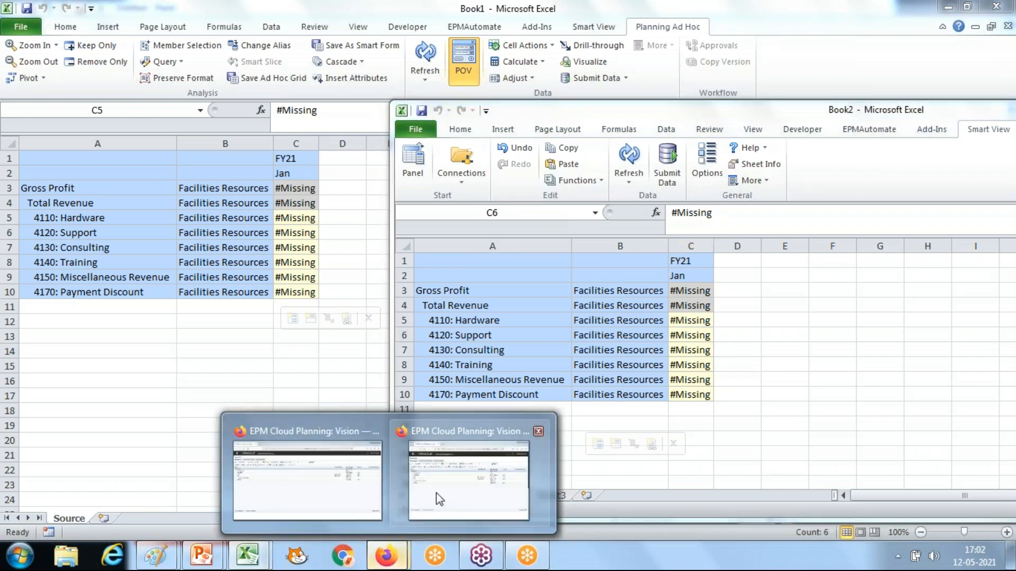
mouse_move(436, 493)
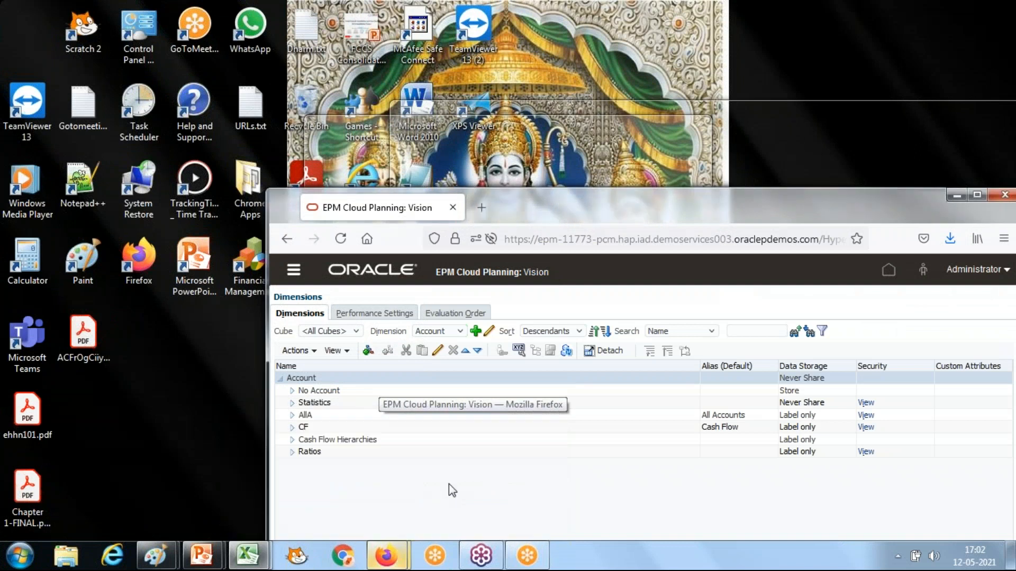
left_click(443, 487)
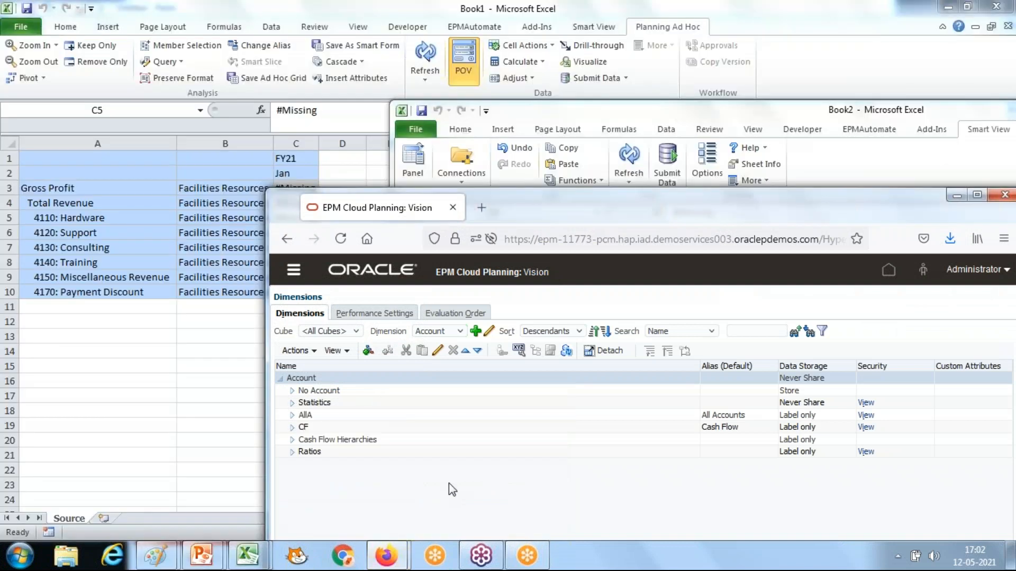
double_click(570, 206)
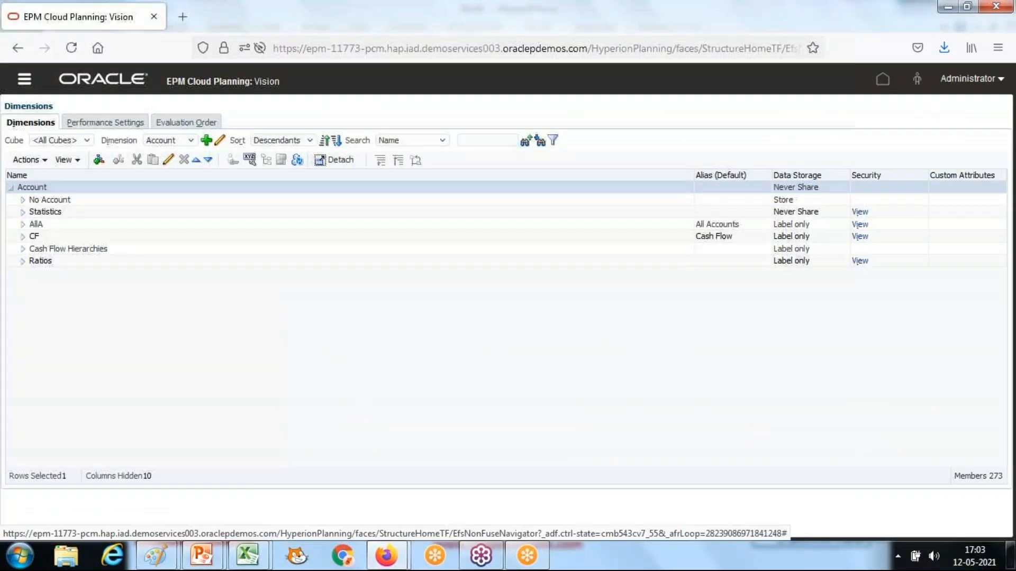
left_click(41, 82)
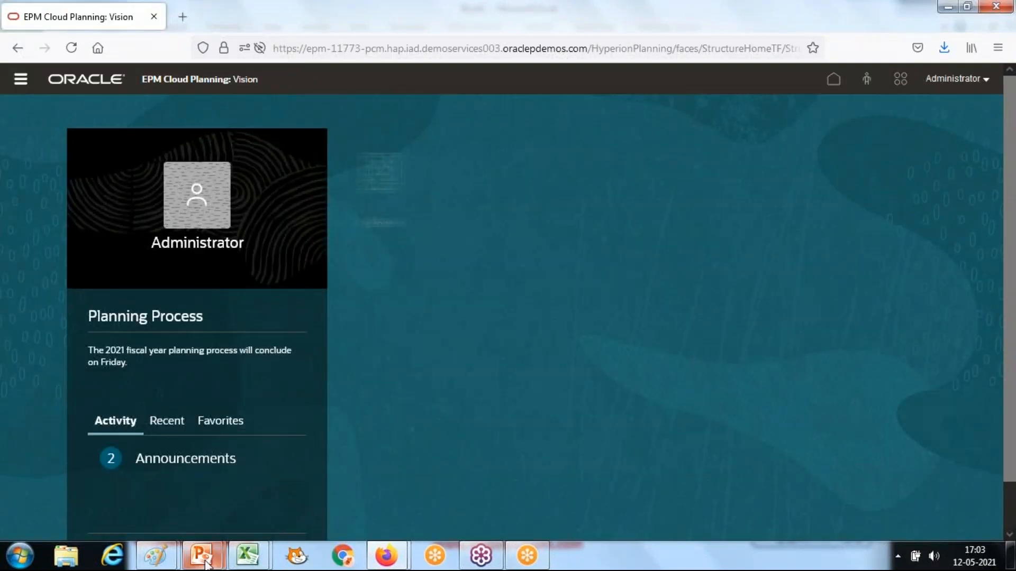
Switch to PowerPoint, review the planning-to-planning data migration slides and end the slide show.
left_click(210, 555)
left_click(339, 491)
left_click(442, 369)
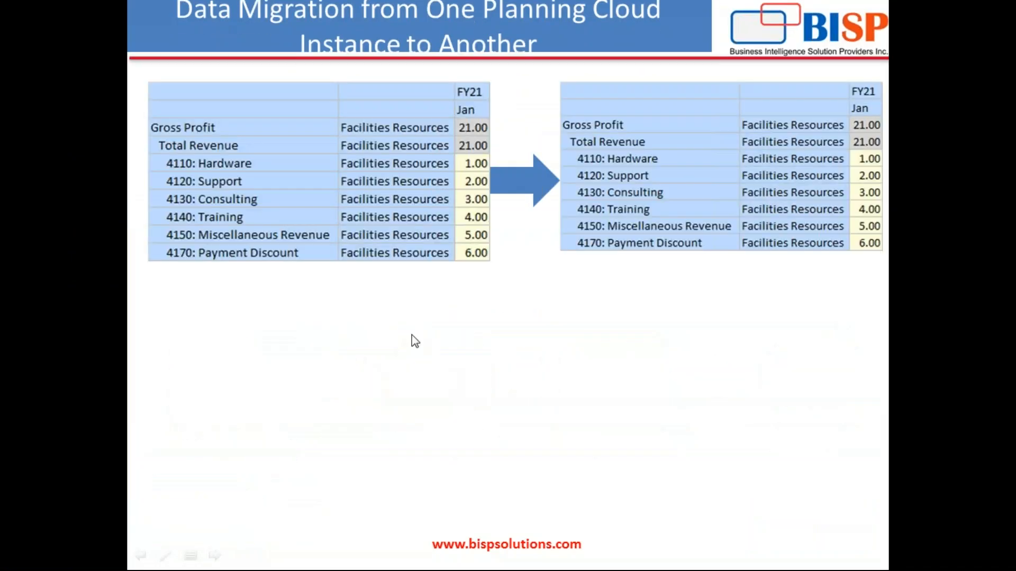
left_click(395, 319)
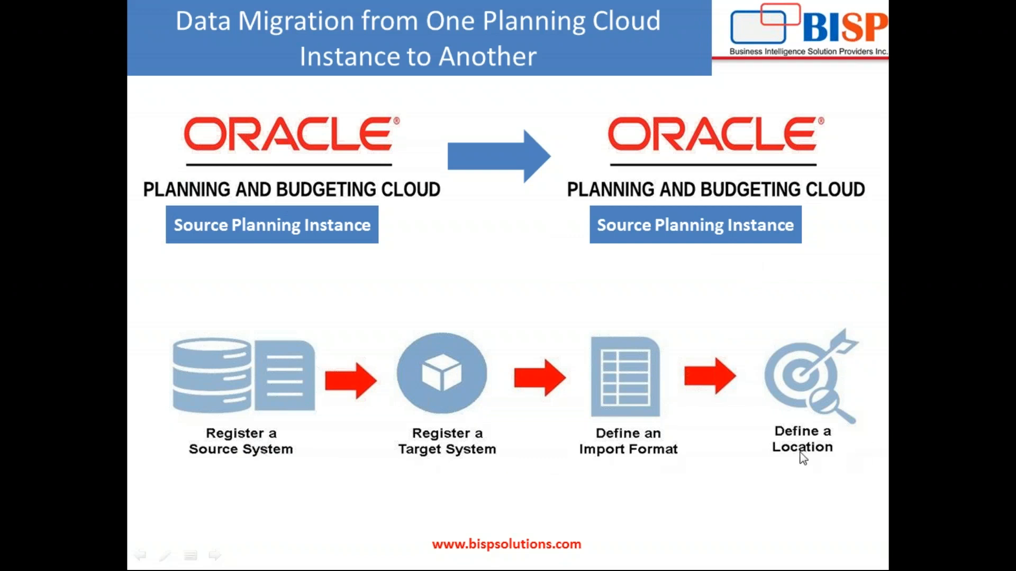
key("Escape")
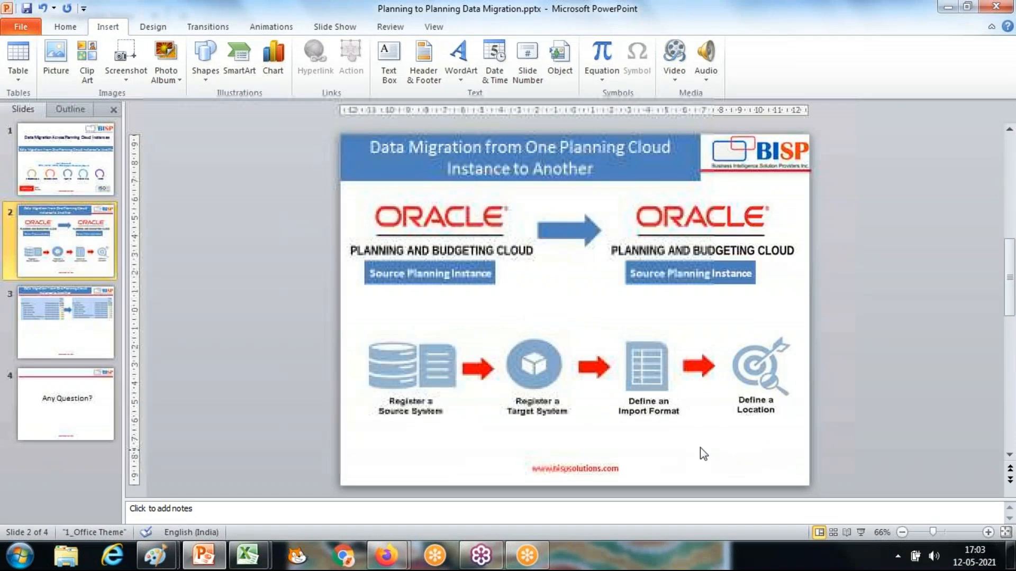
Switch back to the epm-11773 Planning instance and open the Source System setup in Data Management.
key("alt+Tab")
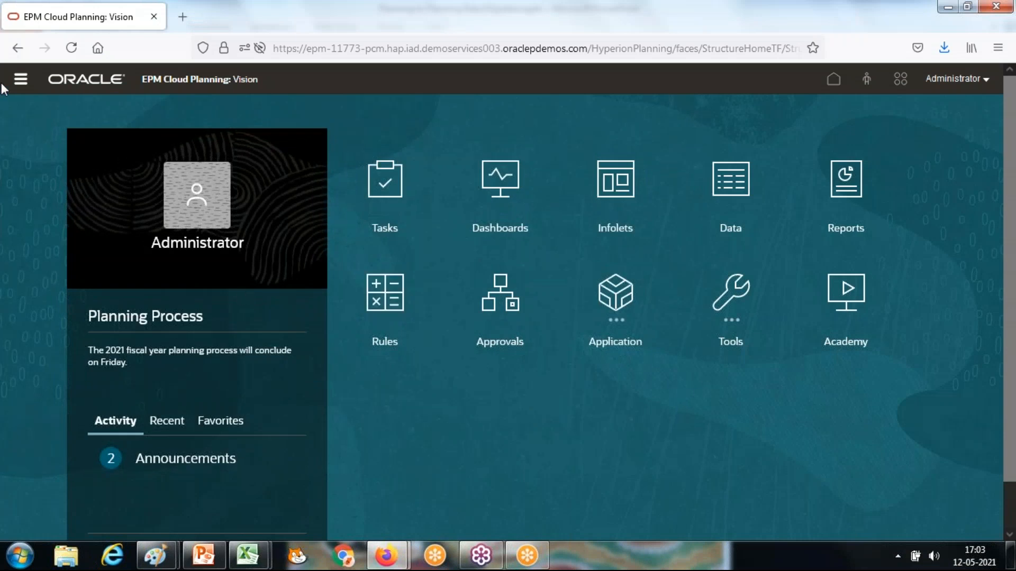
left_click(21, 79)
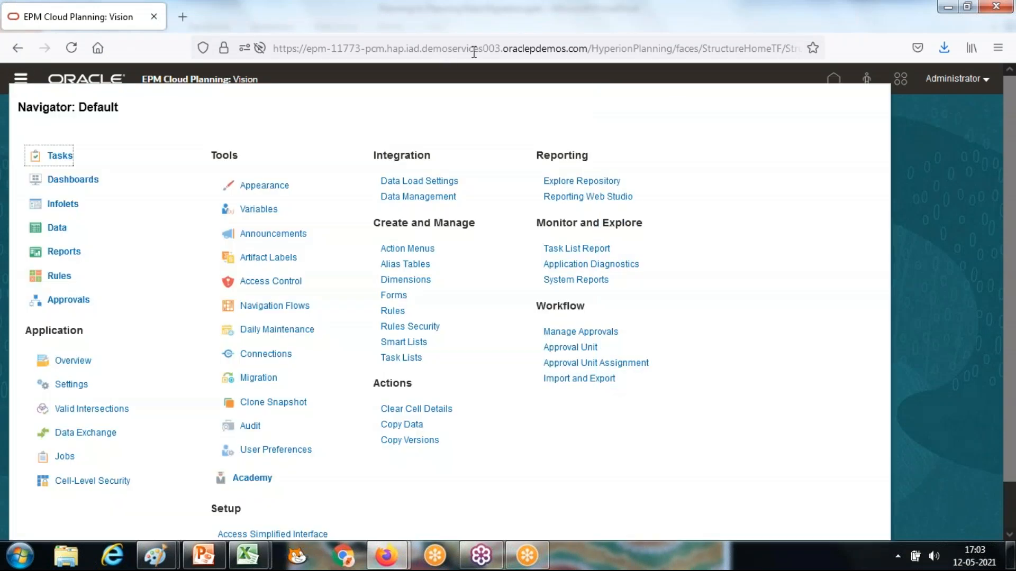
left_click(427, 198)
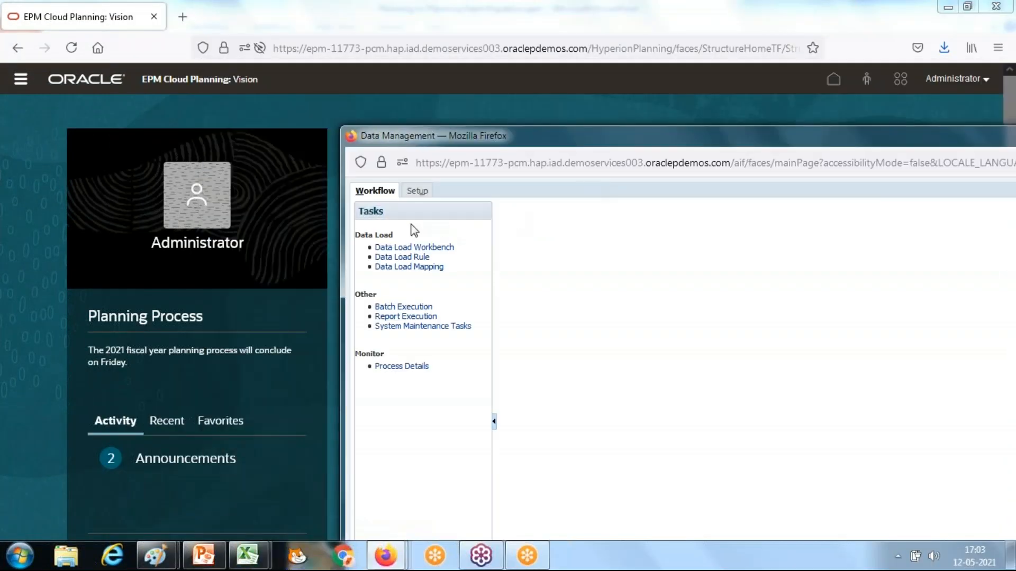
left_click(417, 190)
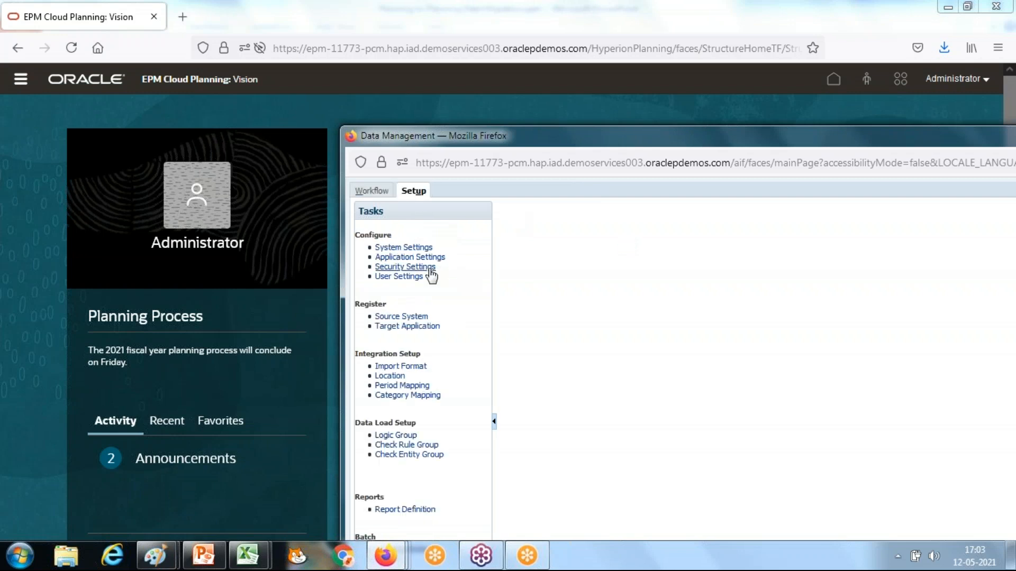
left_click(401, 316)
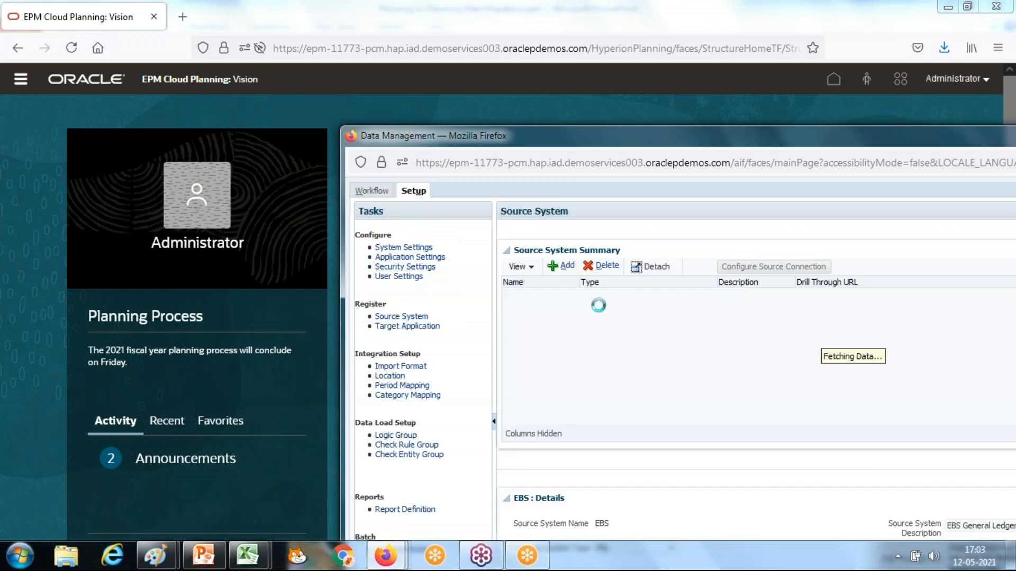
Reposition the Data Management window and check the source system type options of the EBS source.
left_click_drag(648, 144, 633, 97)
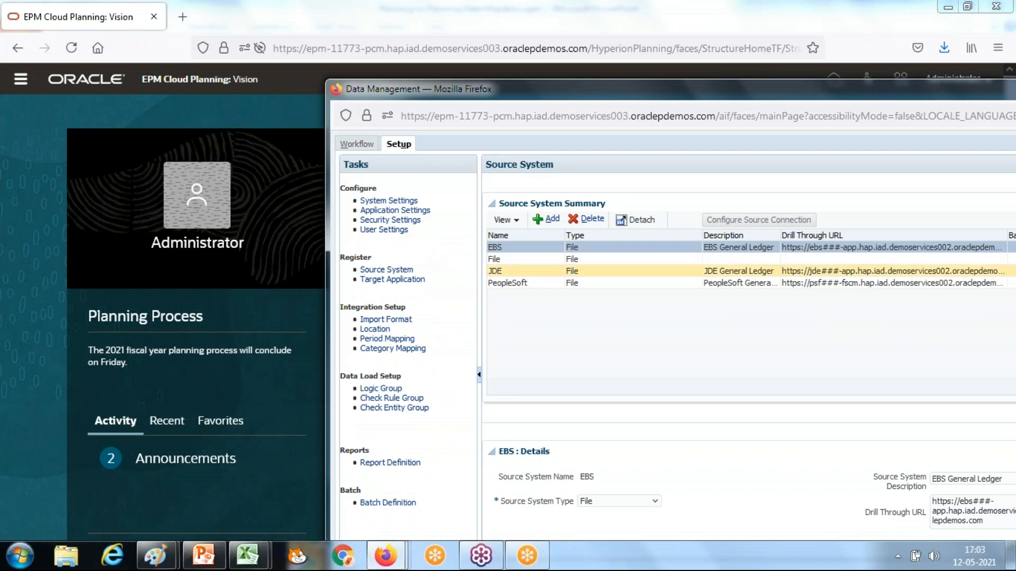
left_click(610, 503)
left_click(611, 504)
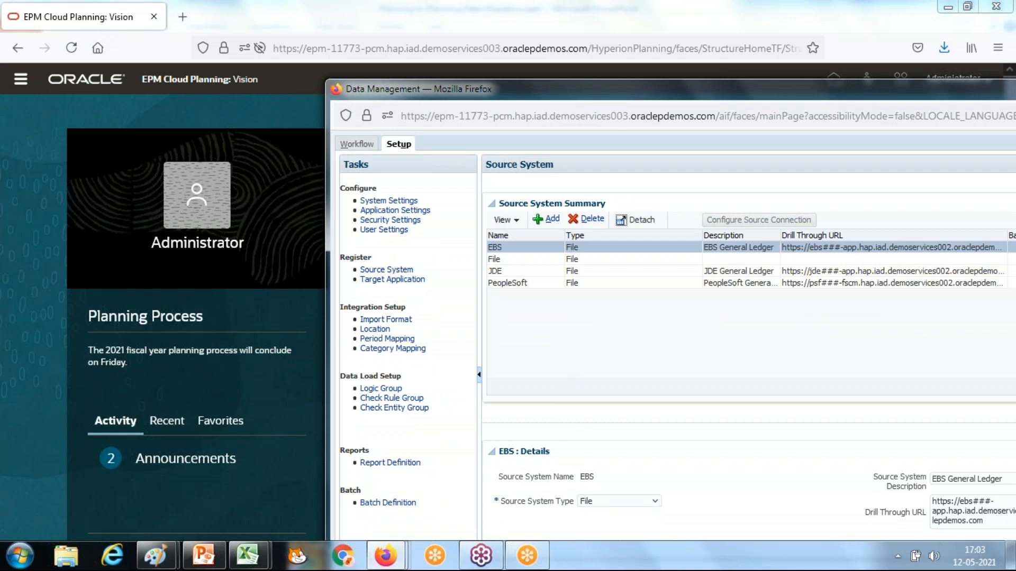
Open the Target Application setup and try to delete the SrcVisioVision application.
left_click(383, 281)
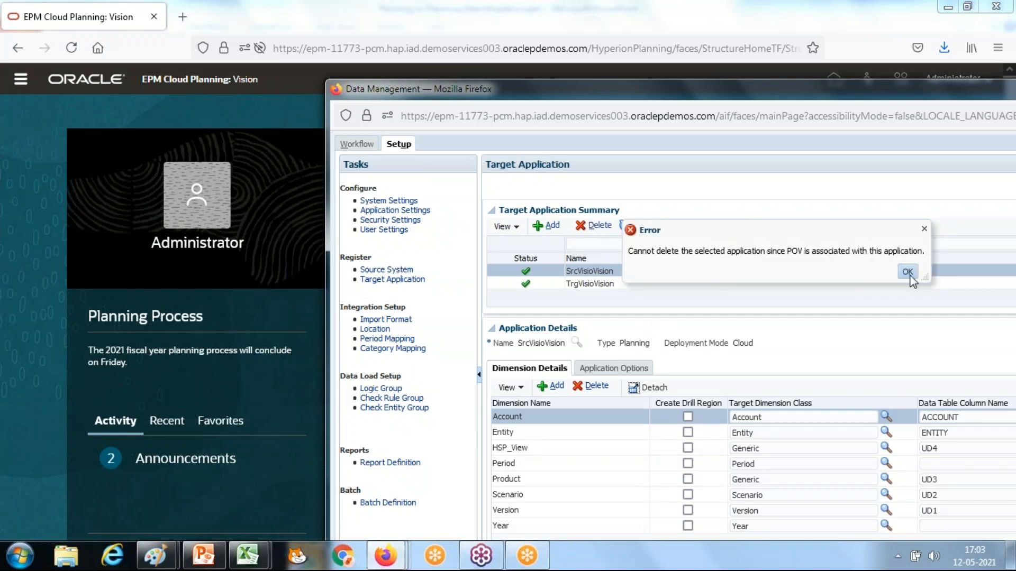
left_click(907, 273)
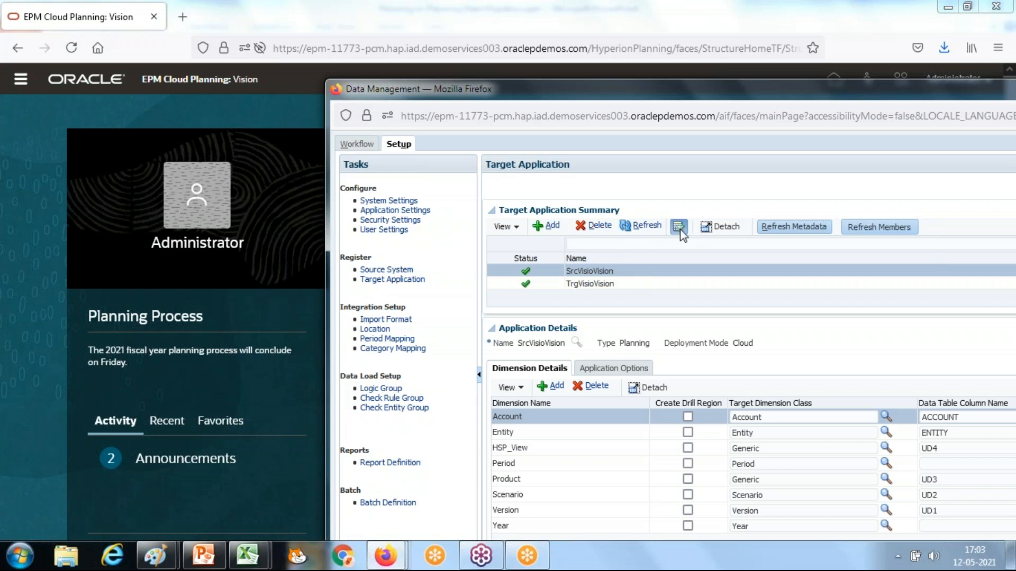
Start adding a cloud target application, copy the base URL of the epm-11773 Planning instance, and dismiss the blank credentials form.
left_click(549, 225)
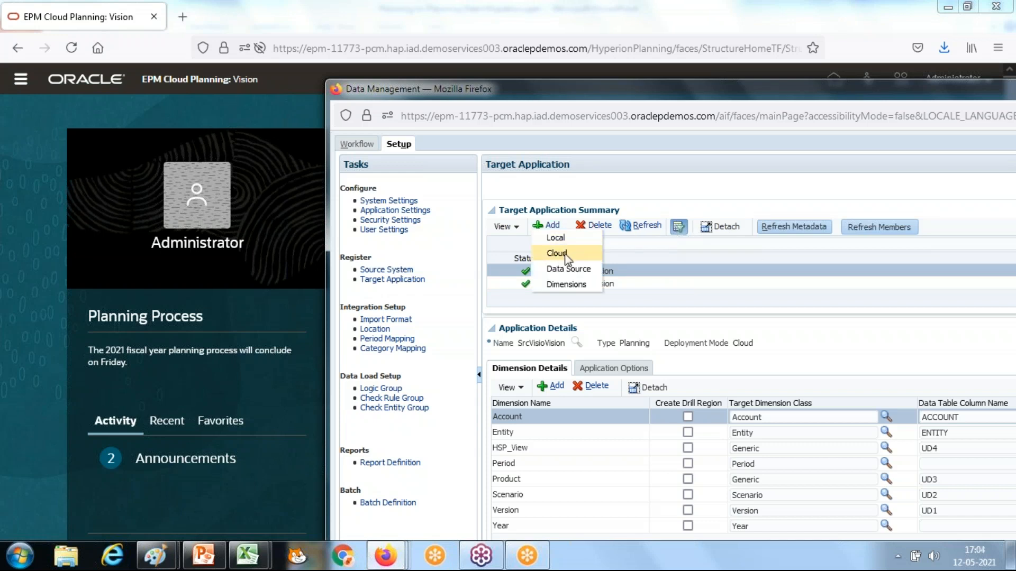
left_click(566, 253)
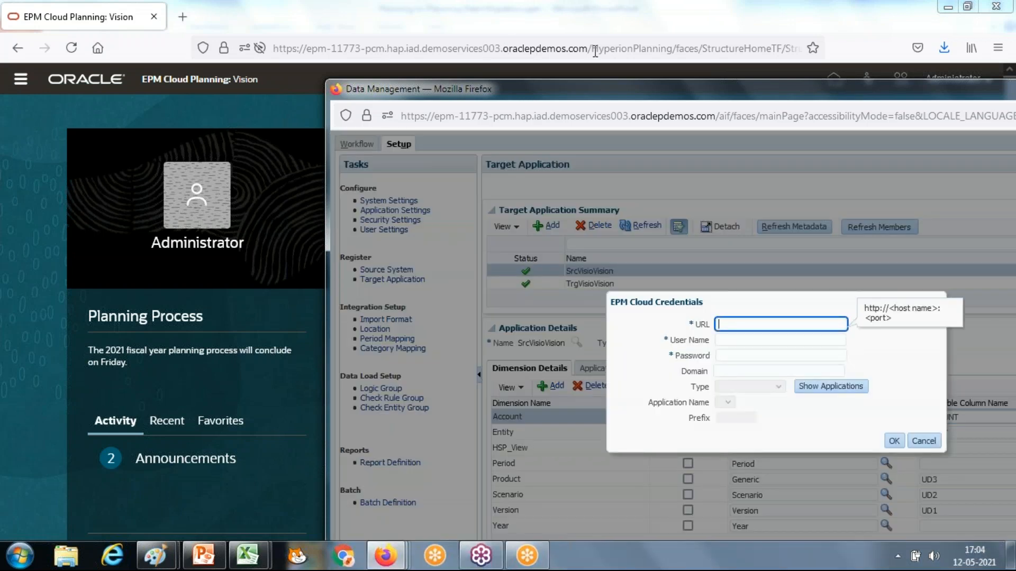
left_click(585, 48)
left_click_drag(586, 48, 231, 50)
key("ctrl+c")
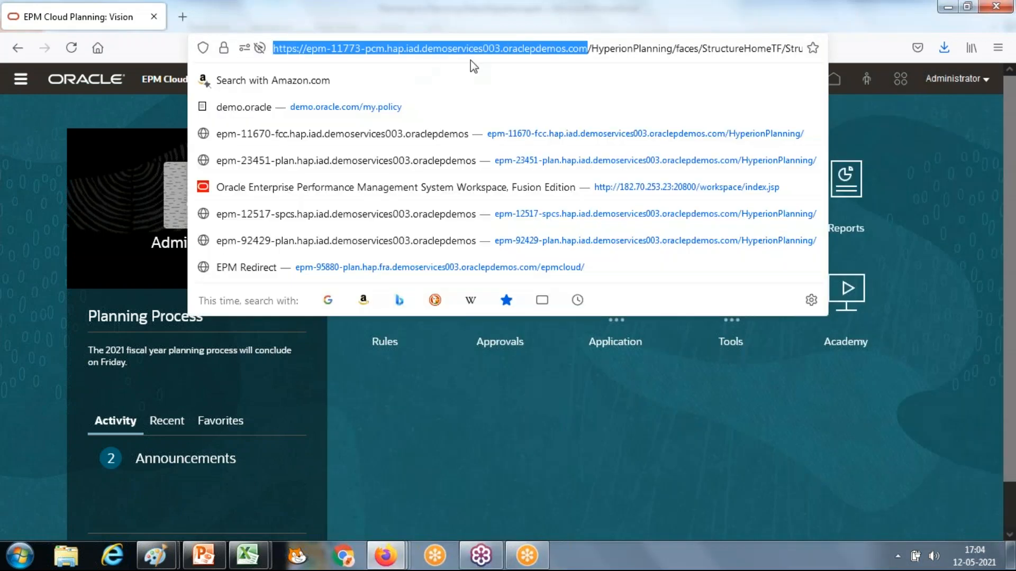
key("alt+Tab")
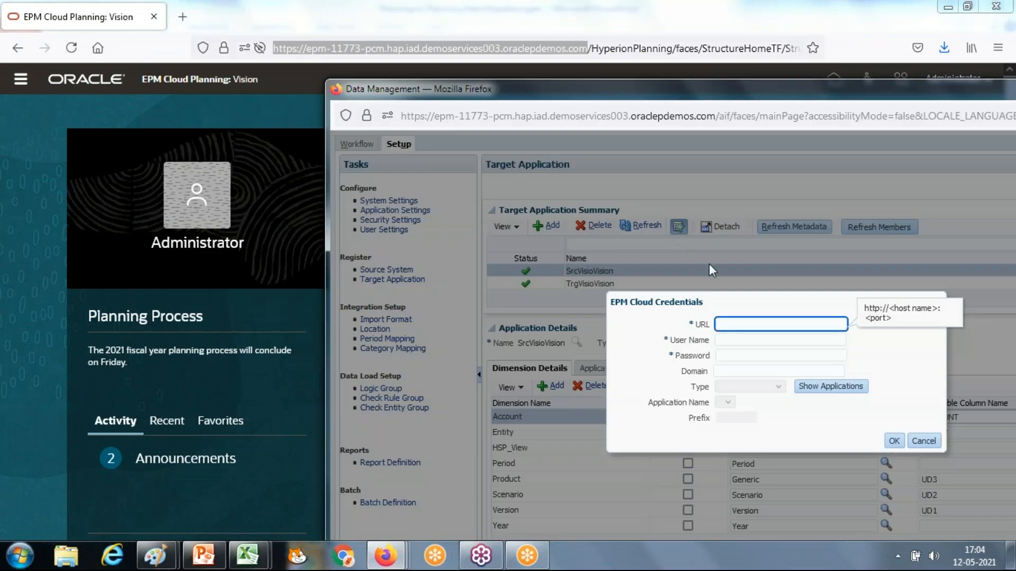
left_click(924, 441)
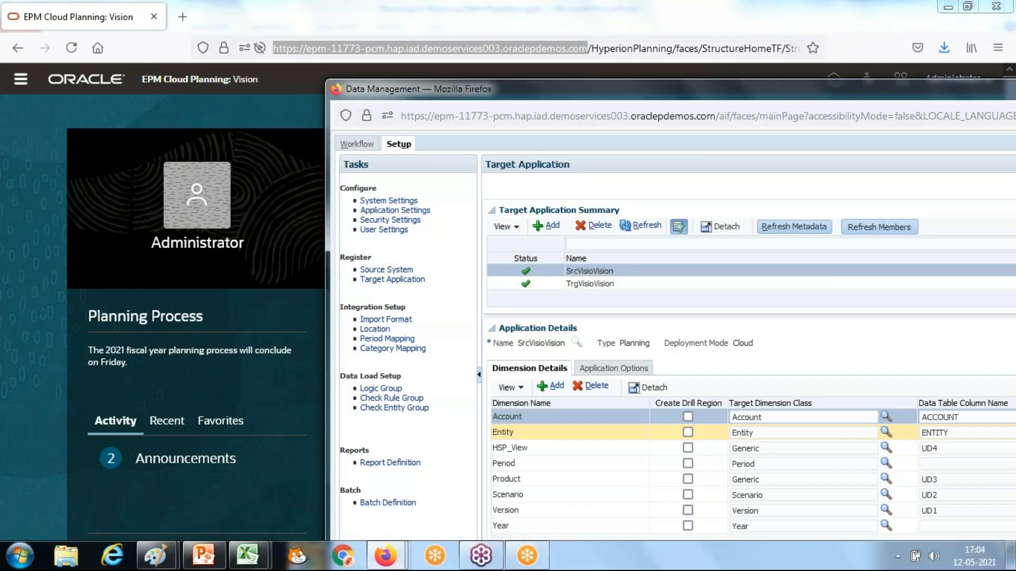
Reopen the cloud target application form, paste the epm-11773 base URL and fill in the saved administrator user name and password.
left_click(548, 226)
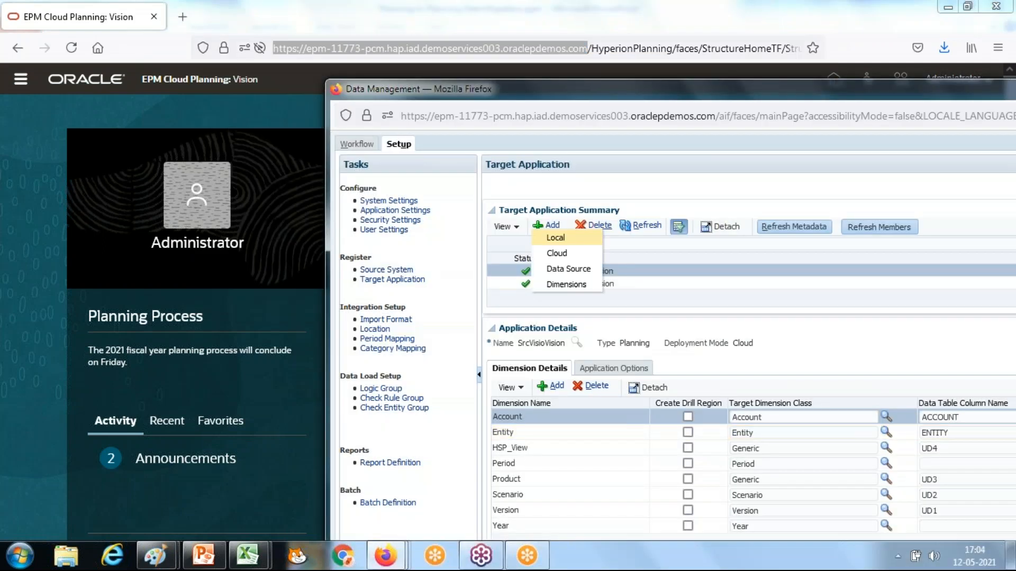
left_click(564, 252)
key("ctrl+v")
left_click(763, 340)
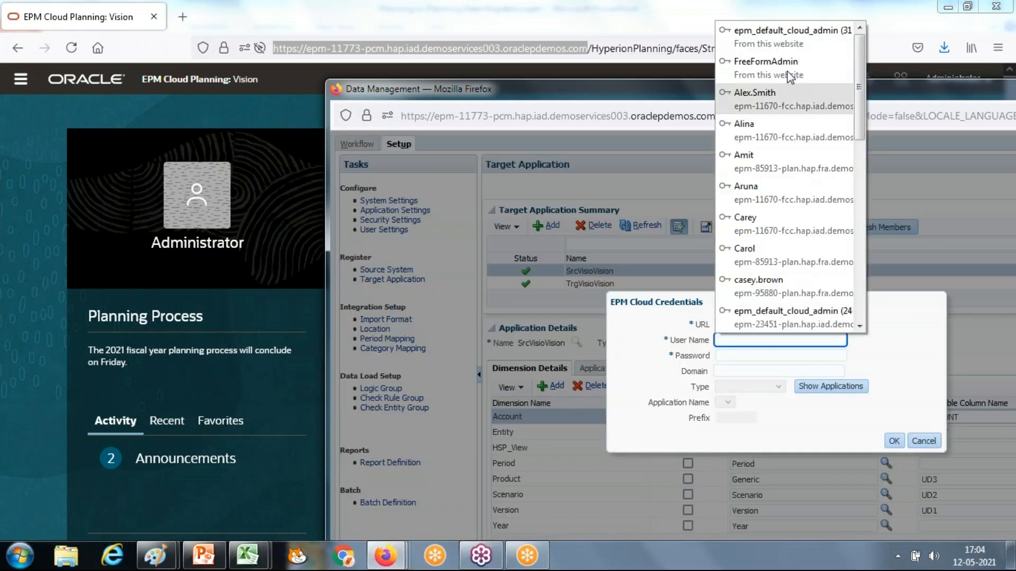
left_click(781, 35)
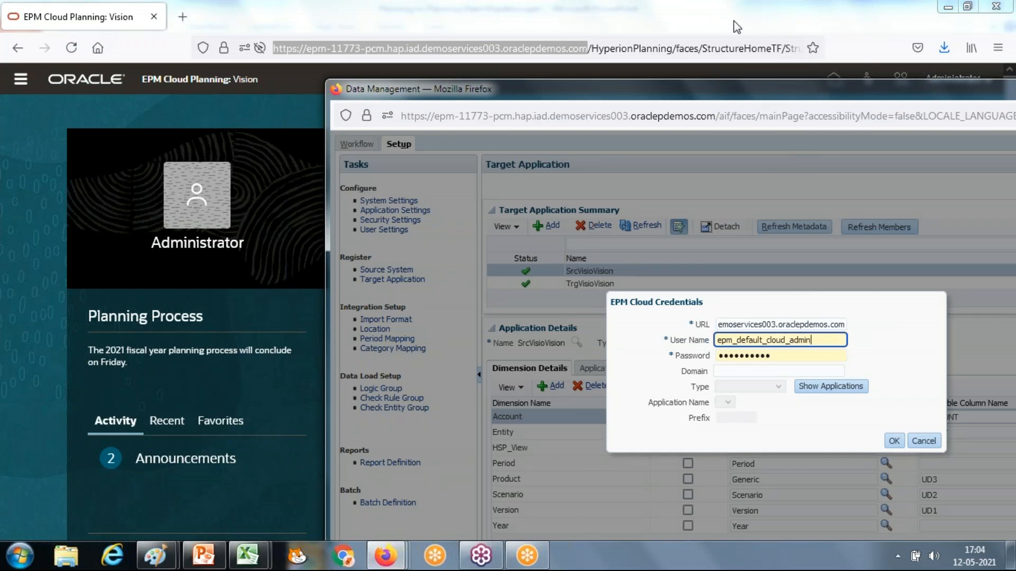
Replace the password in the EPM Cloud credentials and try to list the applications of the epm-11773 instance.
left_click(379, 14)
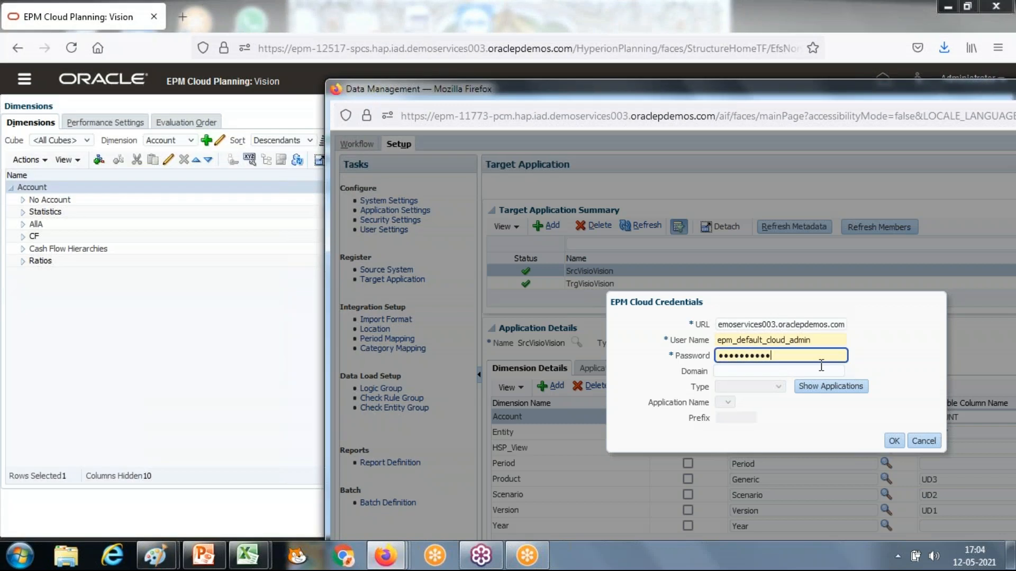
key("ctrl+v")
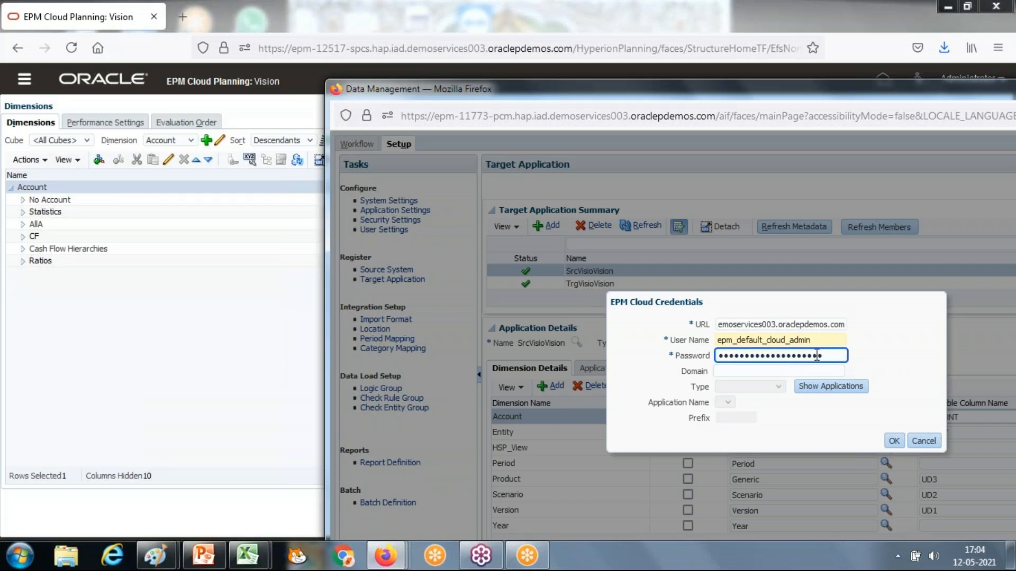
key("ctrl+a")
key("ctrl+v")
left_click(811, 392)
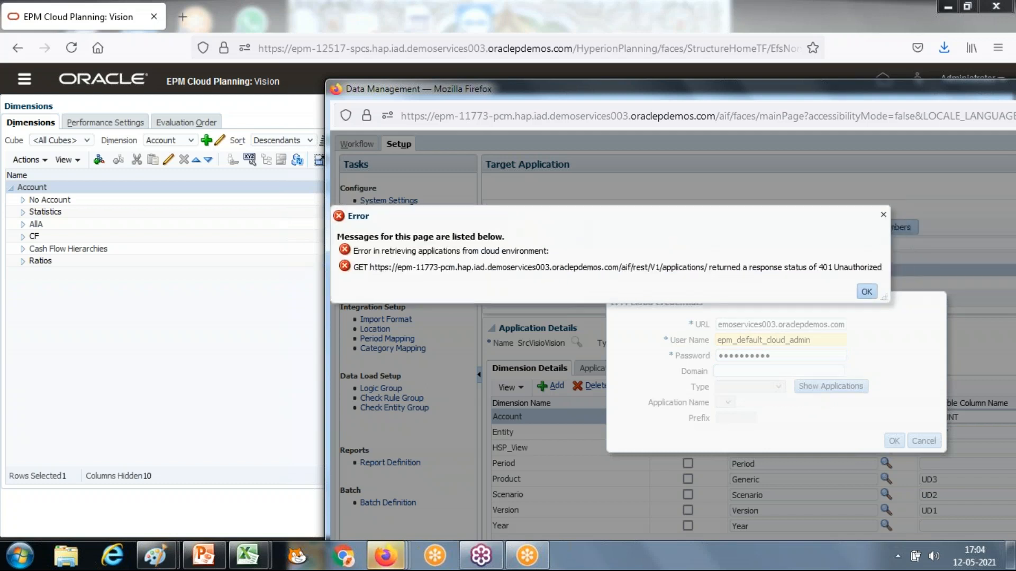
left_click(866, 291)
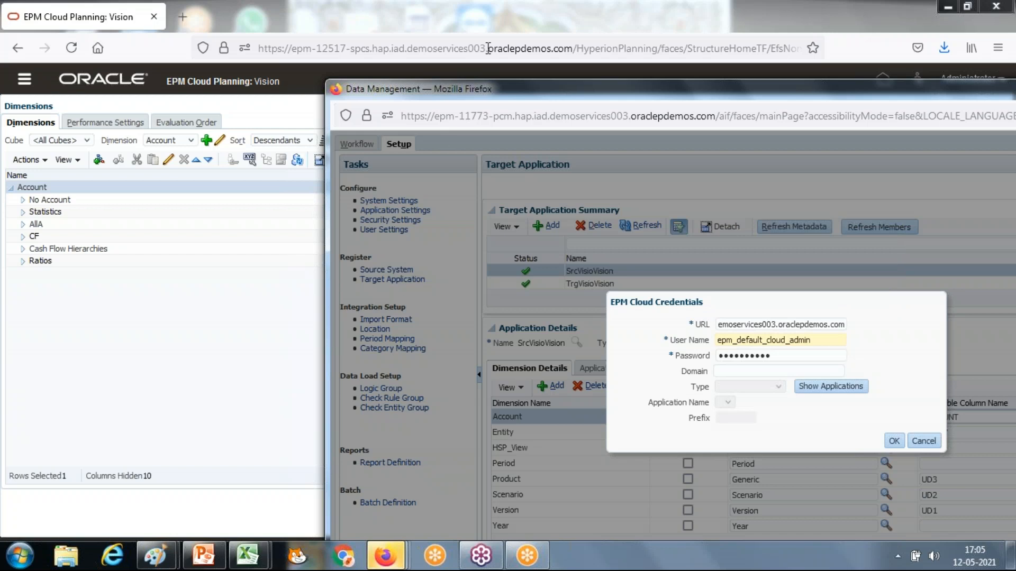
Replace the credentials URL with the base URL of the epm-12517 Planning instance and list its applications.
left_click(572, 48)
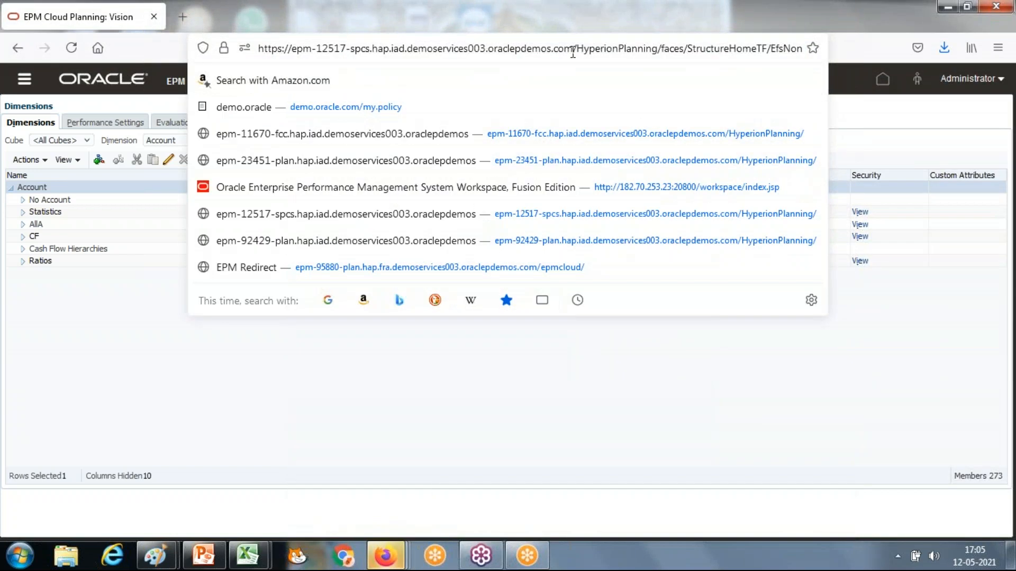
left_click_drag(572, 48, 160, 65)
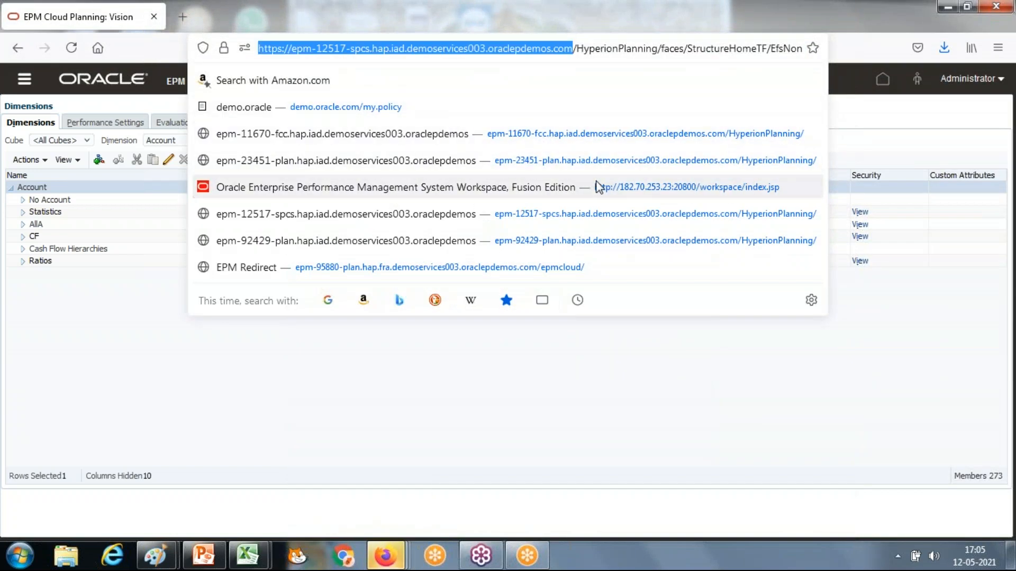
key("alt+Tab")
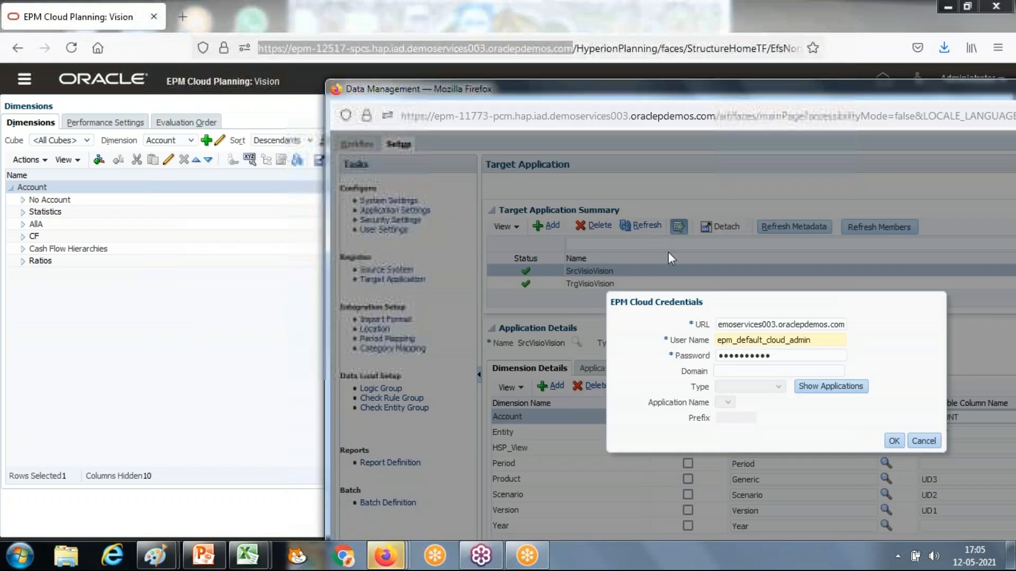
left_click(809, 324)
key("ctrl+a")
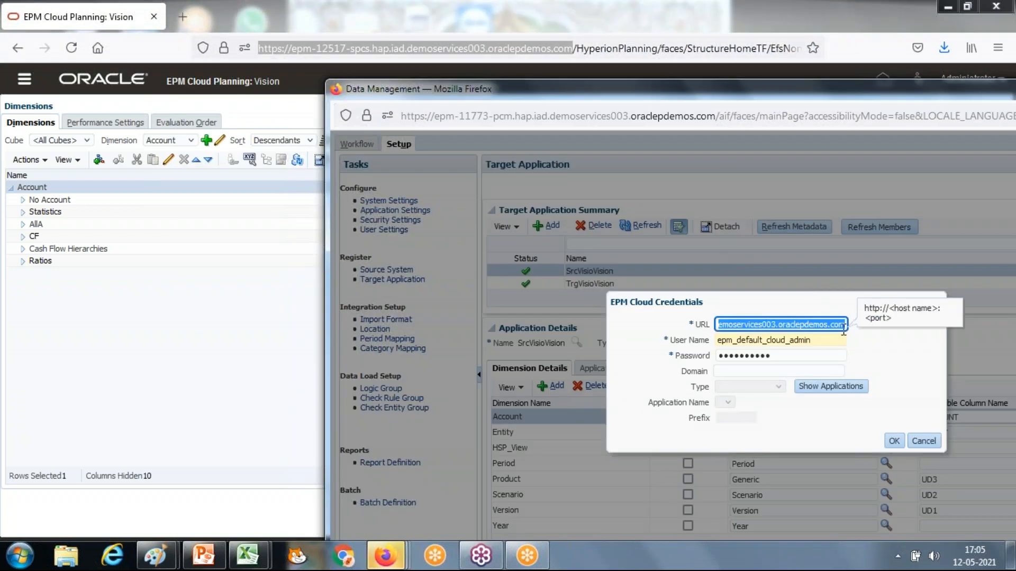
key("Tab")
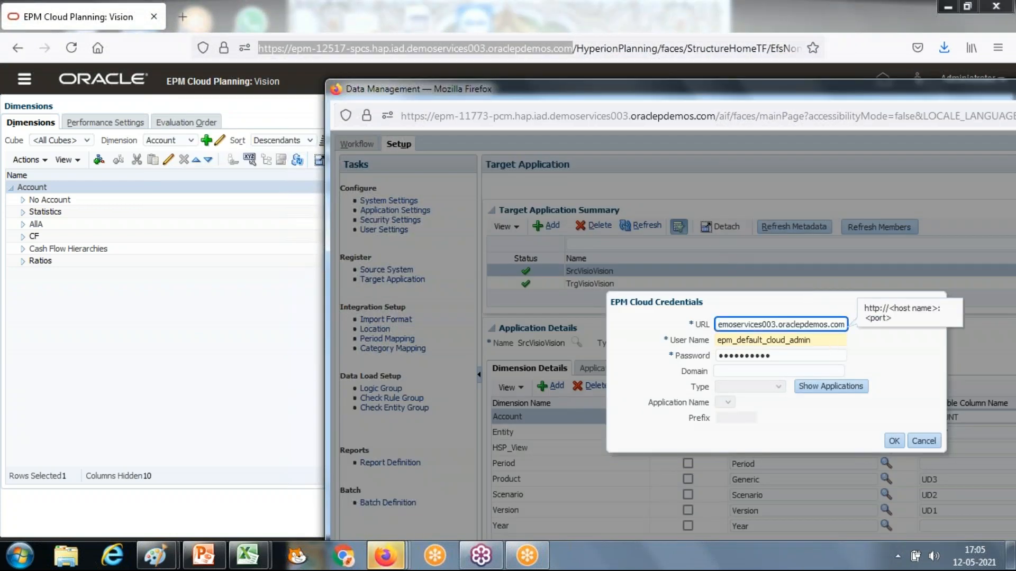
key("Tab")
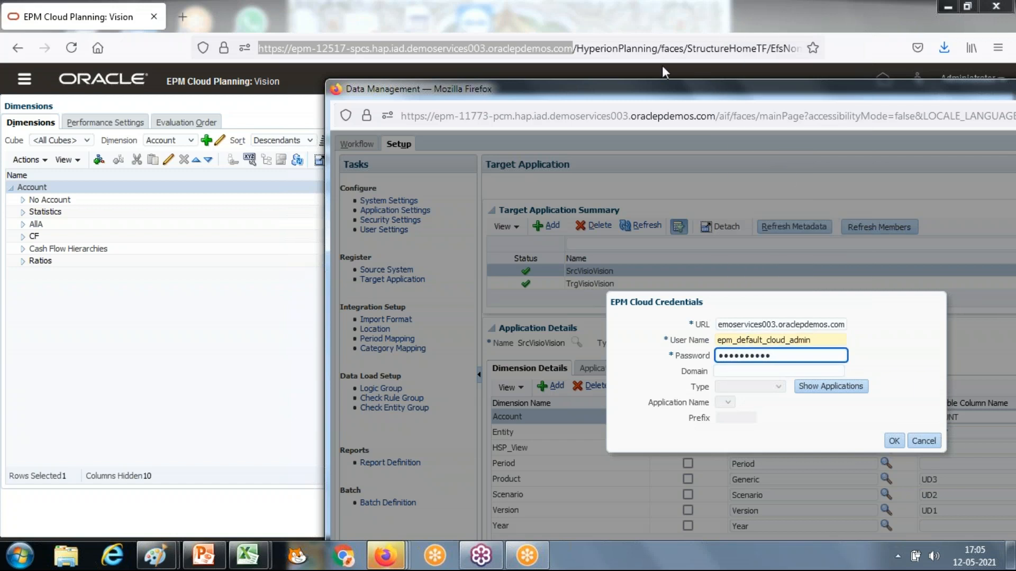
left_click(377, 9)
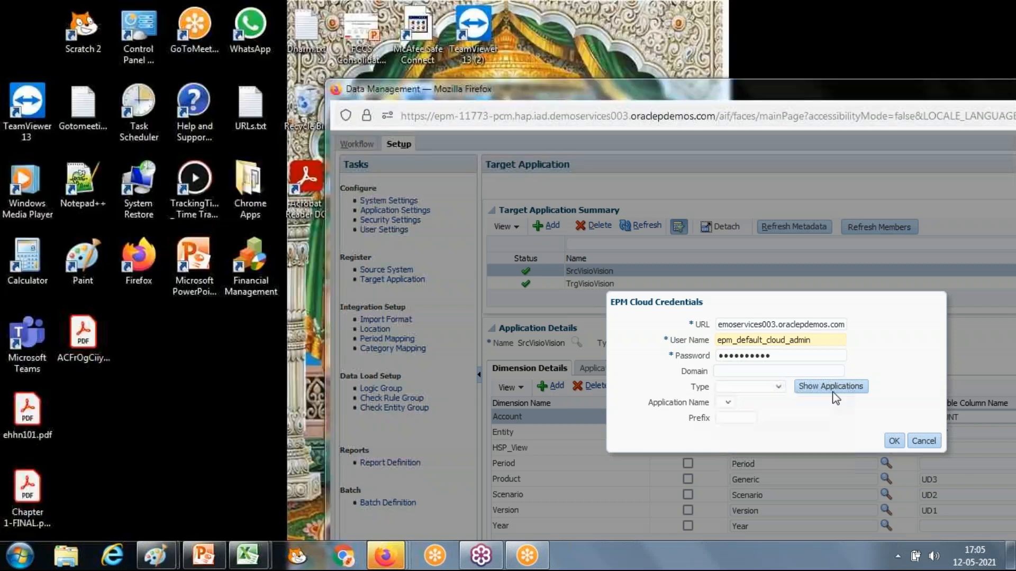
left_click(836, 391)
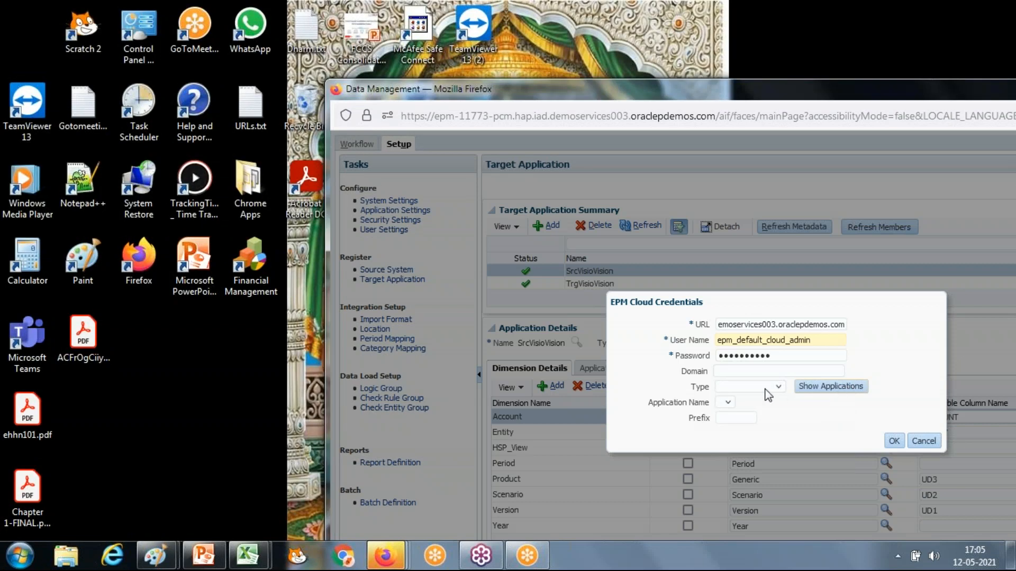
Register the cloud application with type Planning, application name Vision and prefix Source_, and reposition the Data Management window.
left_click(765, 389)
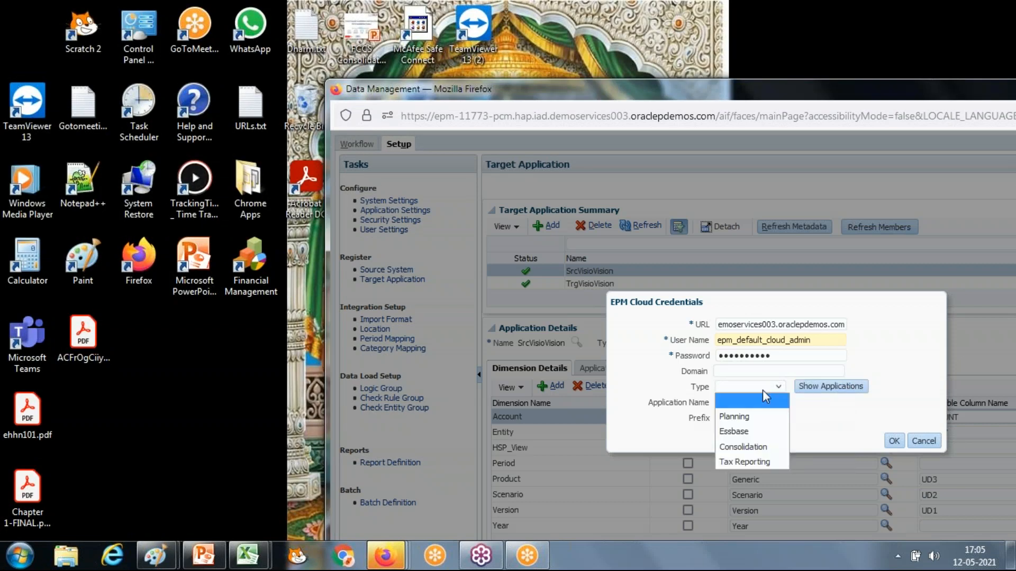
left_click(749, 418)
left_click(746, 402)
left_click(749, 433)
left_click(734, 419)
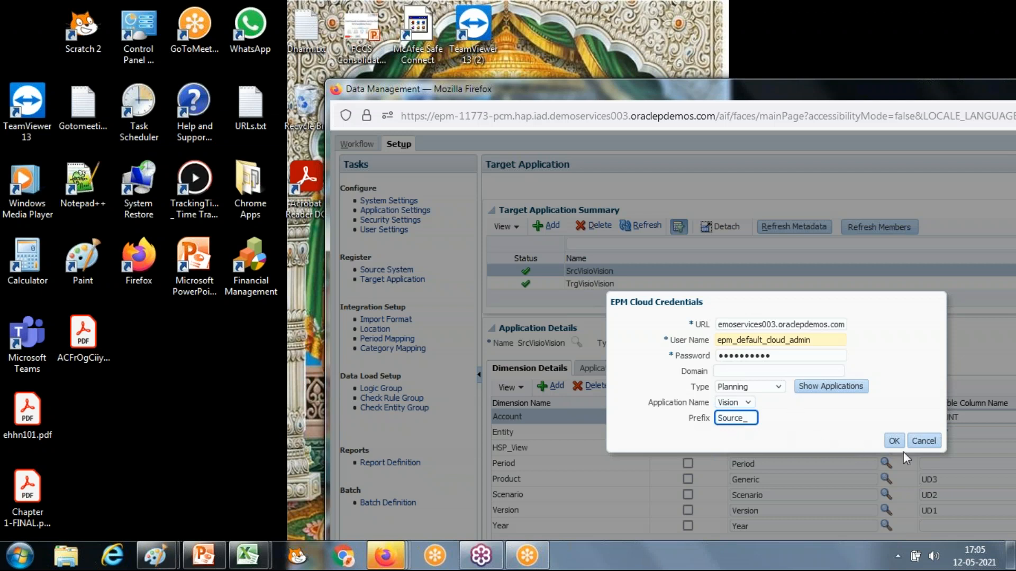
left_click(894, 441)
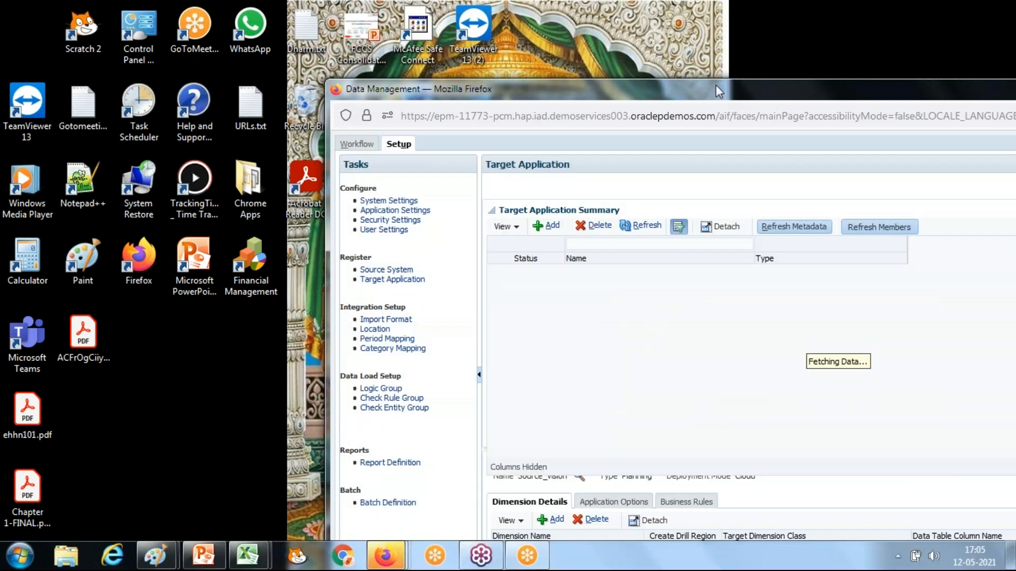
left_click_drag(715, 85, 664, 52)
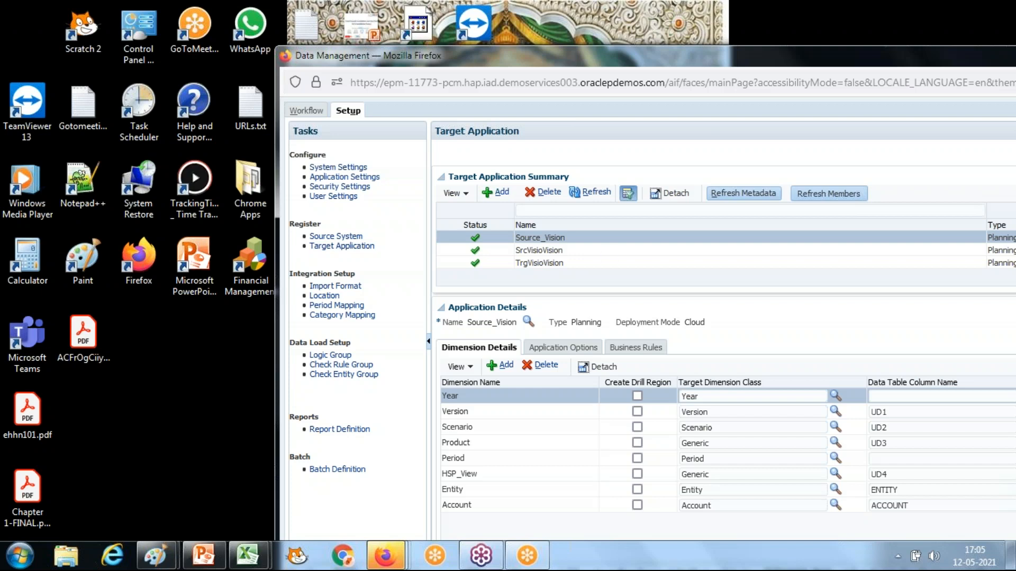
Add a local target application of type Planning for Vision with the prefix Target_, and save it.
left_click(501, 192)
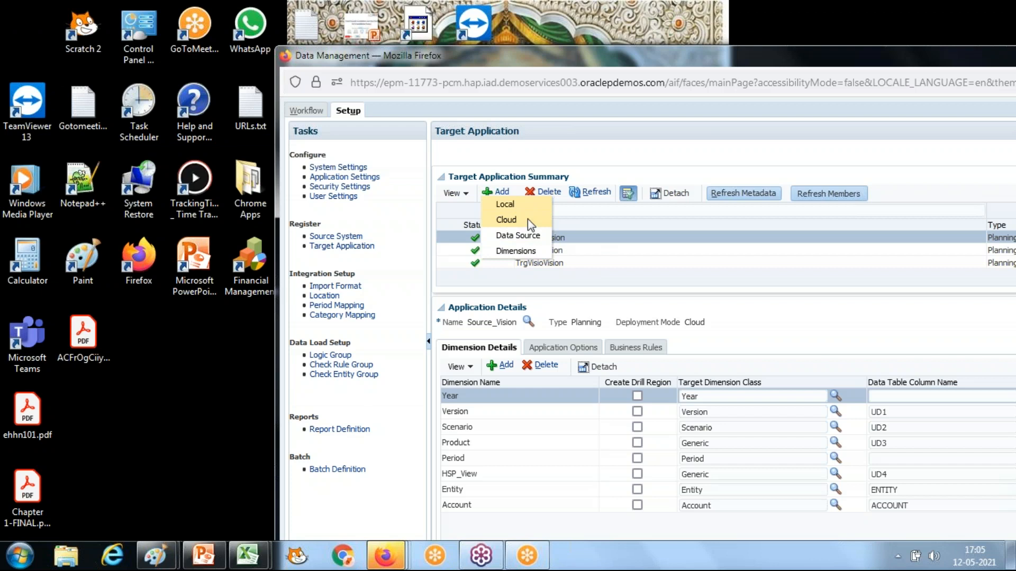
left_click(521, 206)
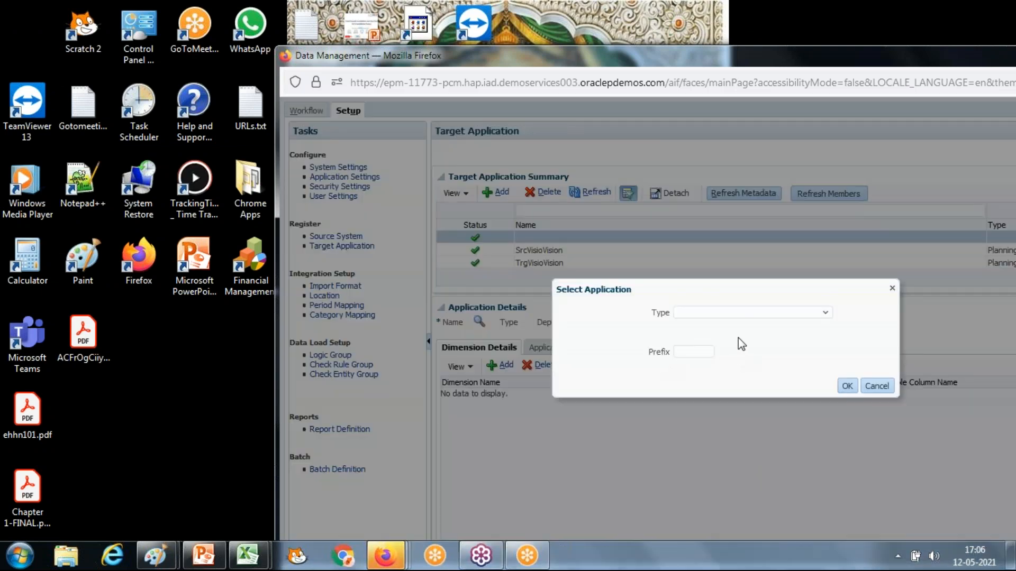
left_click(786, 313)
left_click(699, 344)
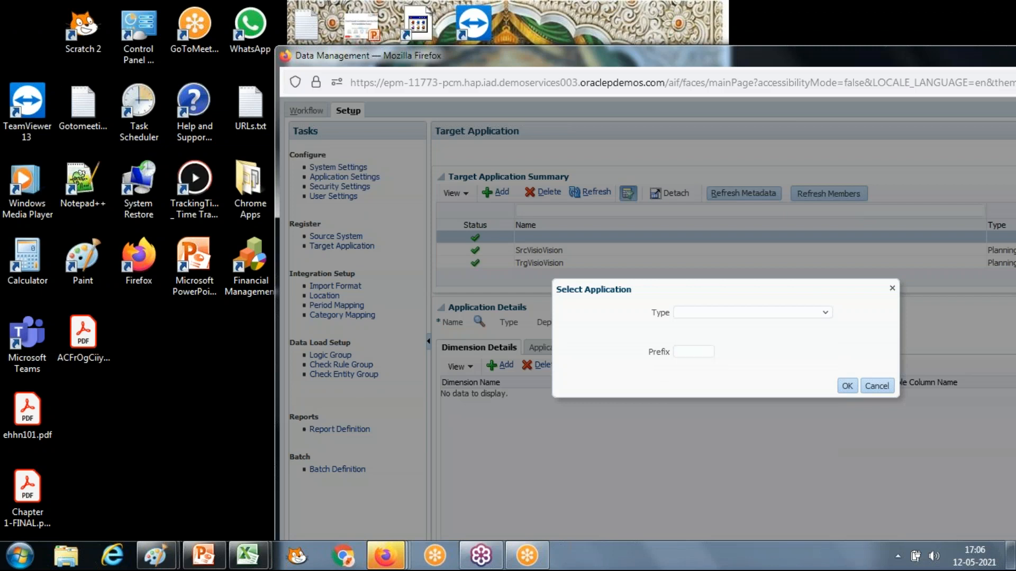
left_click(689, 335)
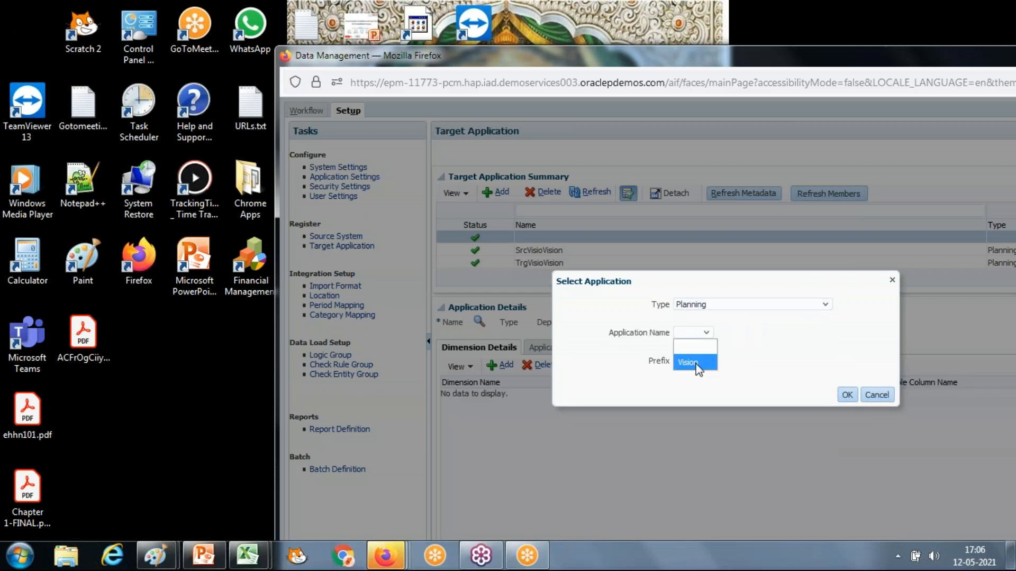
left_click(697, 365)
left_click(700, 359)
type("Tar")
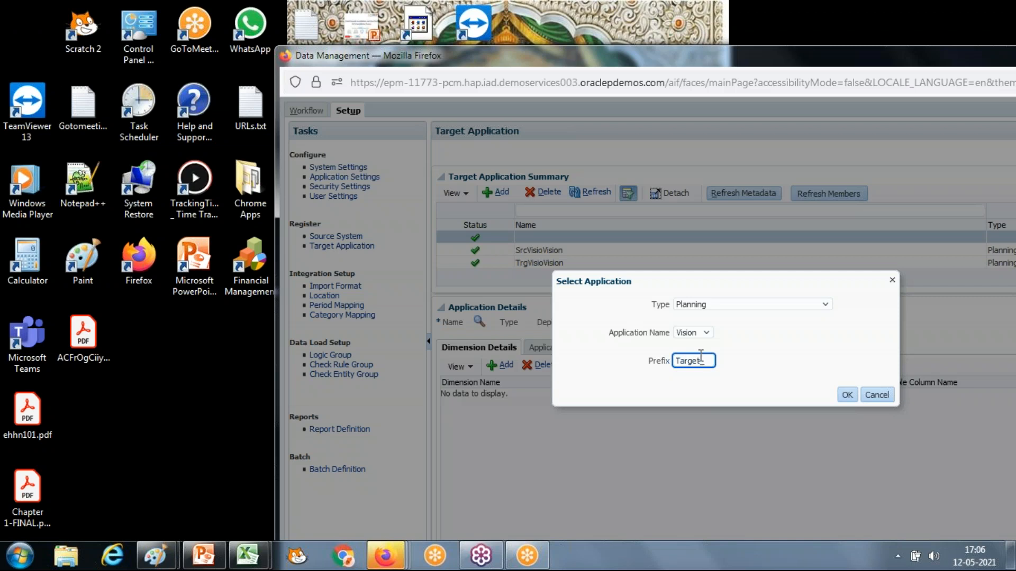
type("get_")
left_click(847, 395)
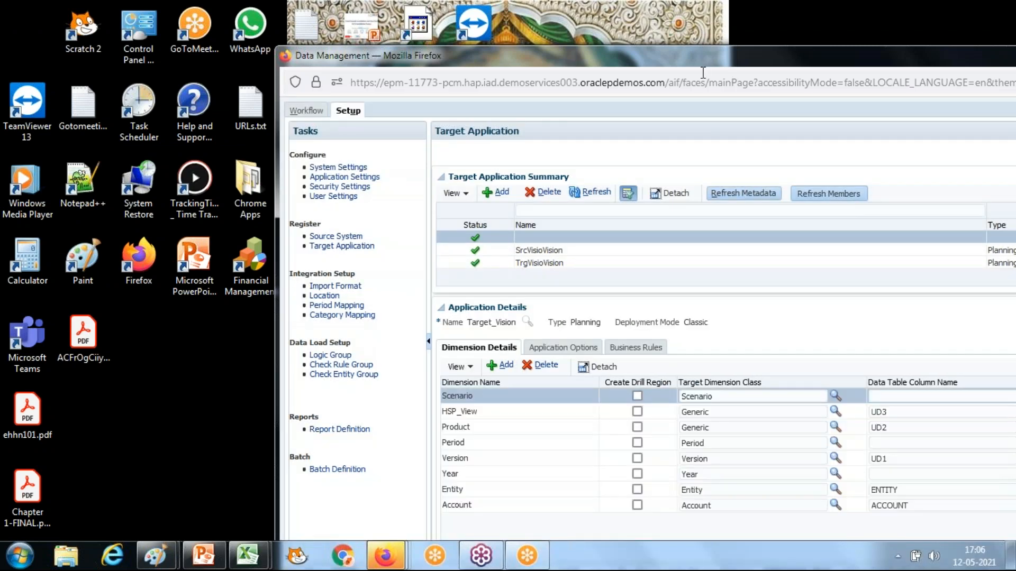
left_click_drag(680, 61, 541, 77)
left_click(962, 146)
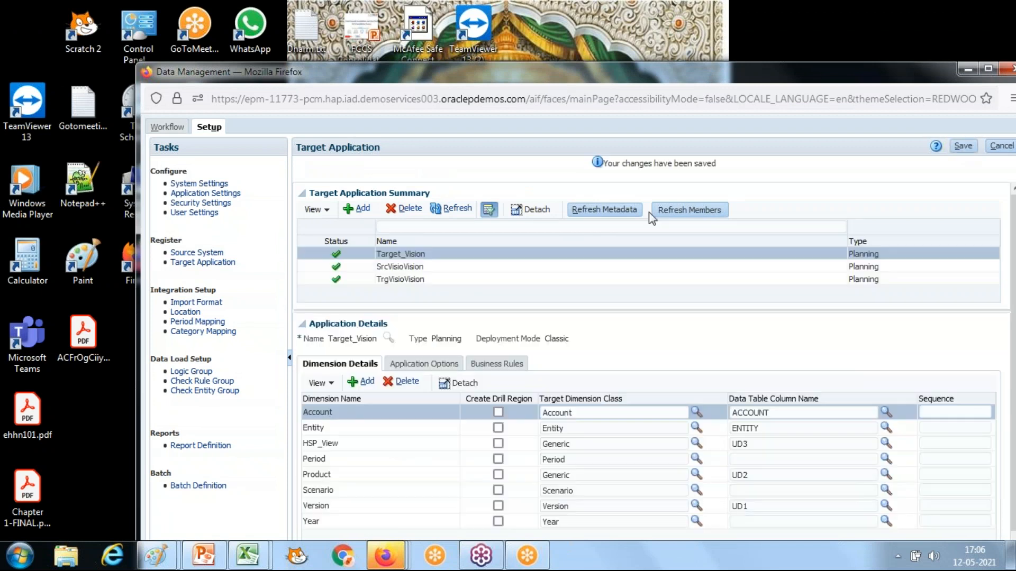
left_click(362, 209)
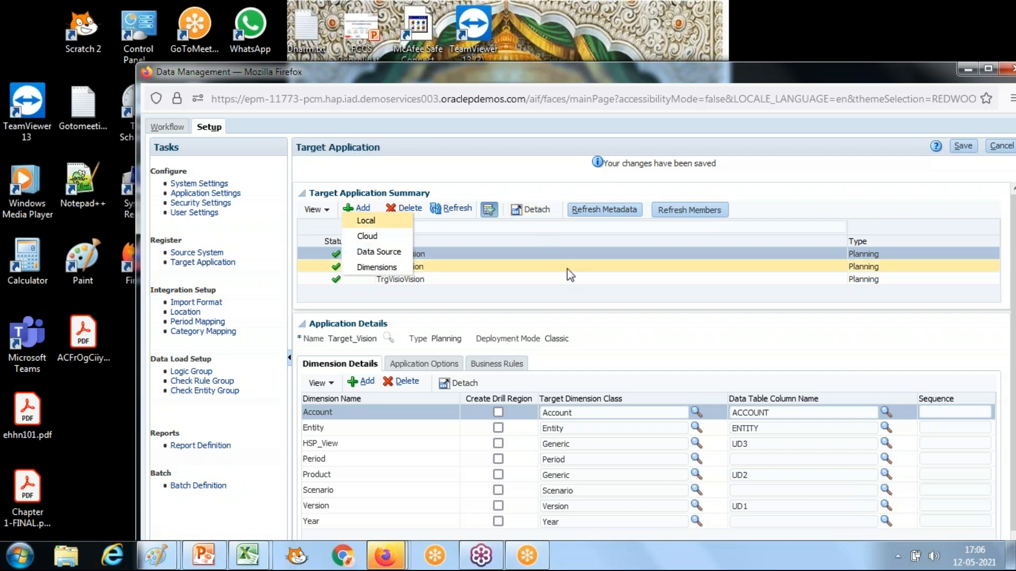
left_click(391, 220)
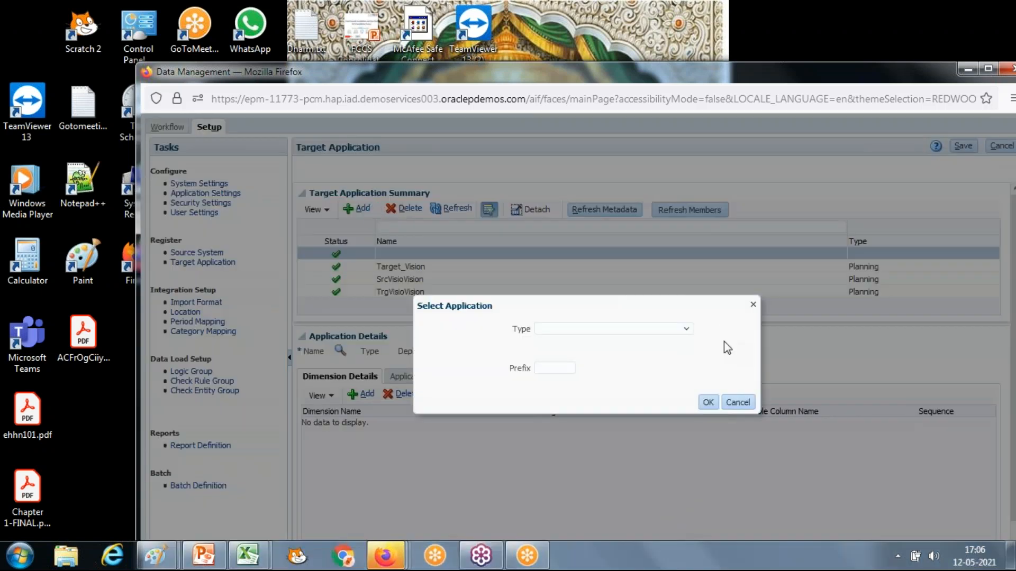
left_click(735, 401)
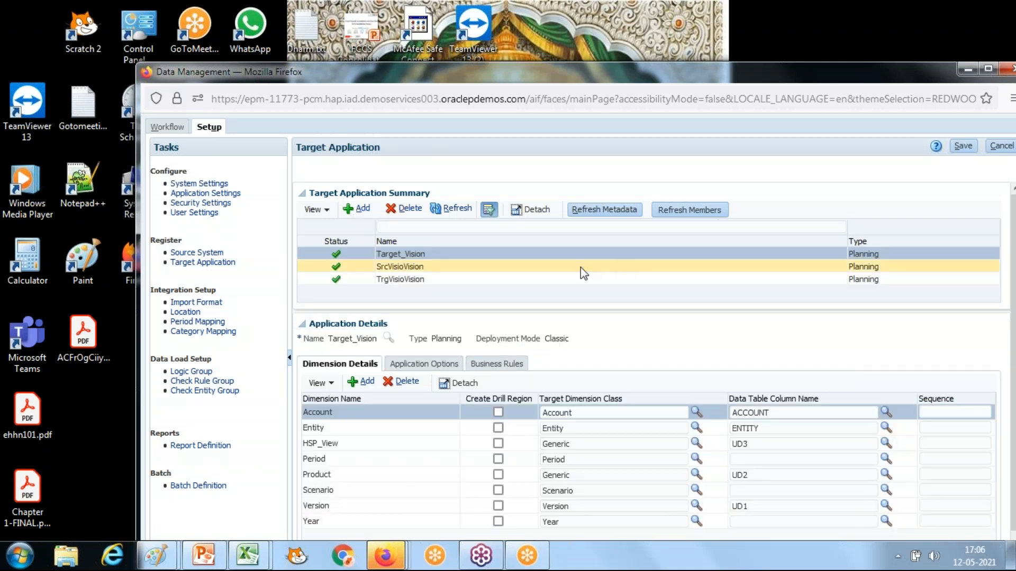
Start adding a cloud target application and enter the base URL of the epm-12517 Planning instance in its credentials.
left_click(360, 208)
left_click(371, 235)
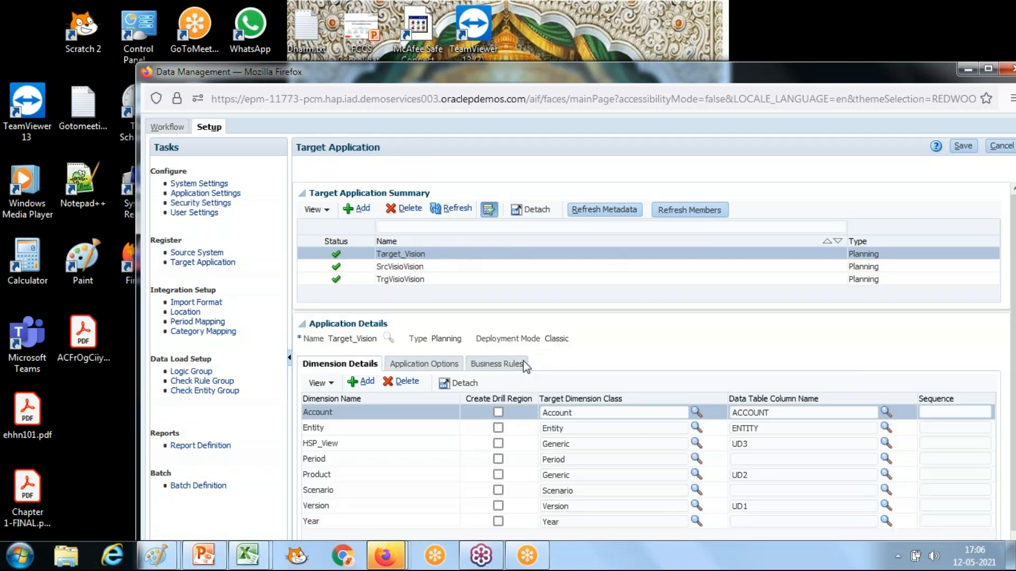
mouse_move(386, 556)
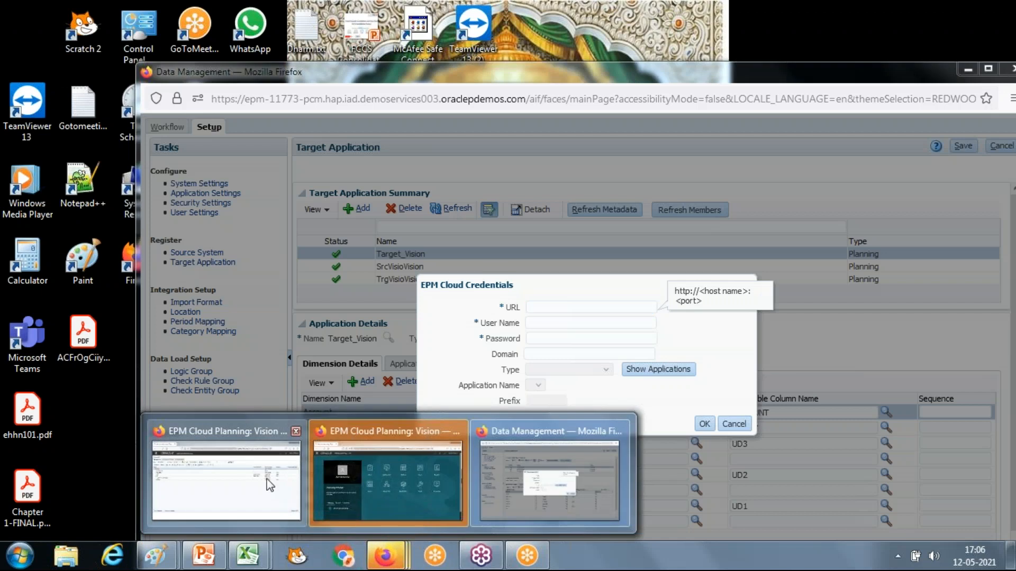
left_click(270, 482)
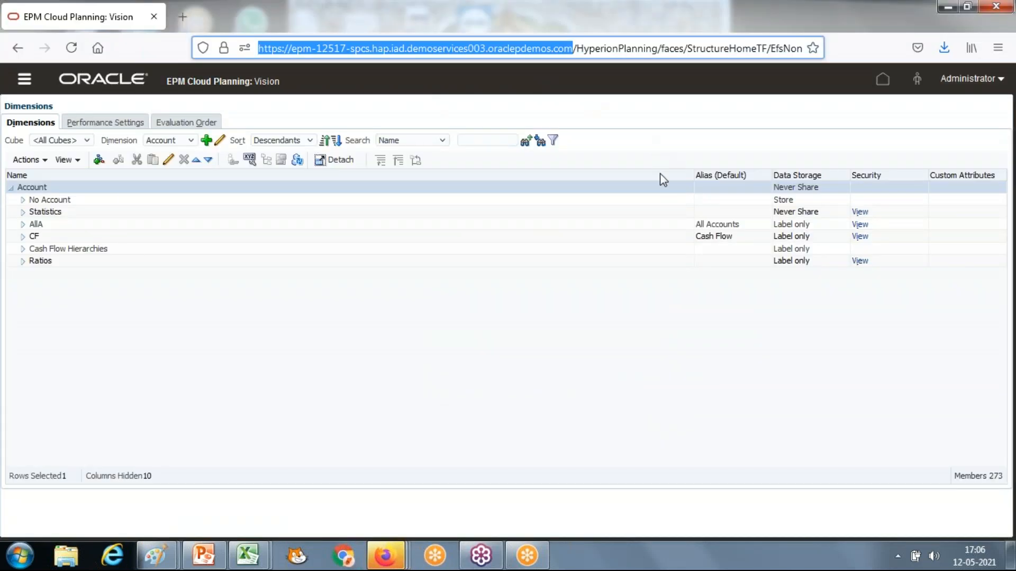
key("alt+Tab")
key("ctrl+v")
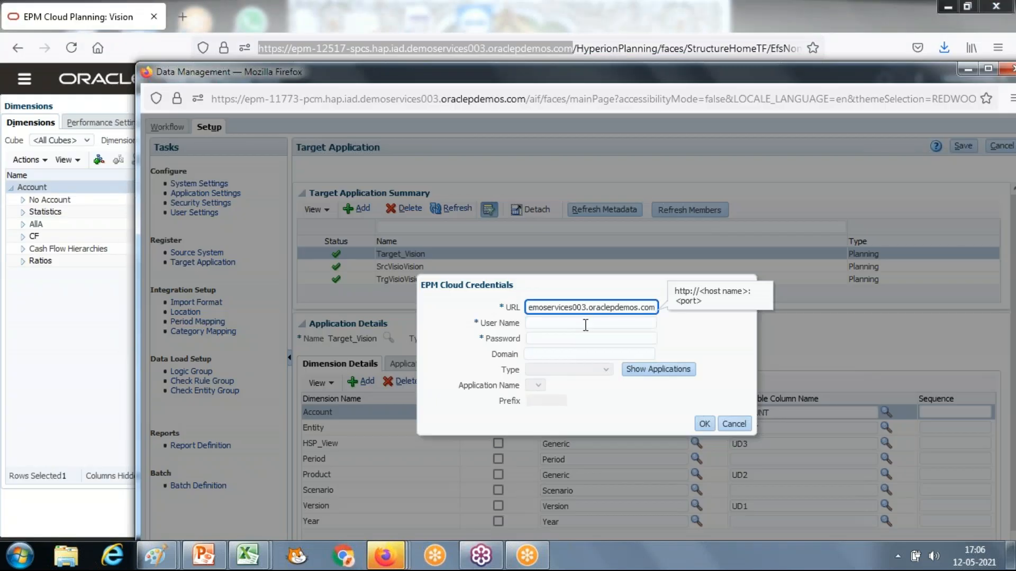
Fill in the saved cloud administrator user name and password for the connection, and list the instance's applications.
left_click(585, 324)
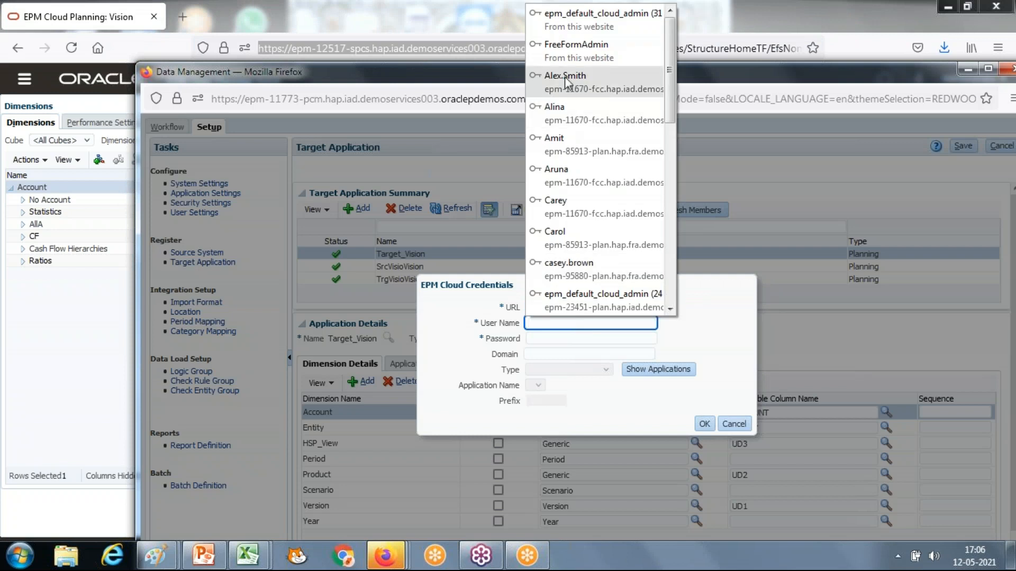
left_click(572, 25)
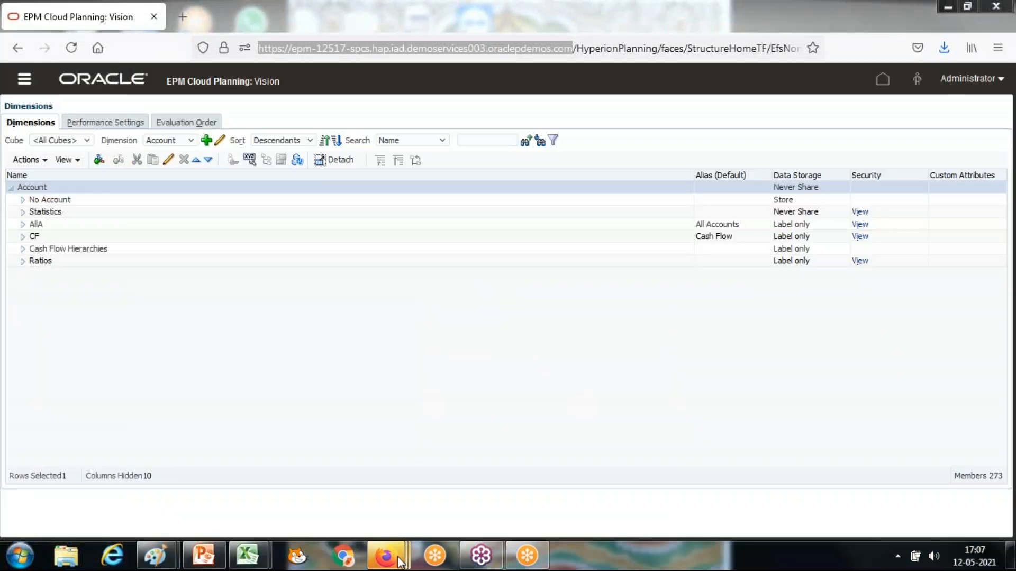
left_click(403, 557)
left_click(527, 488)
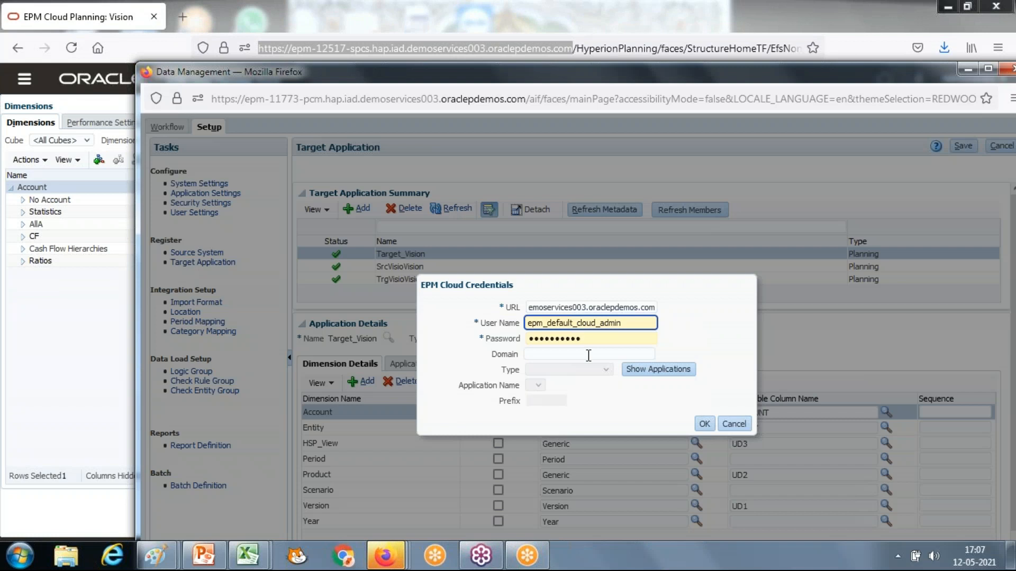
key("Tab")
left_click(658, 369)
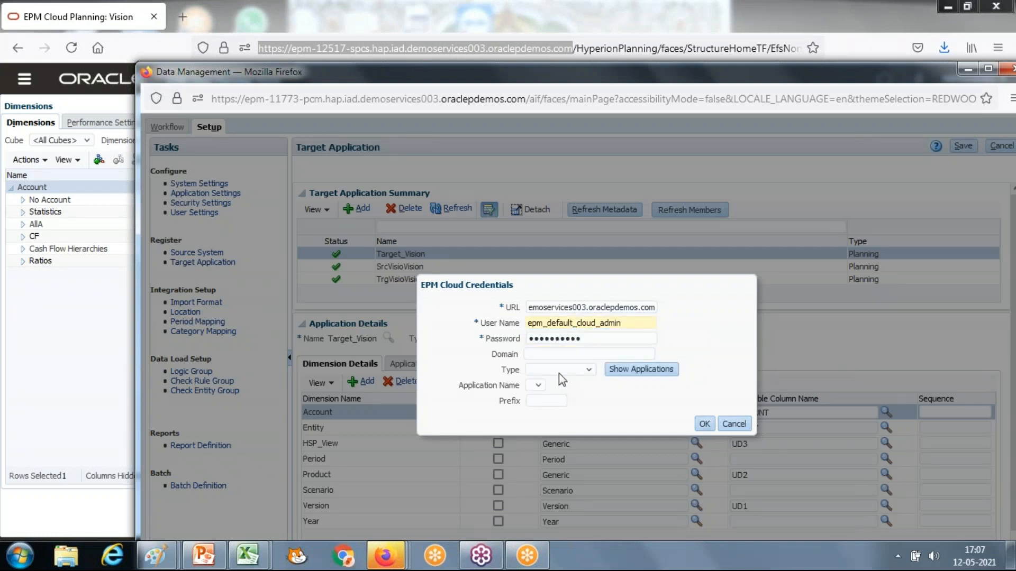
Register the cloud application with type Planning, application name Vision and prefix Source_, and maximize the Data Management window.
left_click(559, 373)
left_click(548, 399)
left_click(545, 418)
left_click(546, 400)
type("Source_")
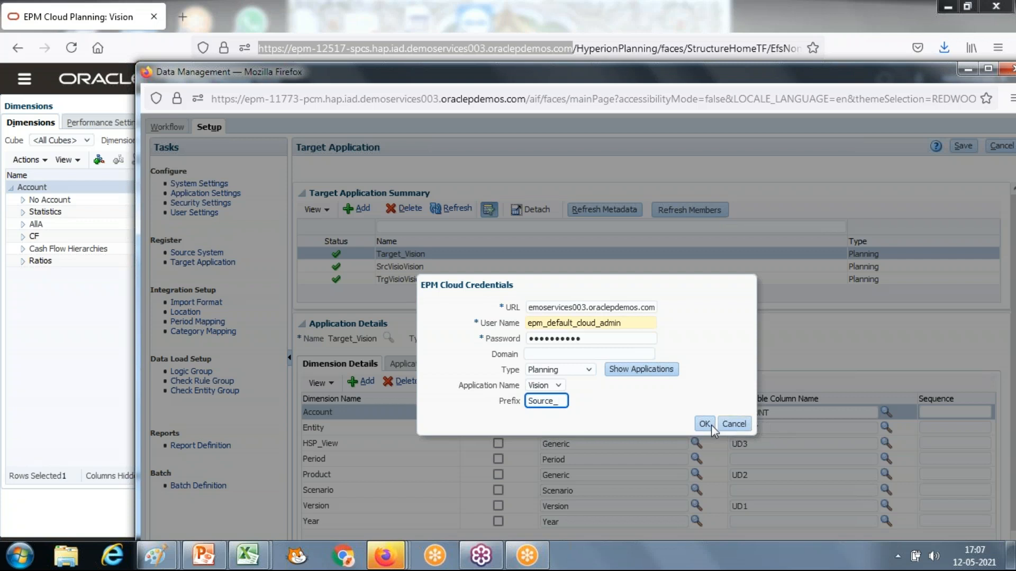
left_click(710, 424)
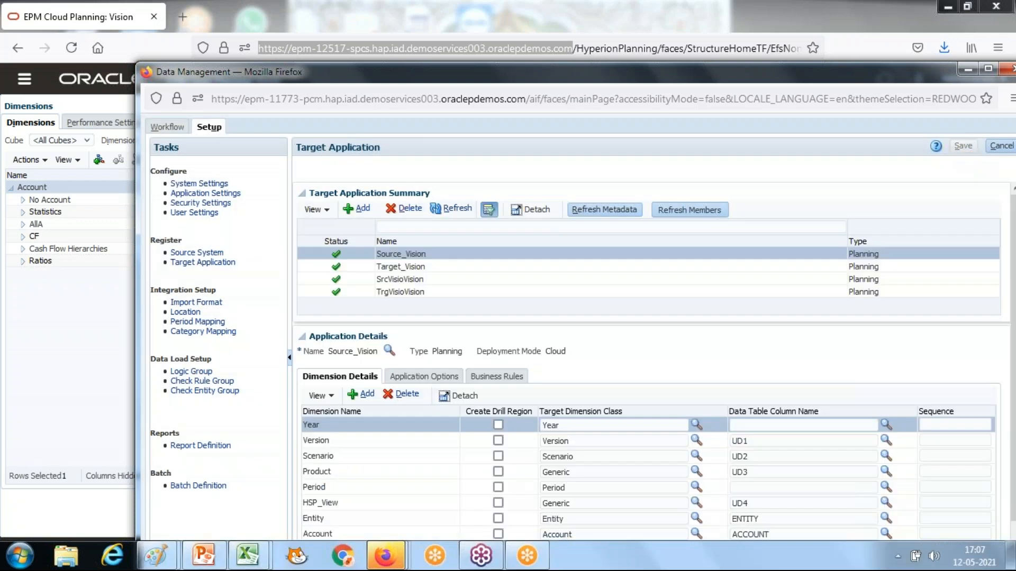
double_click(473, 75)
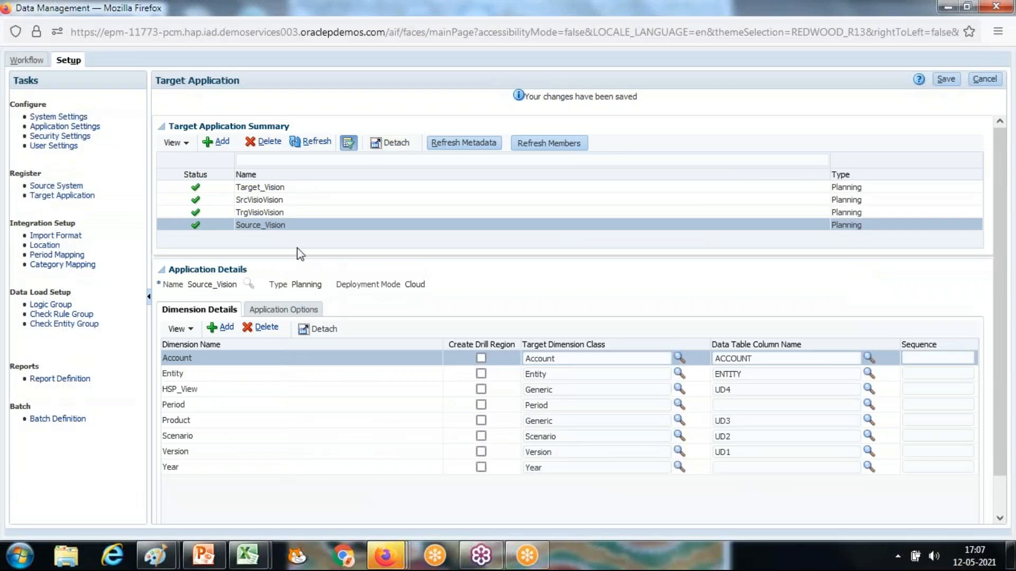
Add a new import format named Source_Target_Planni.
left_click(70, 237)
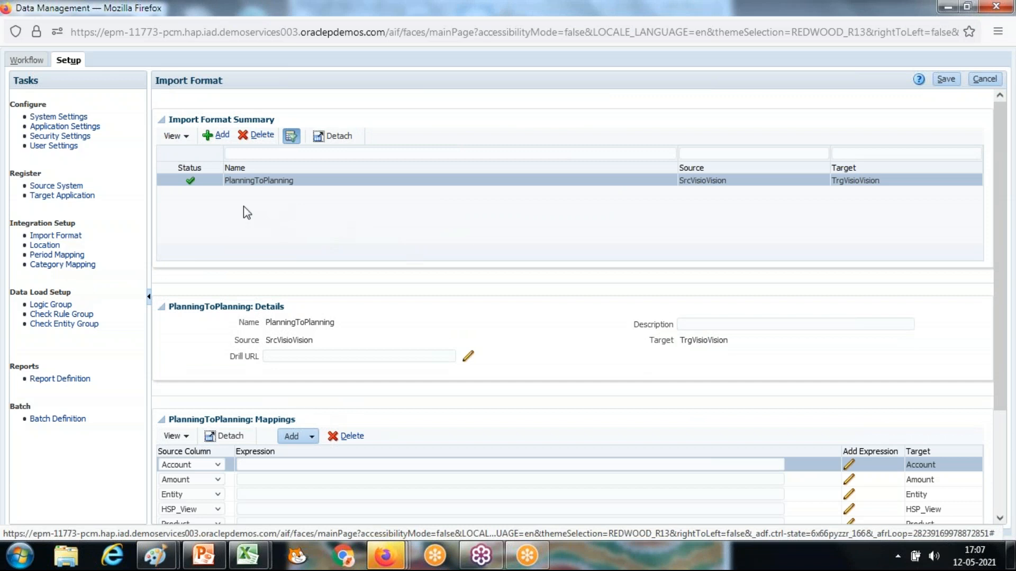
left_click(220, 135)
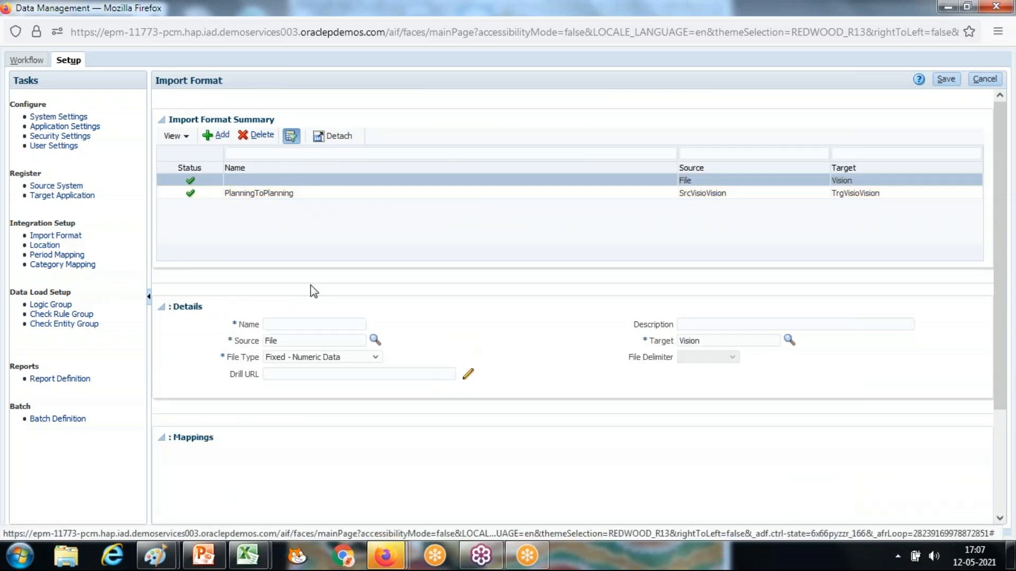
left_click(309, 324)
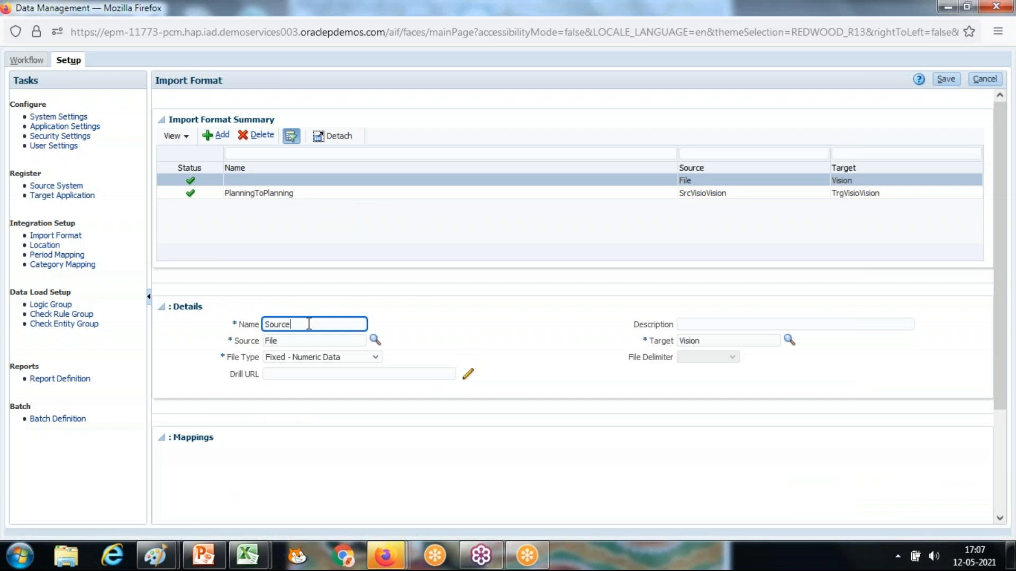
type("Source_Target_Planni")
Set the source of the Source_Target_Planni import format to Source_Vision.
left_click(376, 339)
left_click(377, 340)
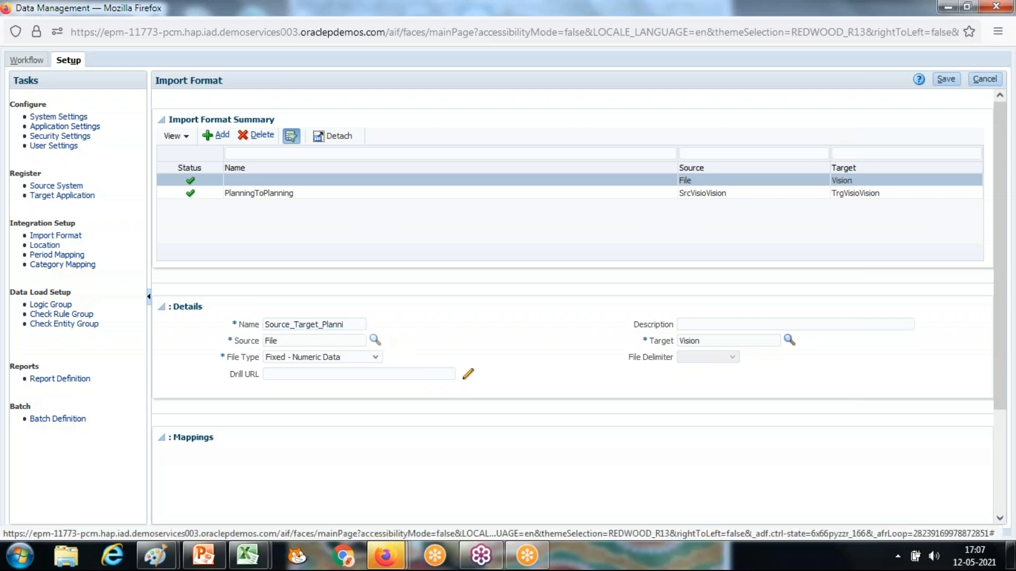
left_click(700, 199)
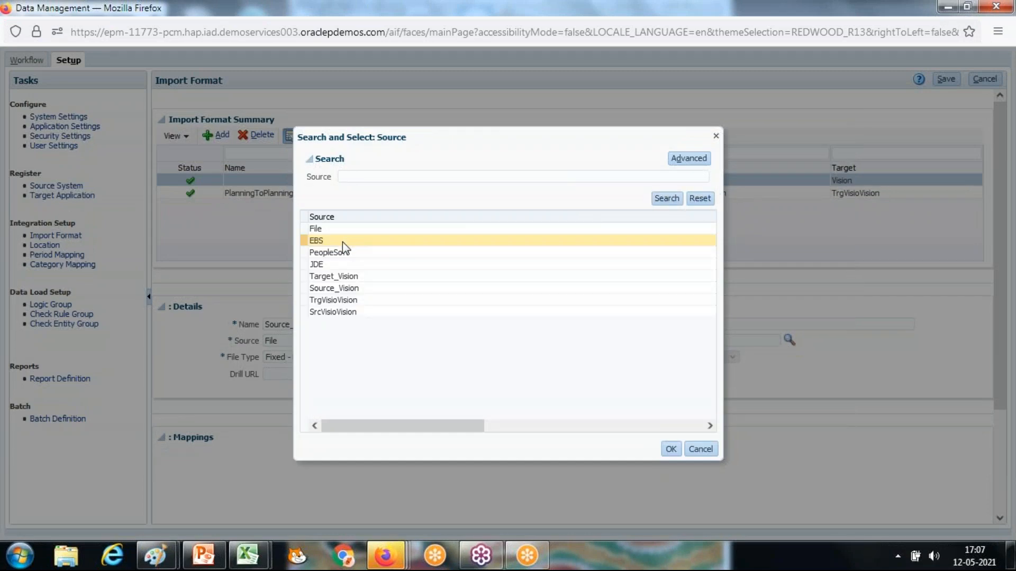
left_click(357, 289)
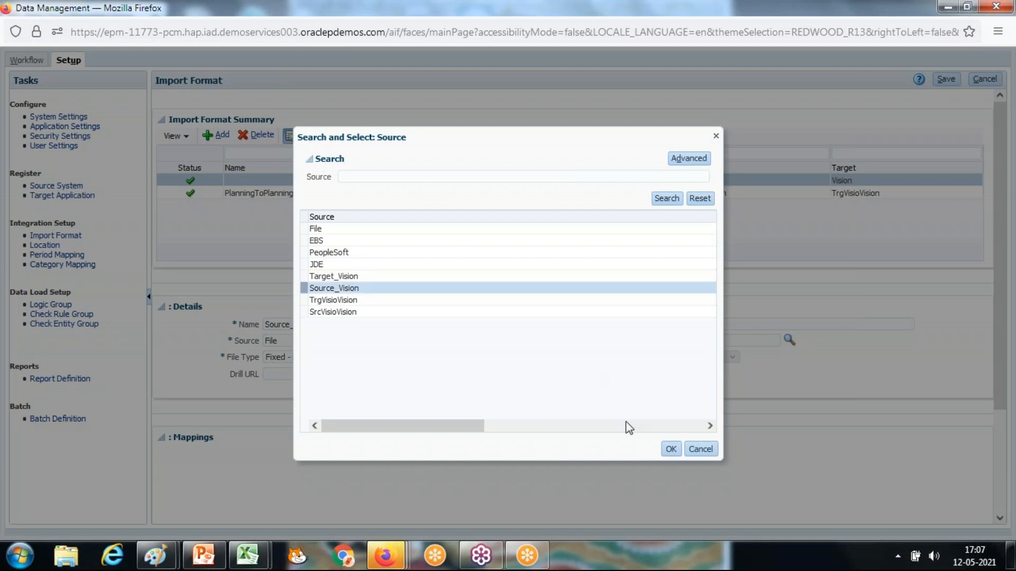
left_click(671, 449)
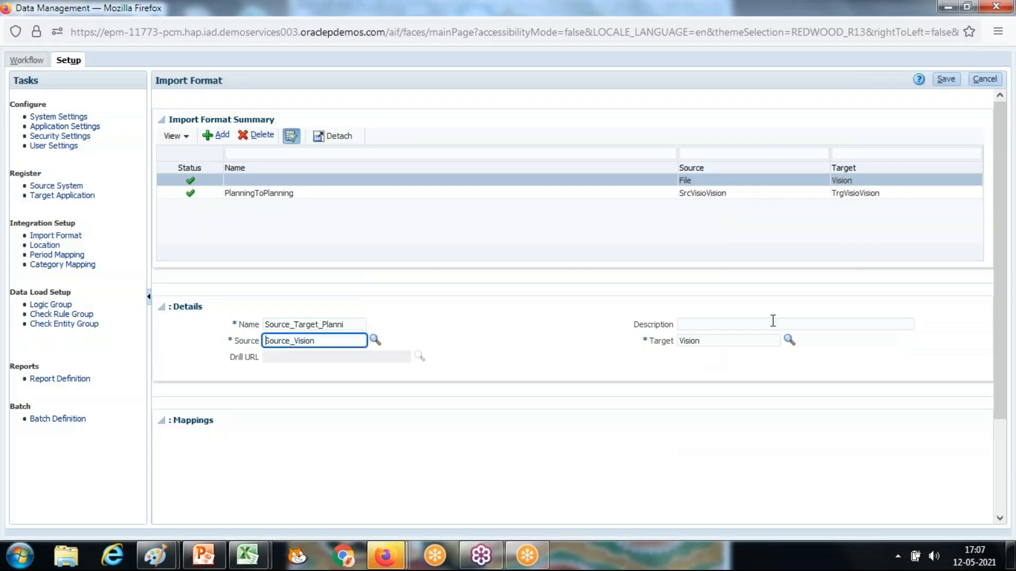
Set the import format's target to Target_Vision and save the import format.
left_click(789, 341)
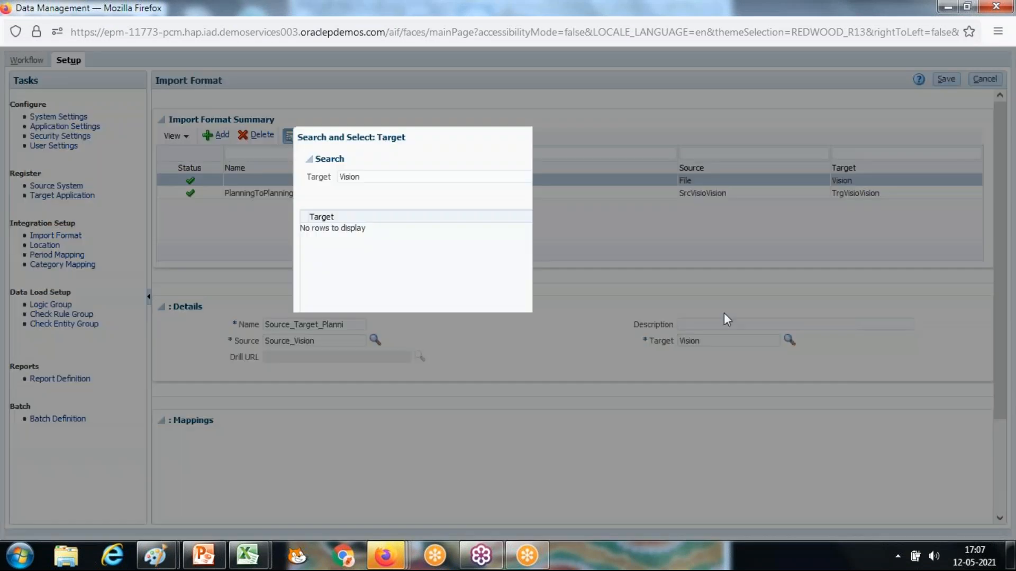
left_click(699, 198)
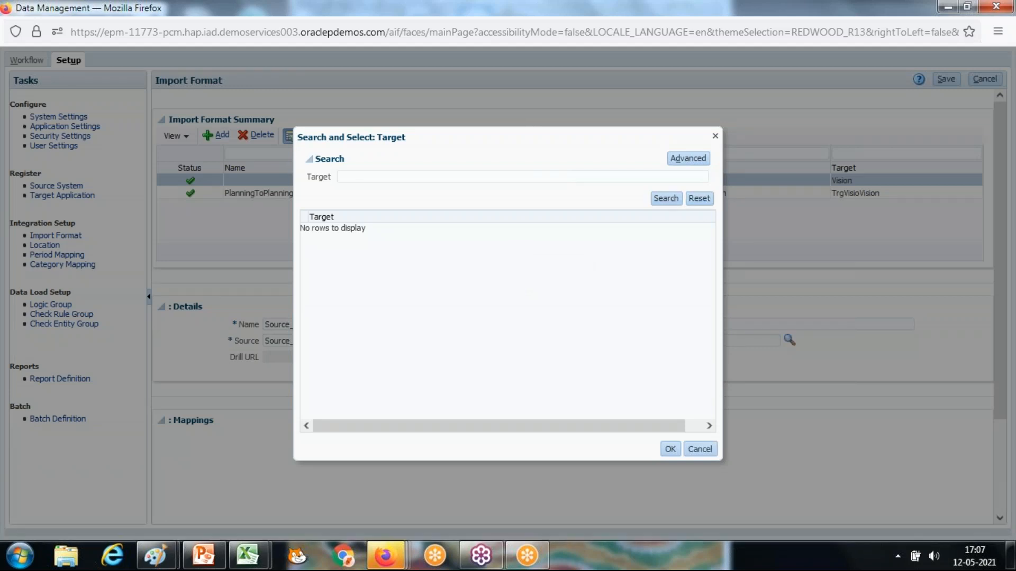
left_click(374, 253)
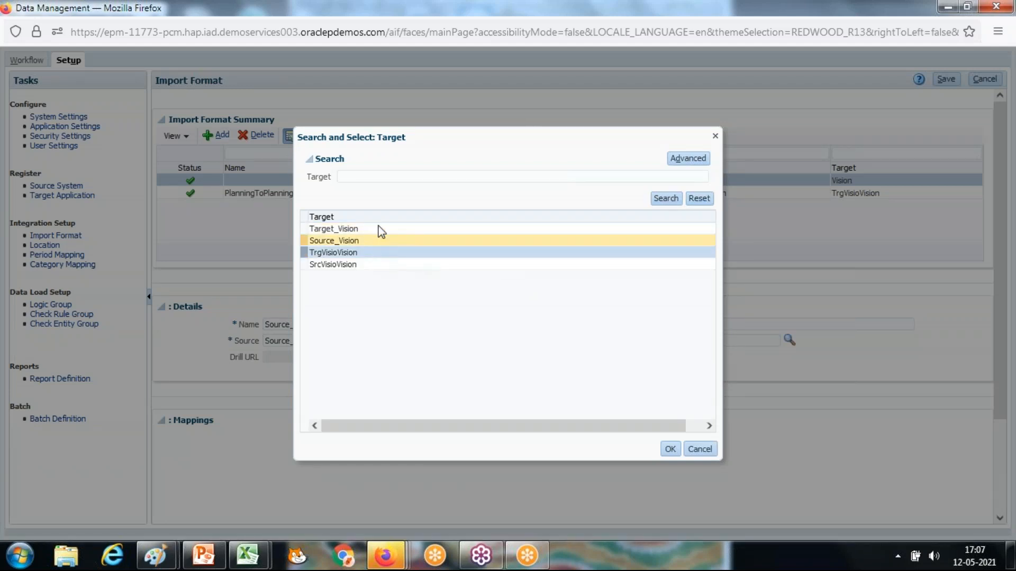
left_click(379, 228)
left_click(671, 449)
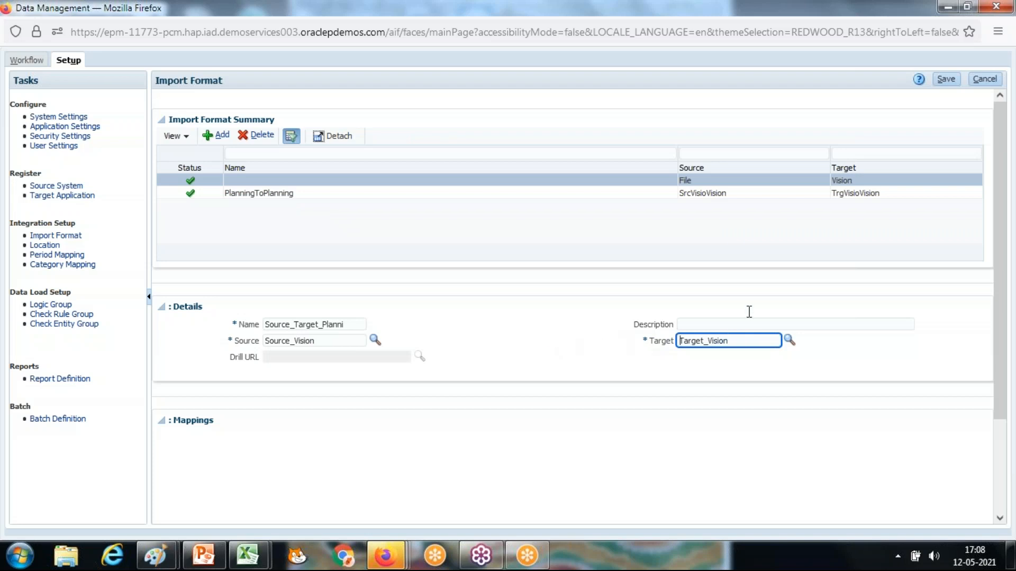
left_click(946, 80)
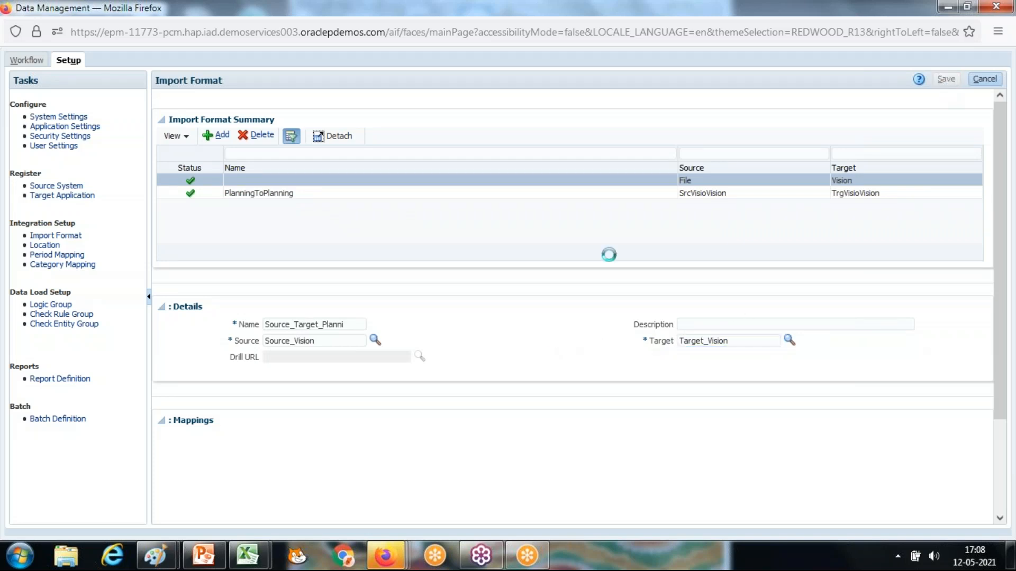
Map the source columns Account, Amount, Entity and HSP_View to the targets of the same names in the import format.
scroll(497, 432, "down", 2)
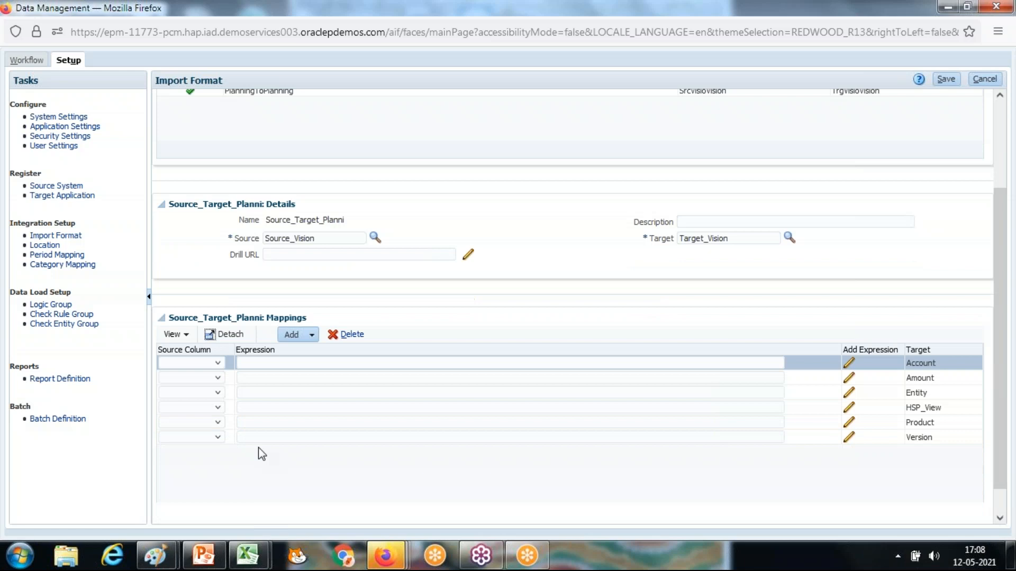
left_click(198, 365)
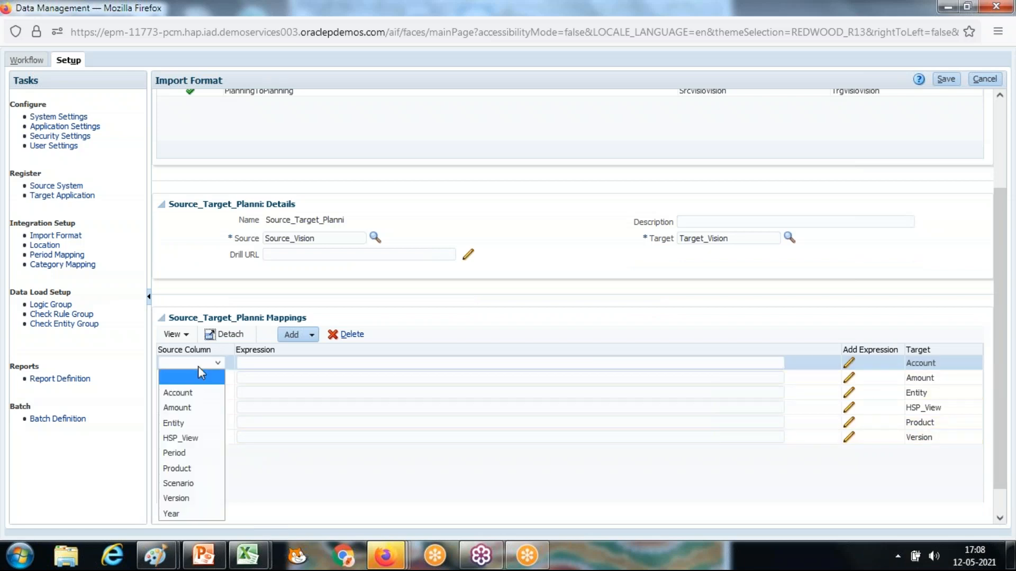
left_click(180, 392)
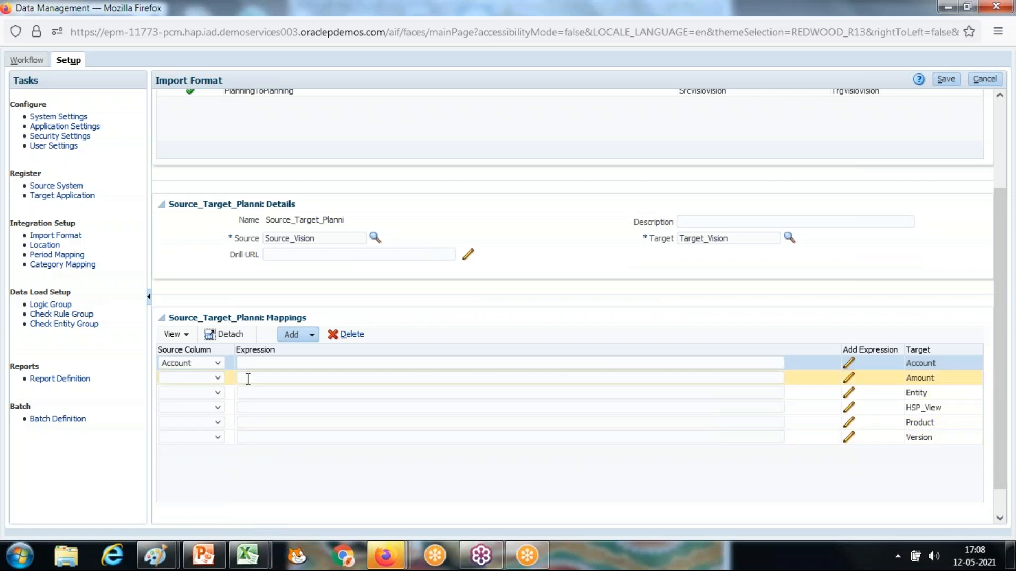
left_click(214, 379)
left_click(189, 422)
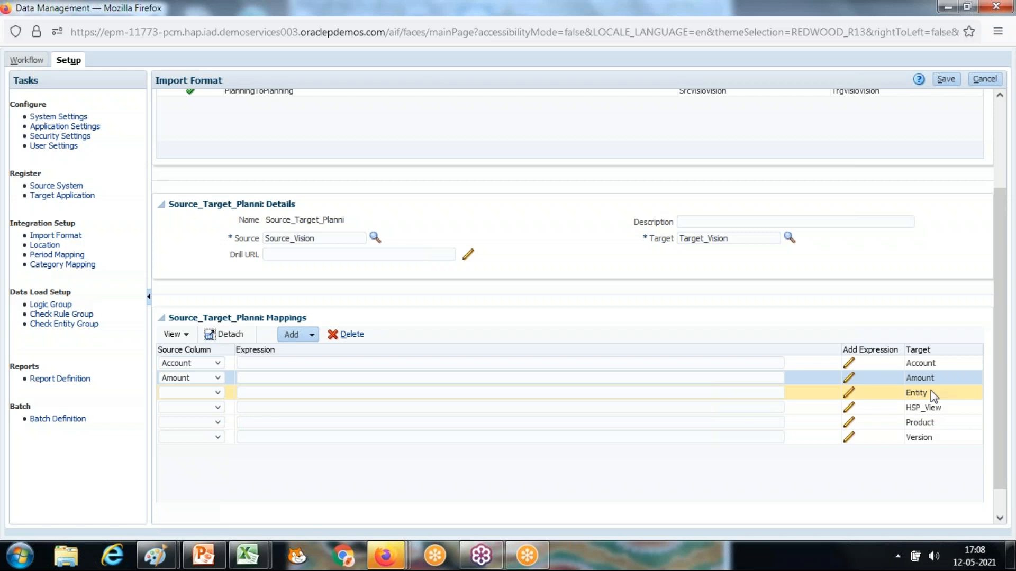
left_click(186, 396)
left_click(199, 408)
left_click(173, 318)
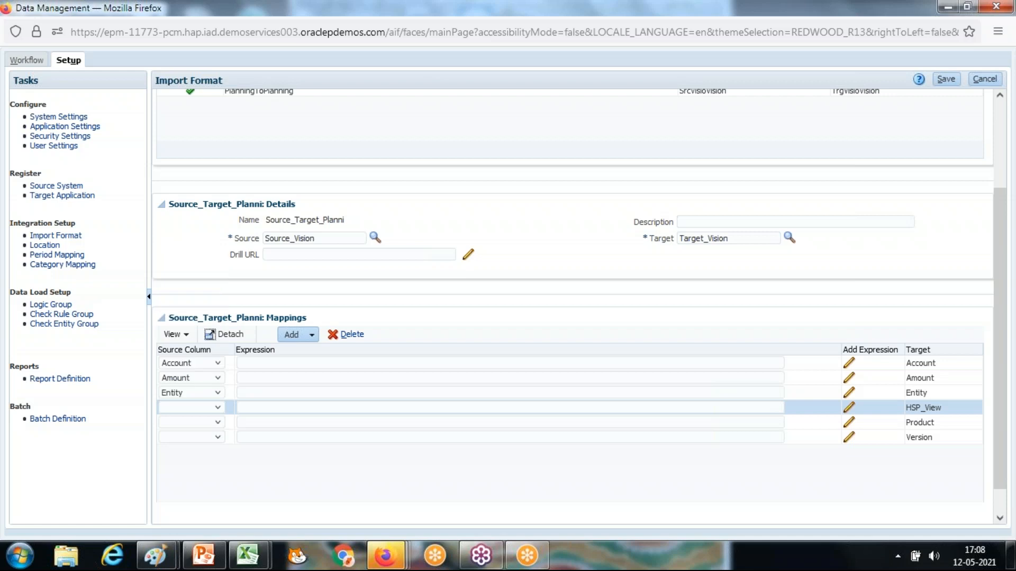
Map the source columns Product and Version to their matching targets, and save the import format.
left_click(180, 422)
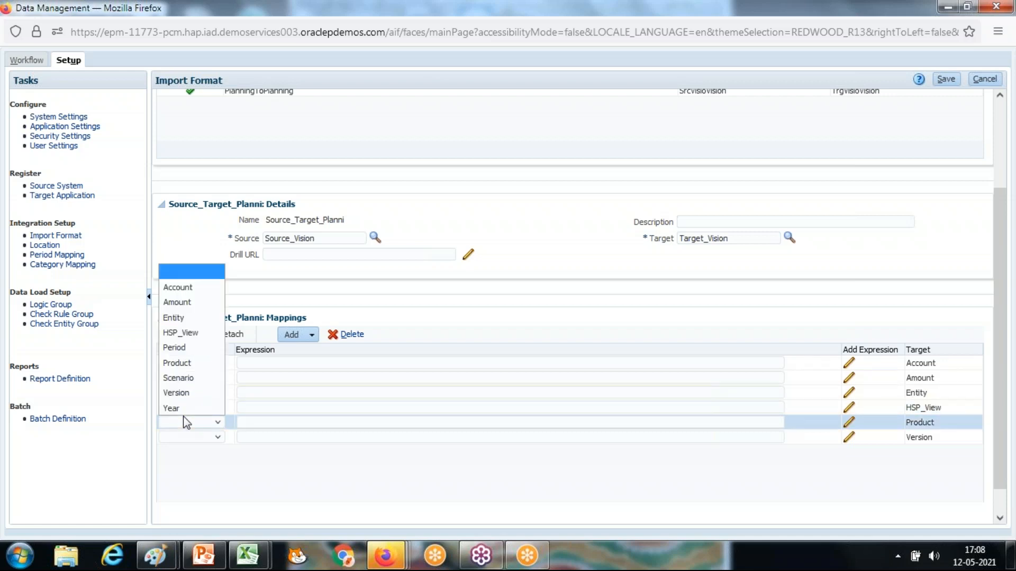
left_click(180, 363)
left_click(186, 443)
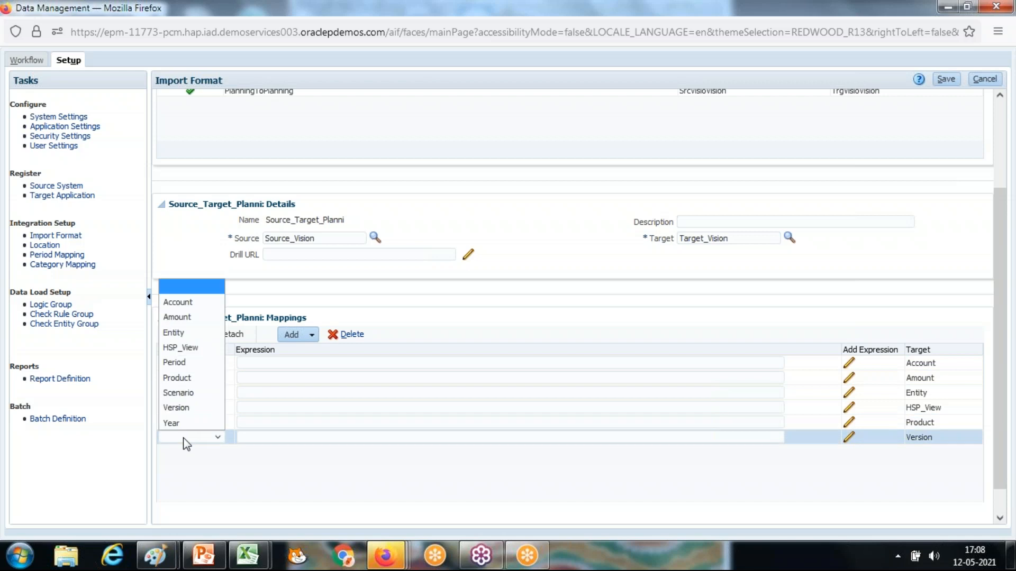
left_click(198, 411)
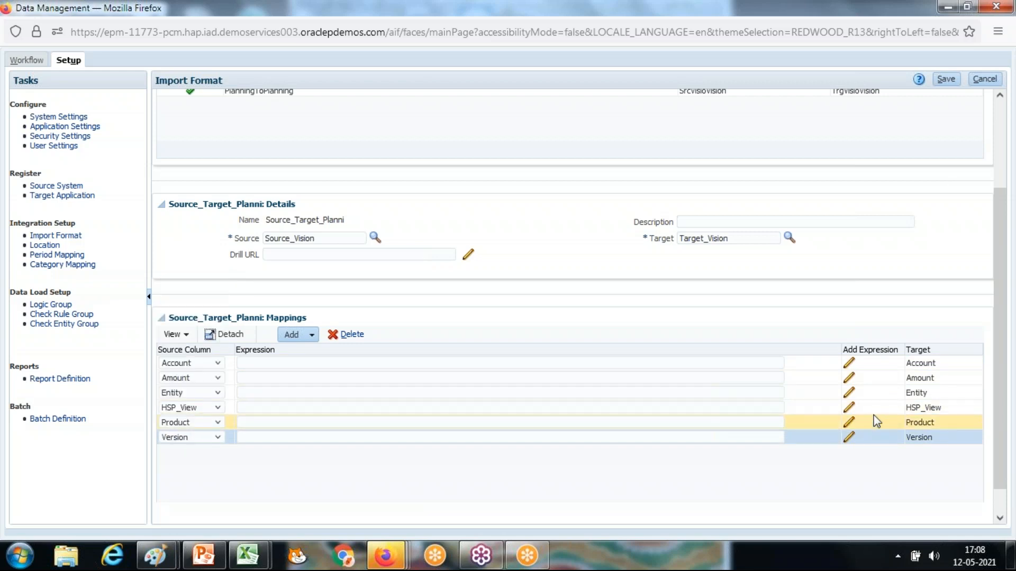
left_click(947, 82)
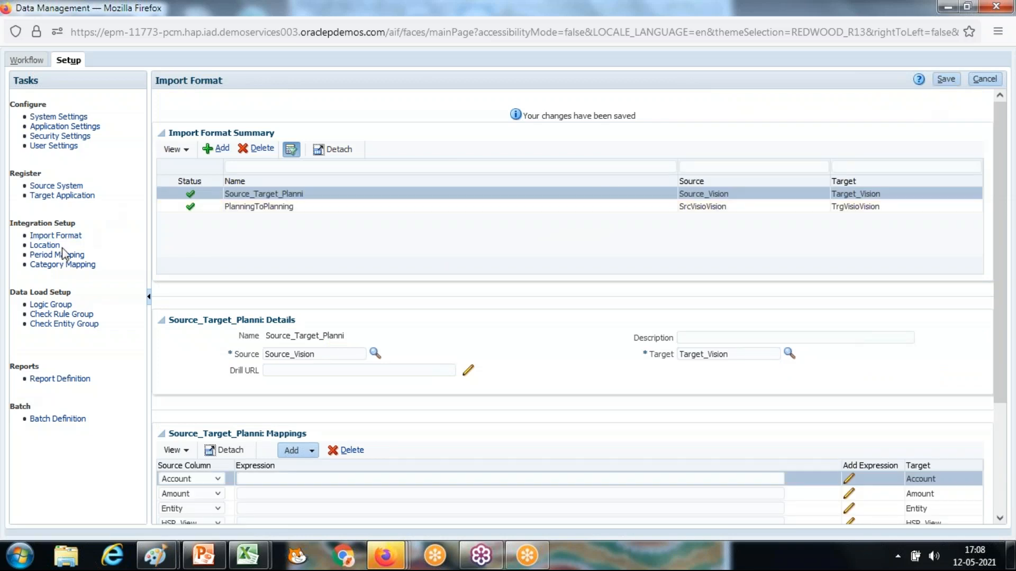
Add a location named Source_Target_Plan that uses the Source_Target_Planni import format, and save it.
left_click(44, 247)
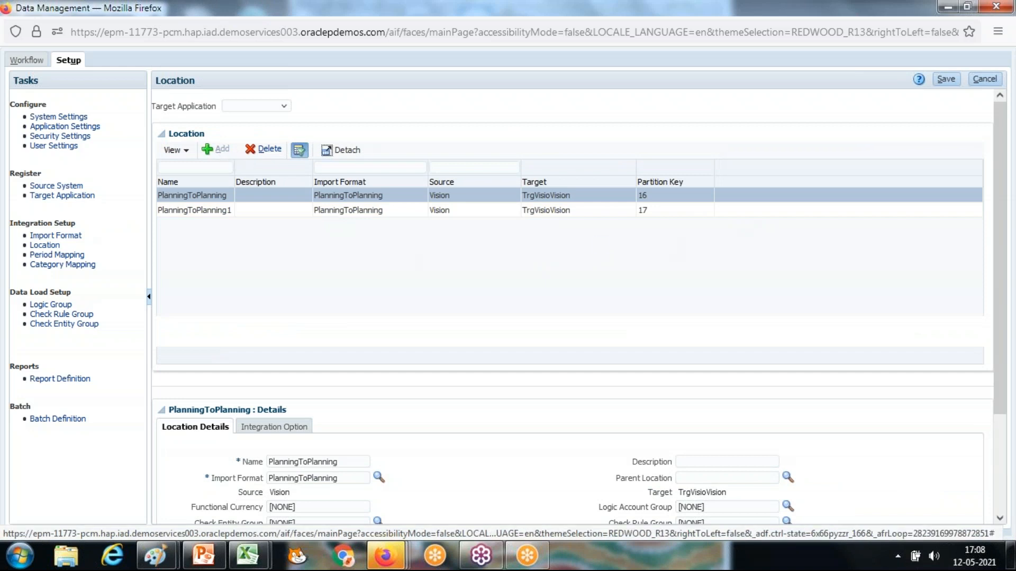
left_click(234, 148)
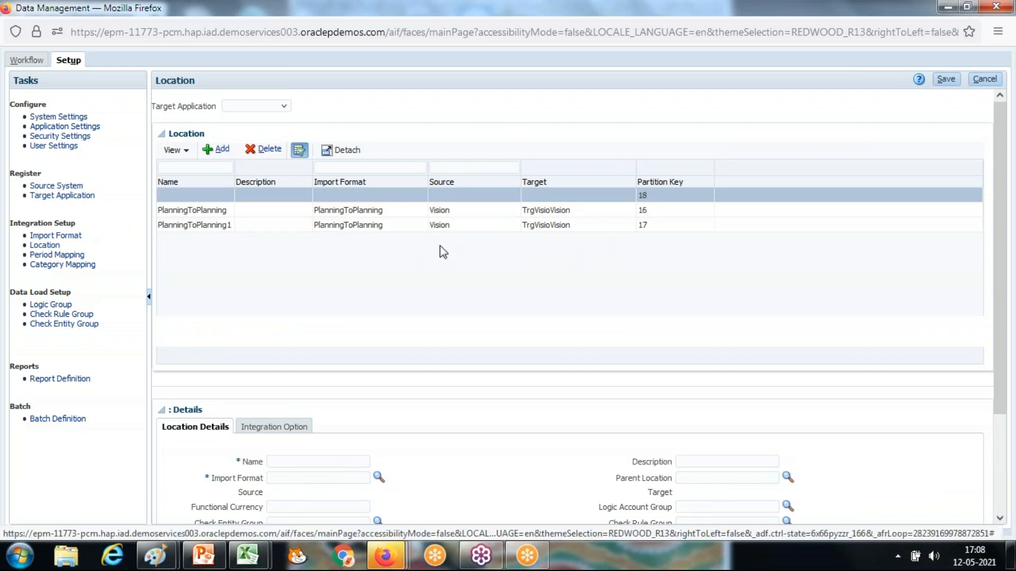
left_click(326, 459)
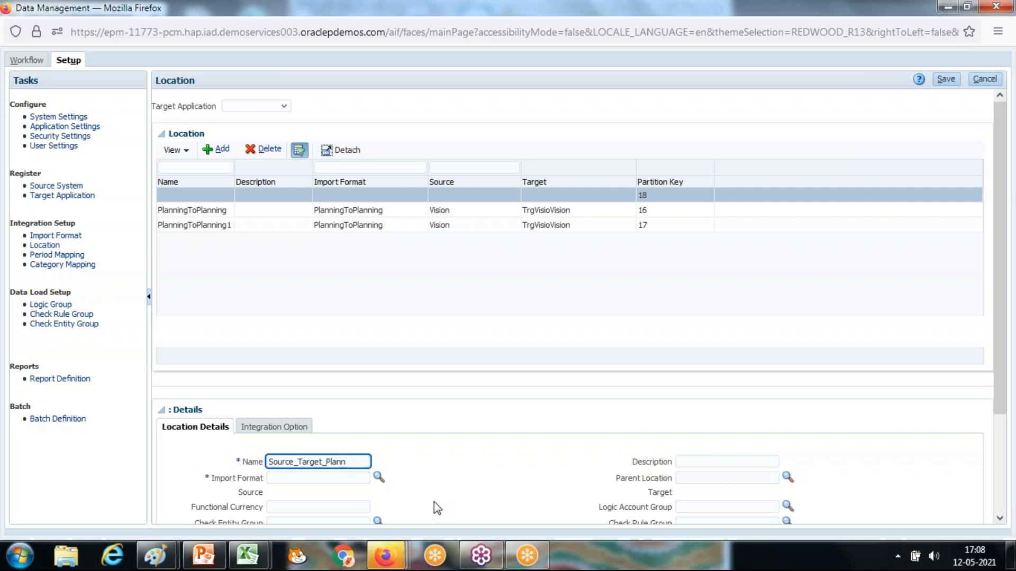
left_click(376, 478)
left_click(464, 241)
left_click(576, 450)
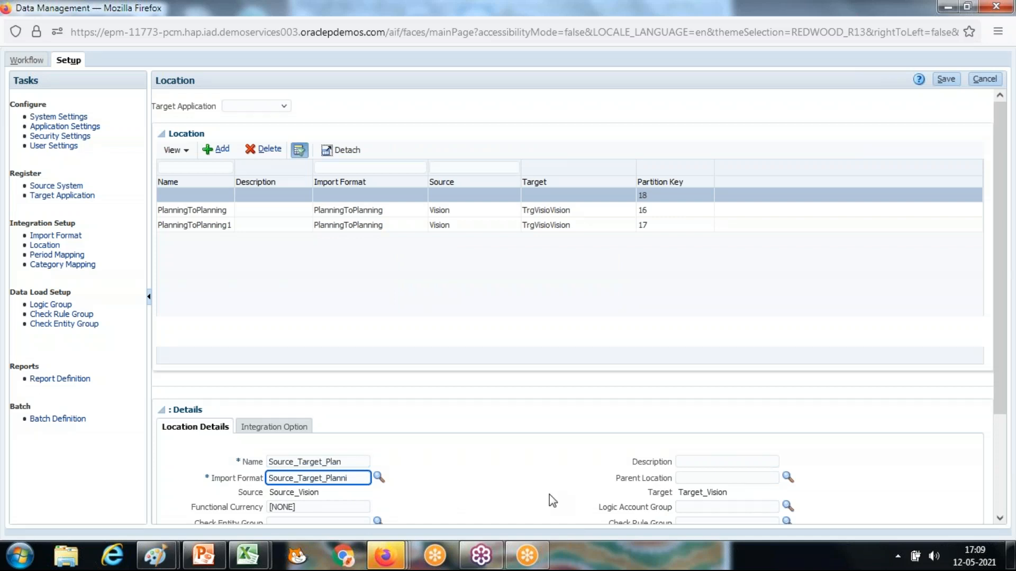
scroll(551, 500, "down", 3)
scroll(564, 454, "up", 3)
left_click(946, 81)
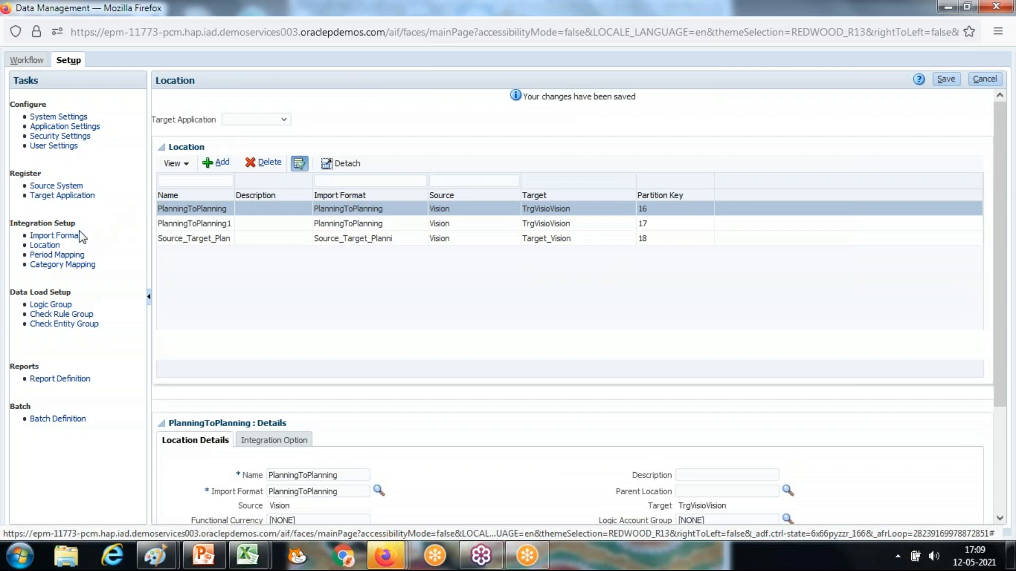
Check the global period mapping for Jan-21 against the year and month in the Source worksheet in Excel.
left_click(62, 256)
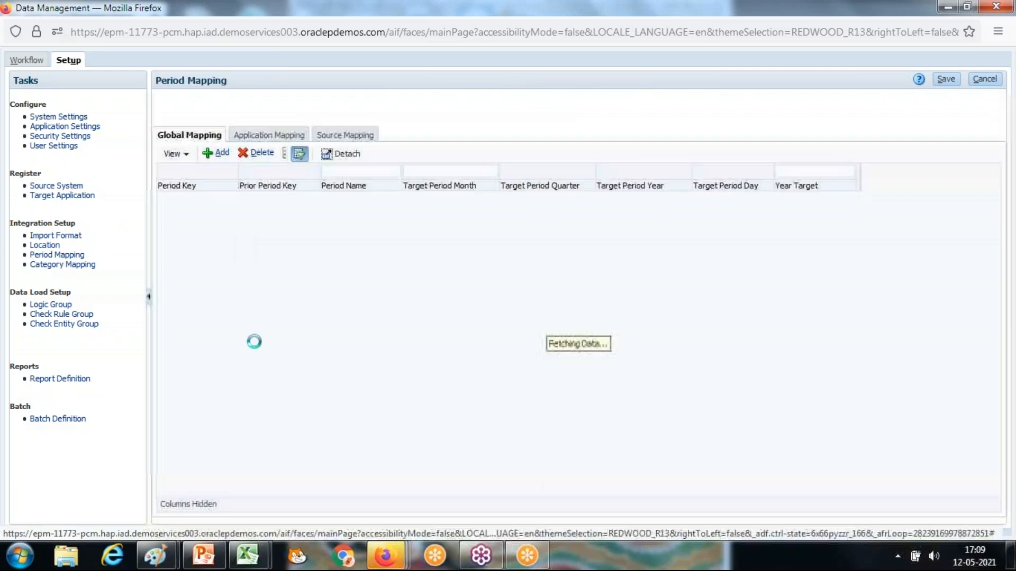
mouse_move(247, 556)
left_click(188, 471)
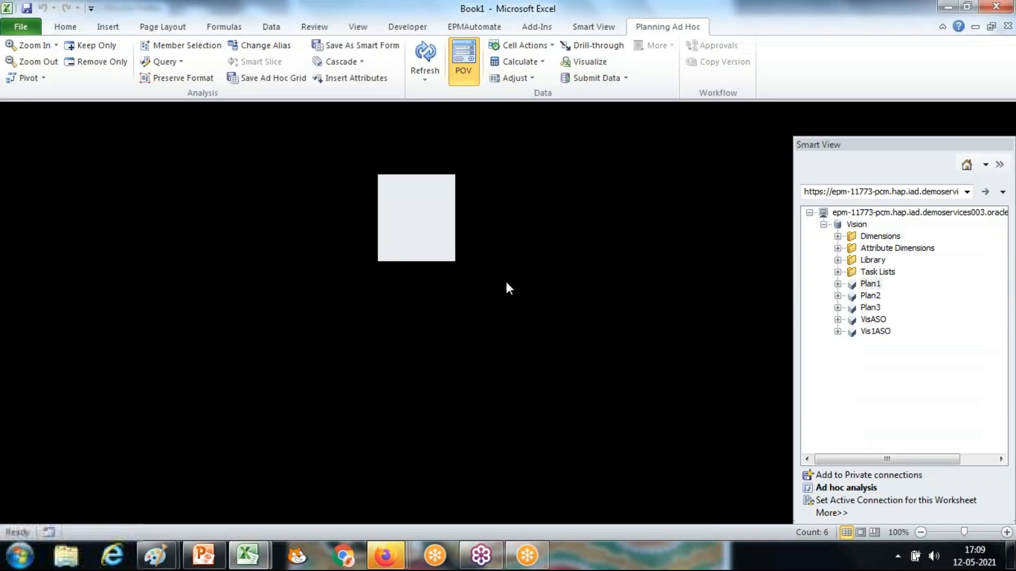
left_click_drag(294, 158, 294, 174)
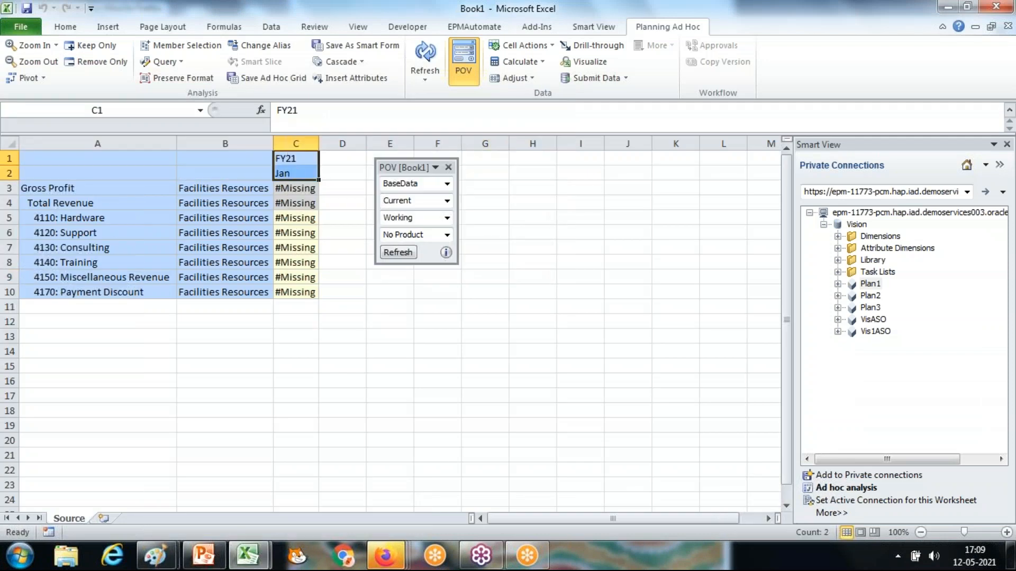
mouse_move(387, 555)
left_click(497, 481)
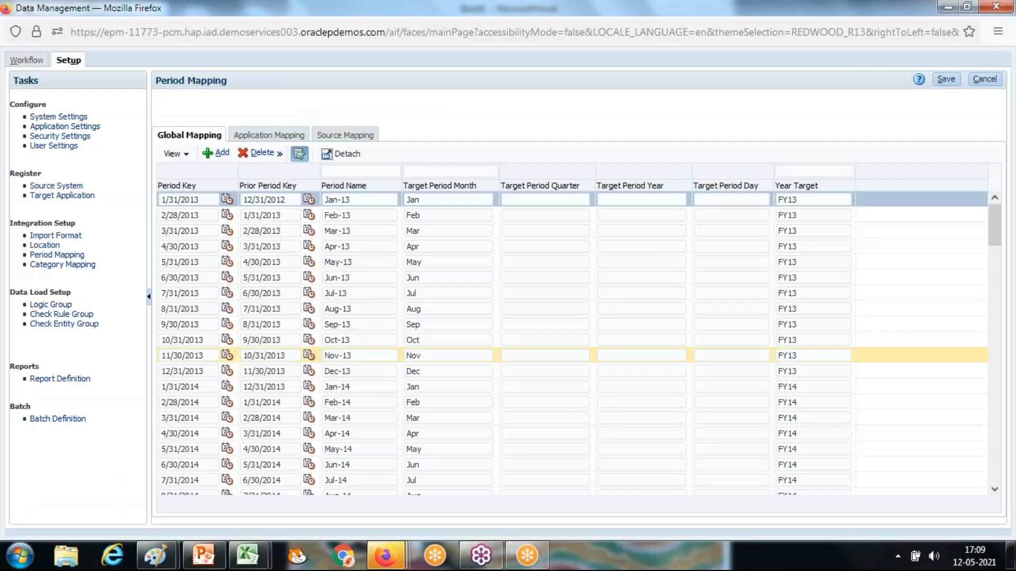
scroll(260, 380, "down", 5)
left_click_drag(996, 273, 1001, 415)
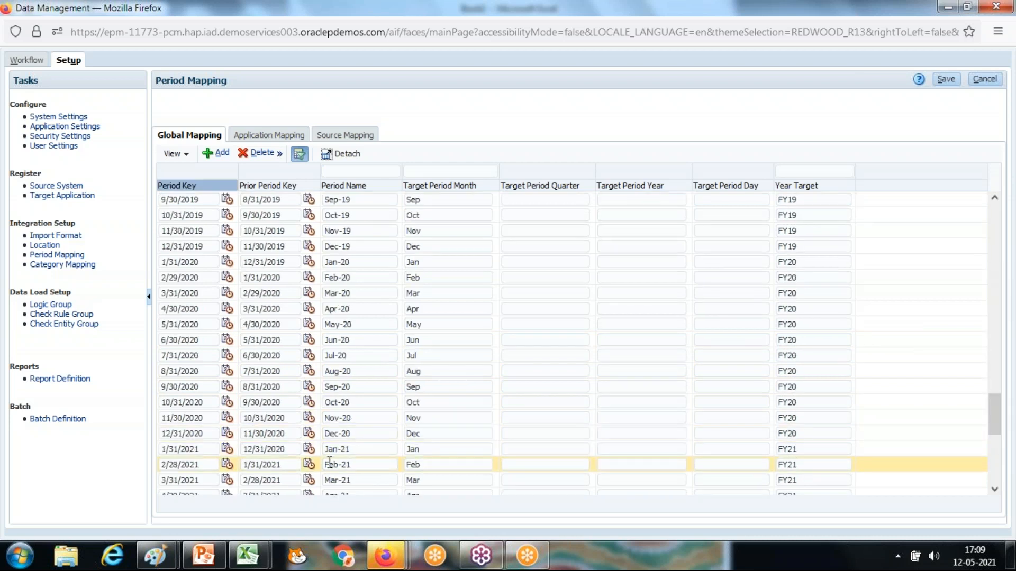
left_click(444, 449)
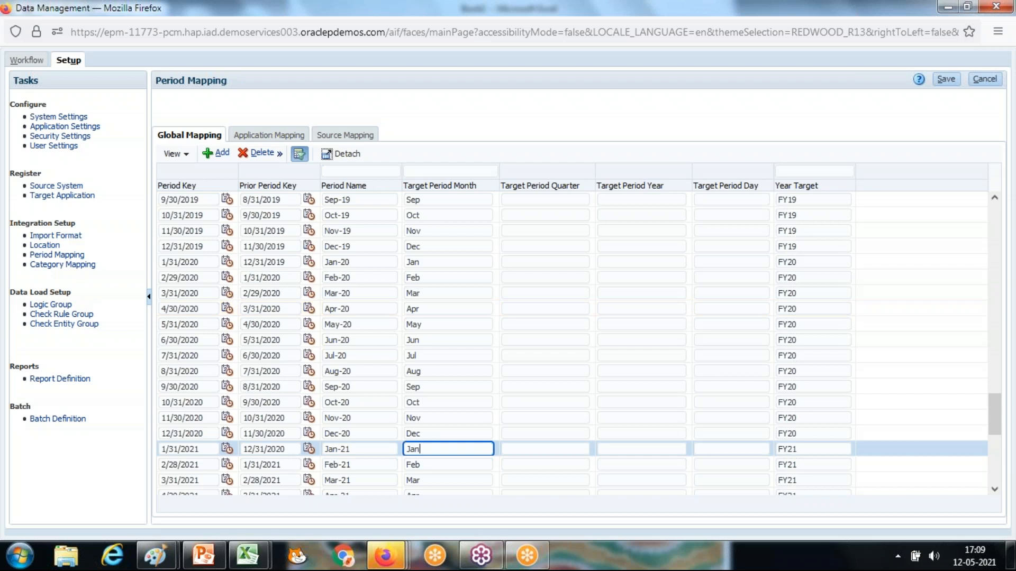
Compare the global category mapping with the scenario in the Excel worksheet's POV, and return to Data Management.
left_click(50, 264)
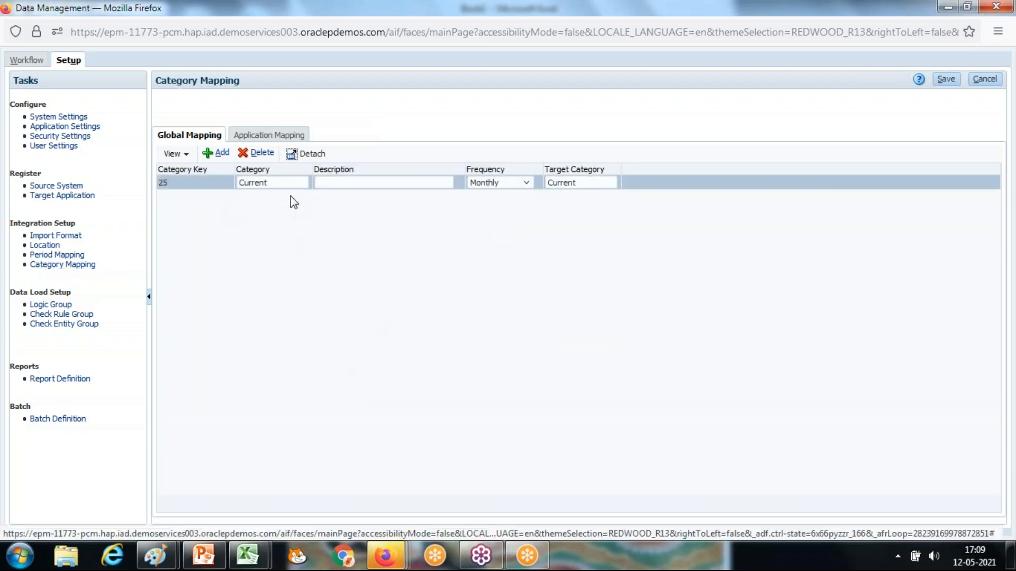
mouse_move(247, 554)
left_click(177, 477)
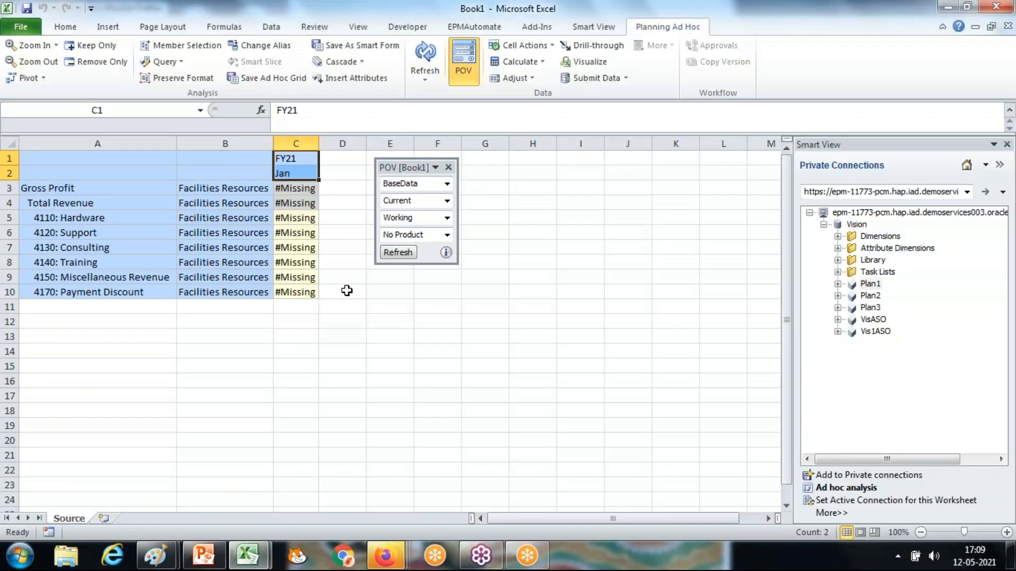
left_click(422, 199)
key("alt+Tab")
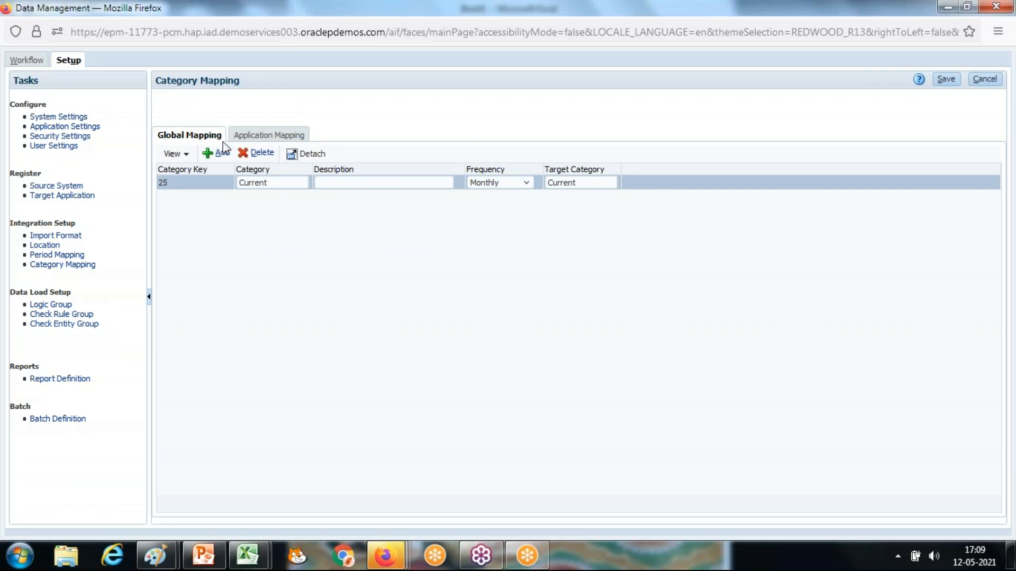
Open the data load mappings and choose Source_Target_Plan as the point of view's location.
left_click(7, 62)
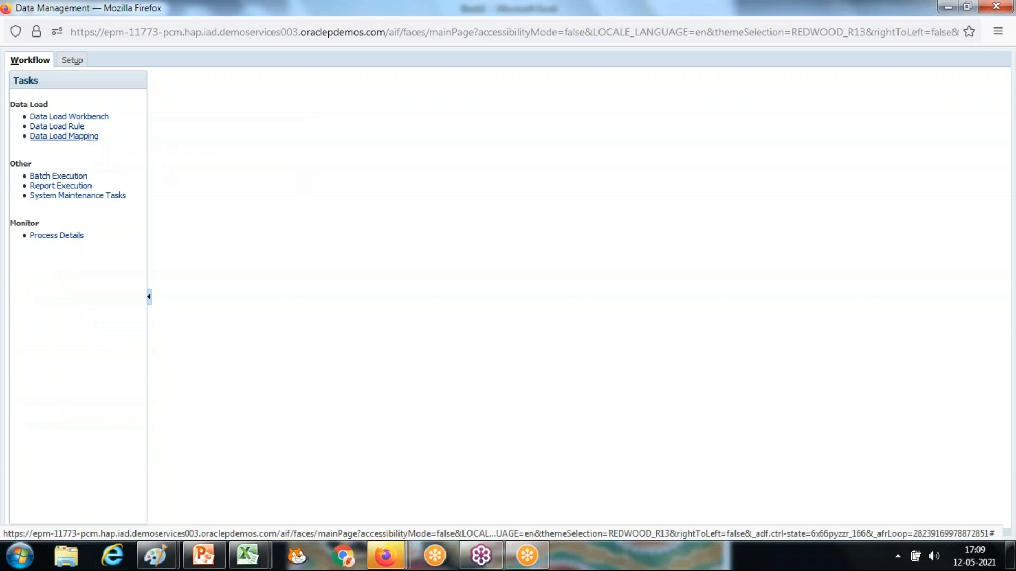
left_click(63, 136)
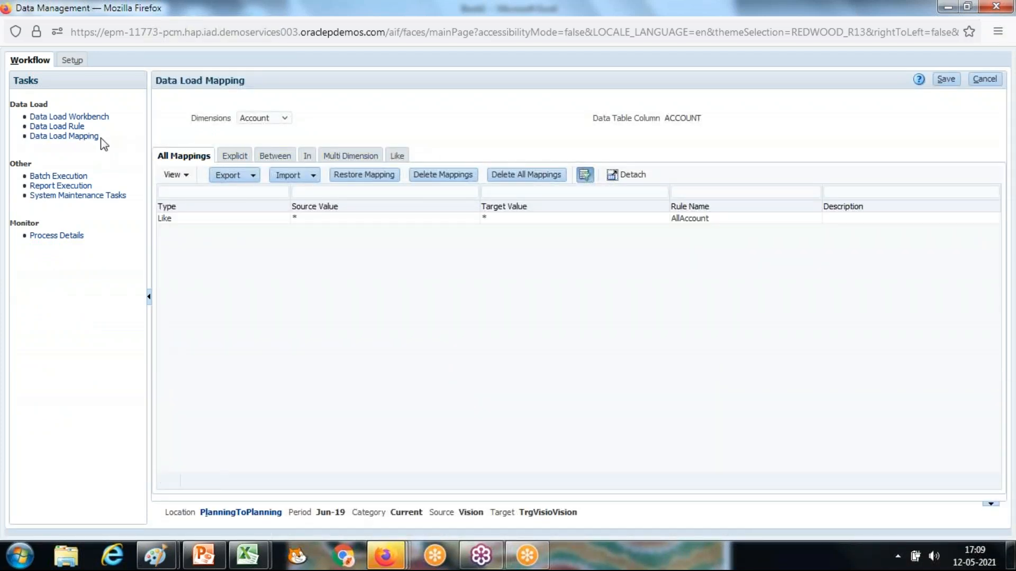
left_click(248, 513)
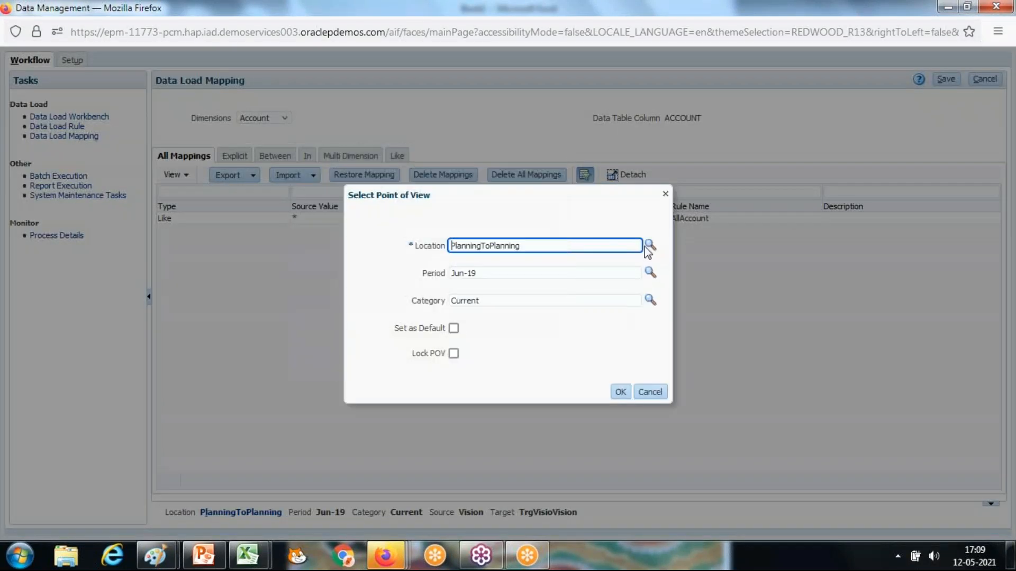
left_click(650, 246)
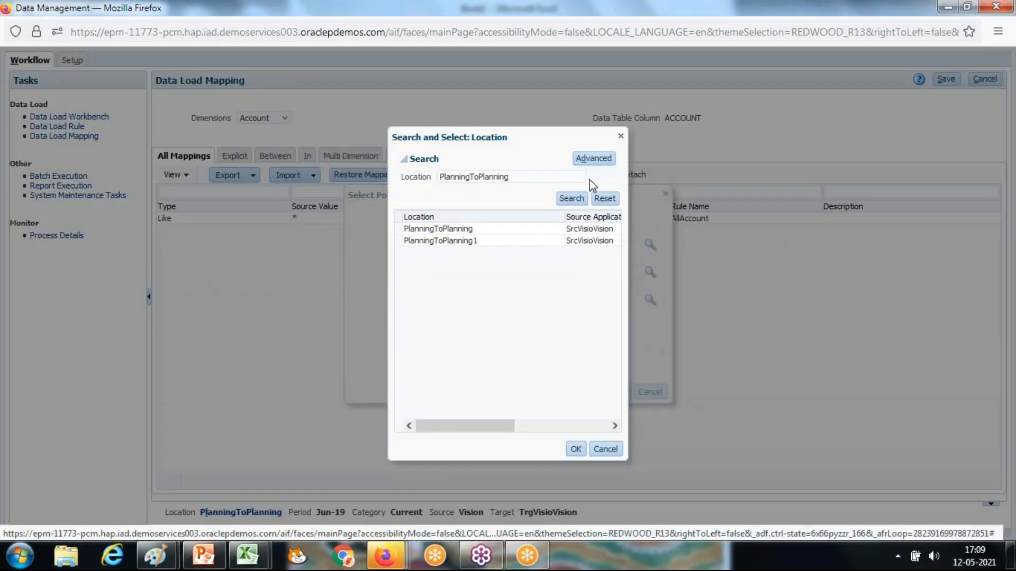
left_click(571, 198)
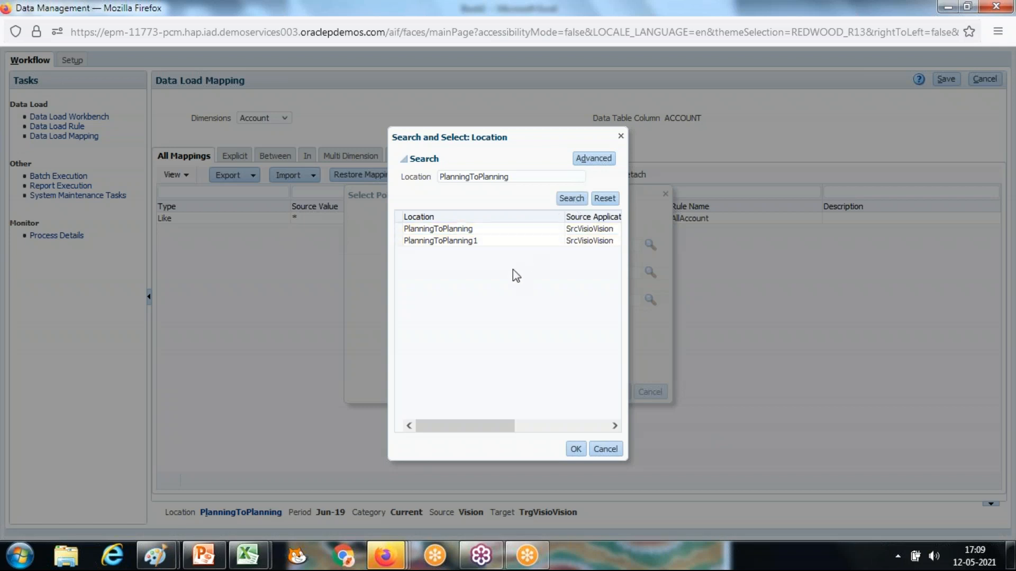
left_click(576, 201)
left_click(545, 253)
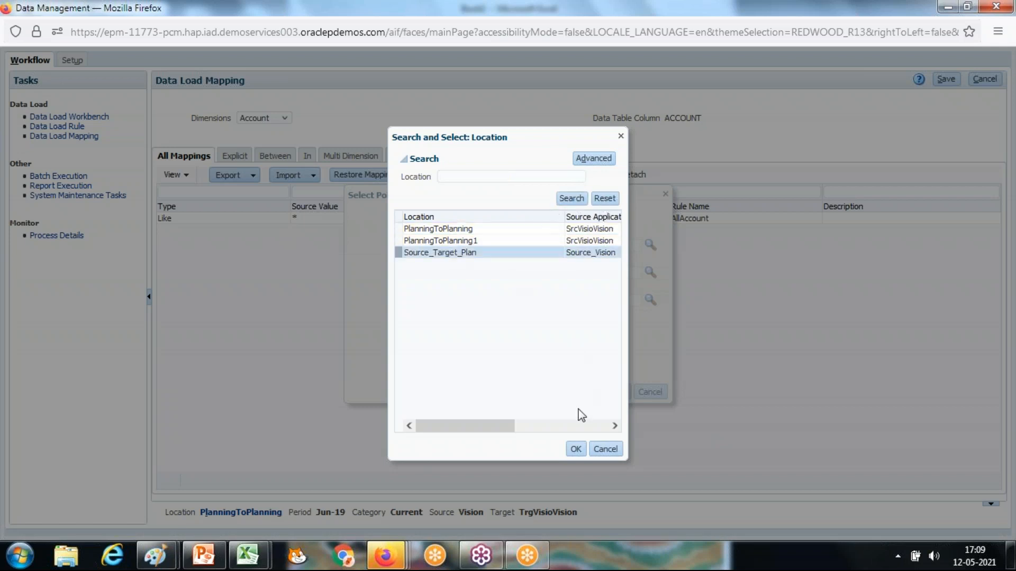
left_click(575, 450)
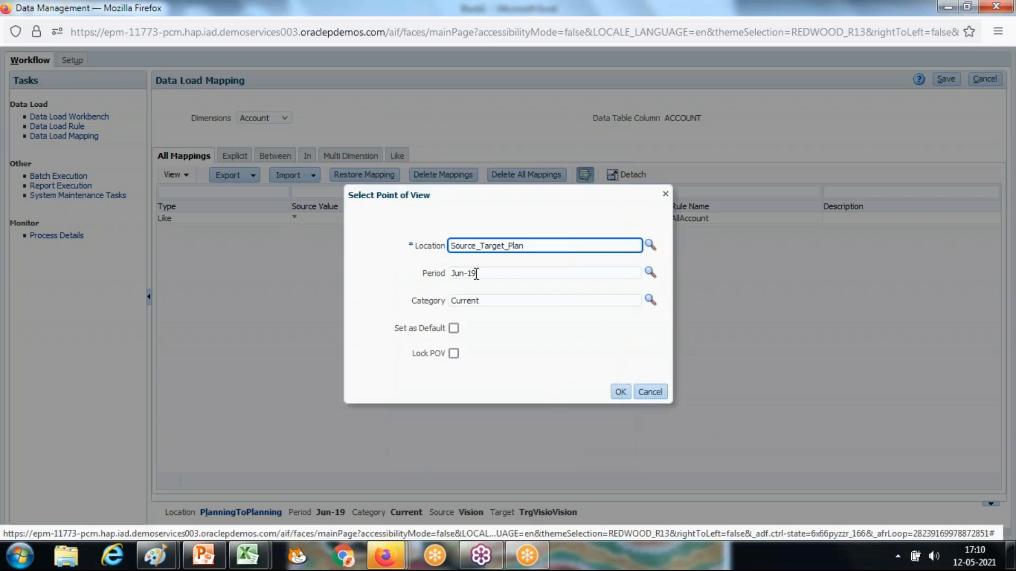
Set the point of view's period to Jan-21 and apply the point of view.
left_click_drag(461, 274, 406, 269)
key("Delete")
key("Delete")
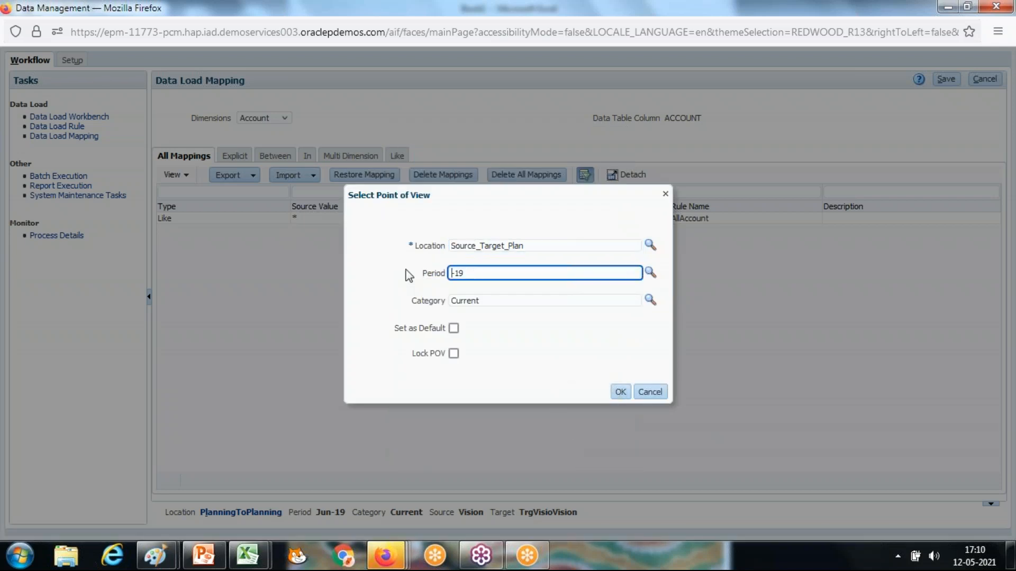
type("Jan")
key("BackSpace")
key("BackSpace")
type("21")
left_click(621, 391)
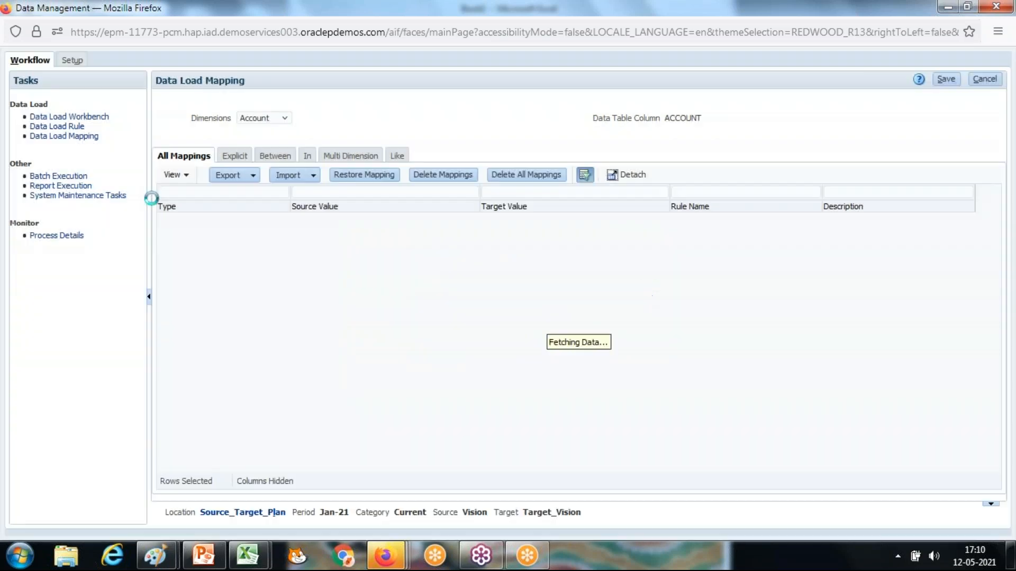
Add a Like mapping for the Account dimension from * to * with rule name AllAccount, and save it.
left_click(397, 156)
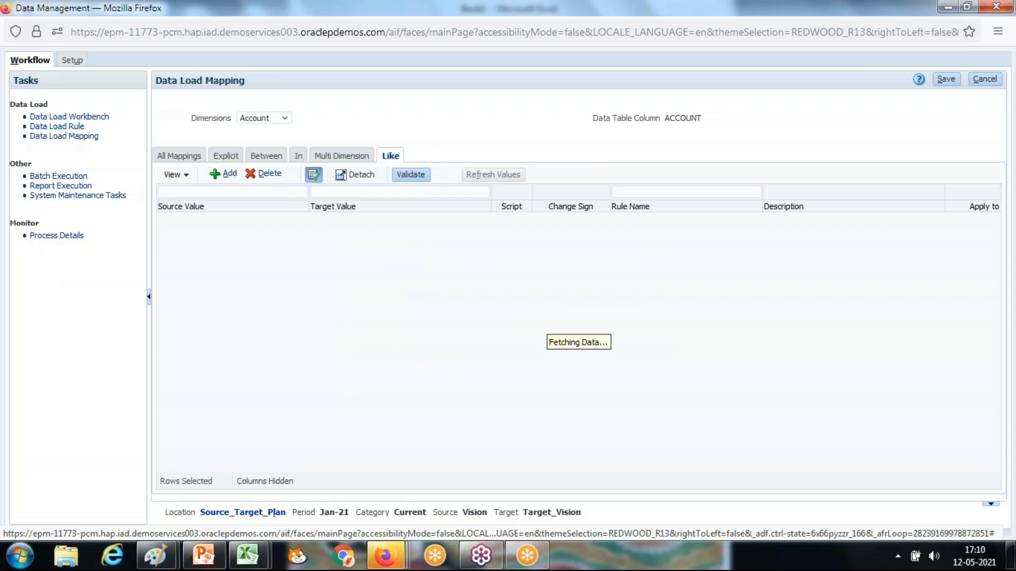
left_click(224, 174)
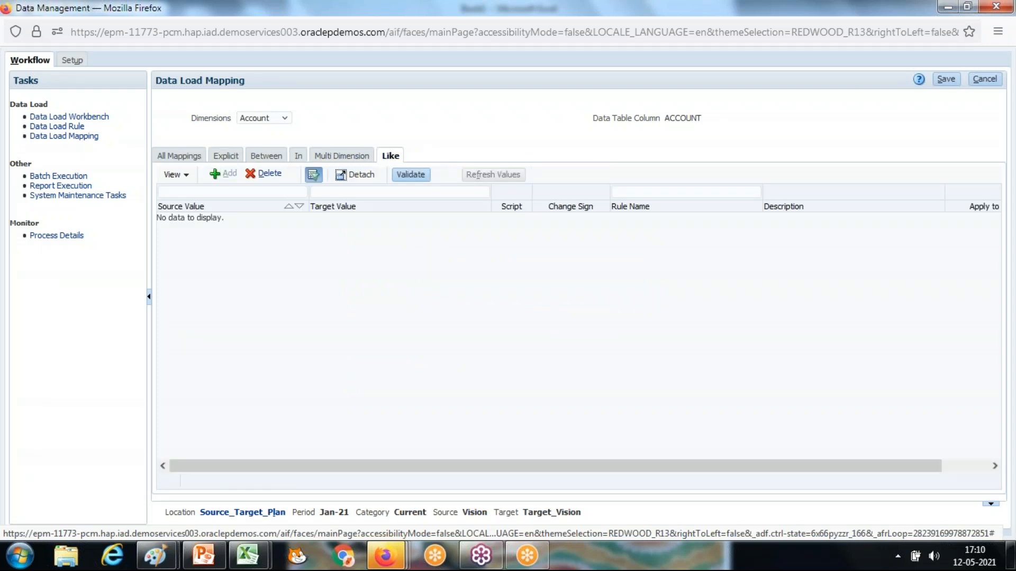
left_click(216, 220)
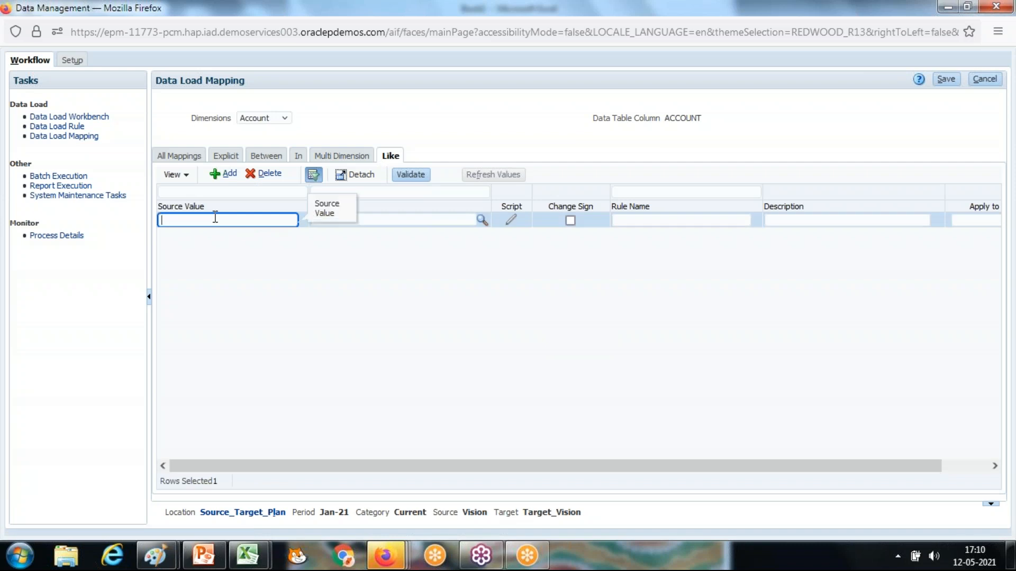
type("*")
key("Tab")
type("*")
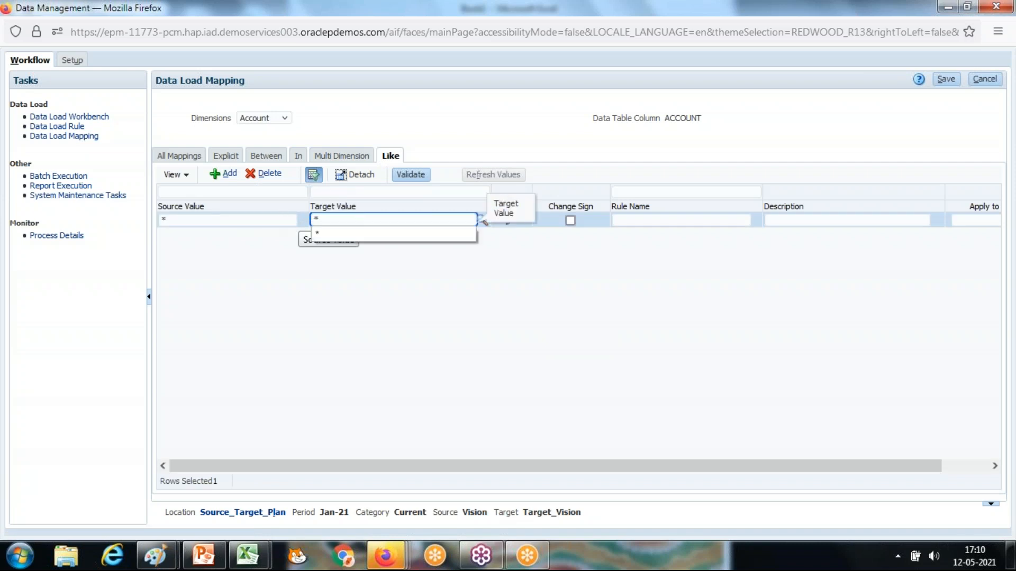
left_click(676, 219)
type("A")
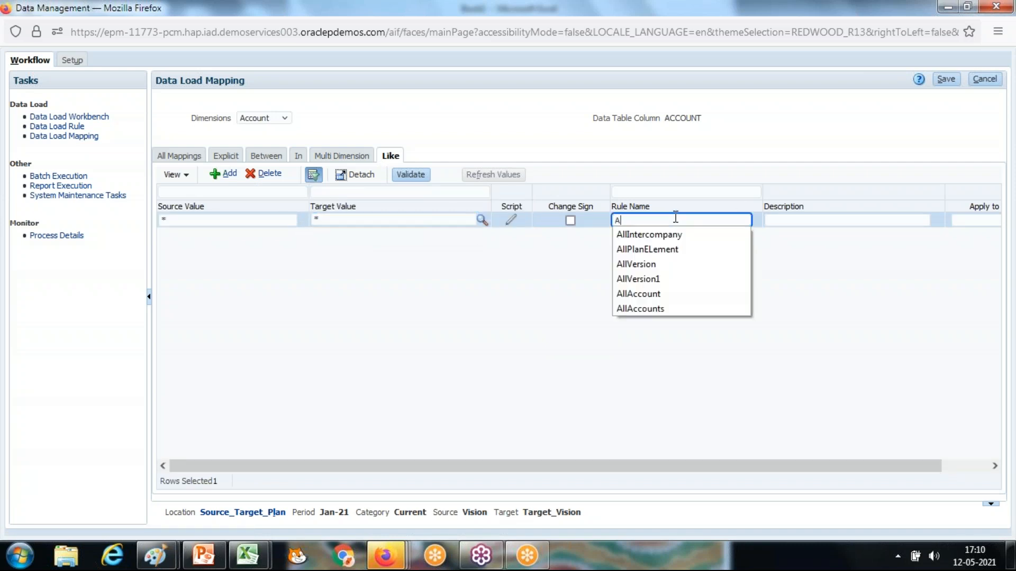
left_click(648, 288)
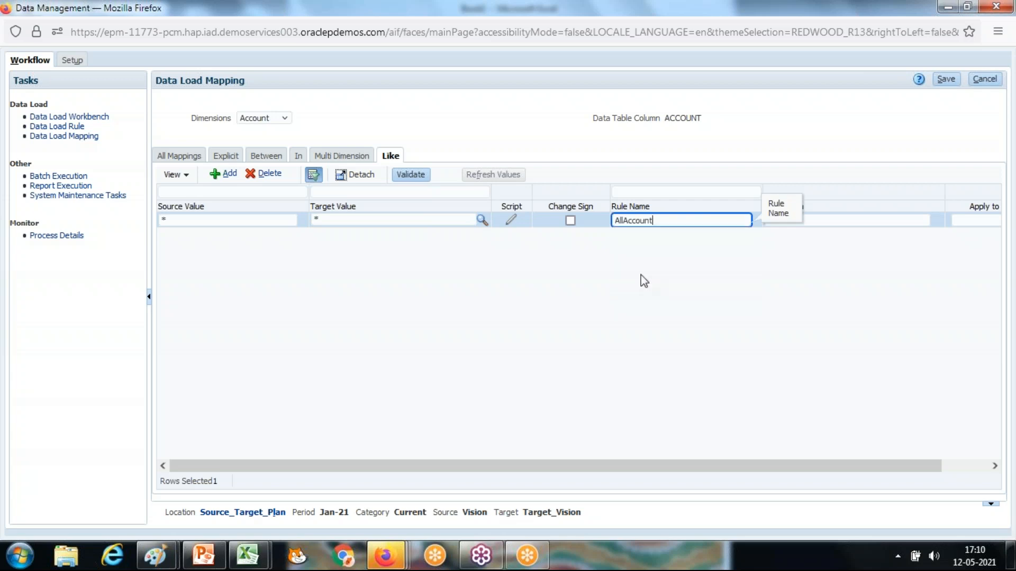
left_click(945, 80)
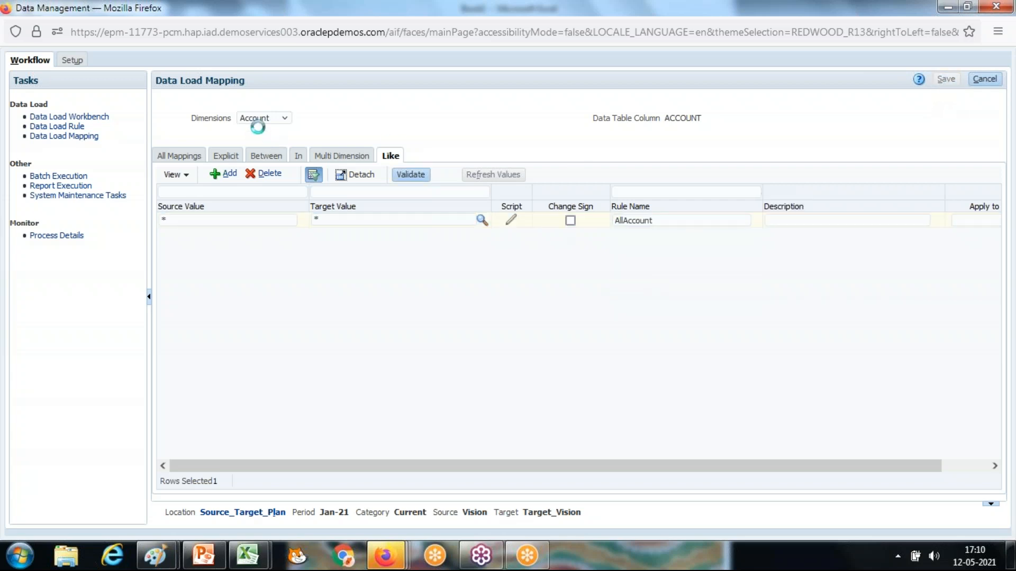
Add a Like mapping for the Data dimension from * to * with rule name AllData, and save it.
left_click(268, 119)
left_click(251, 150)
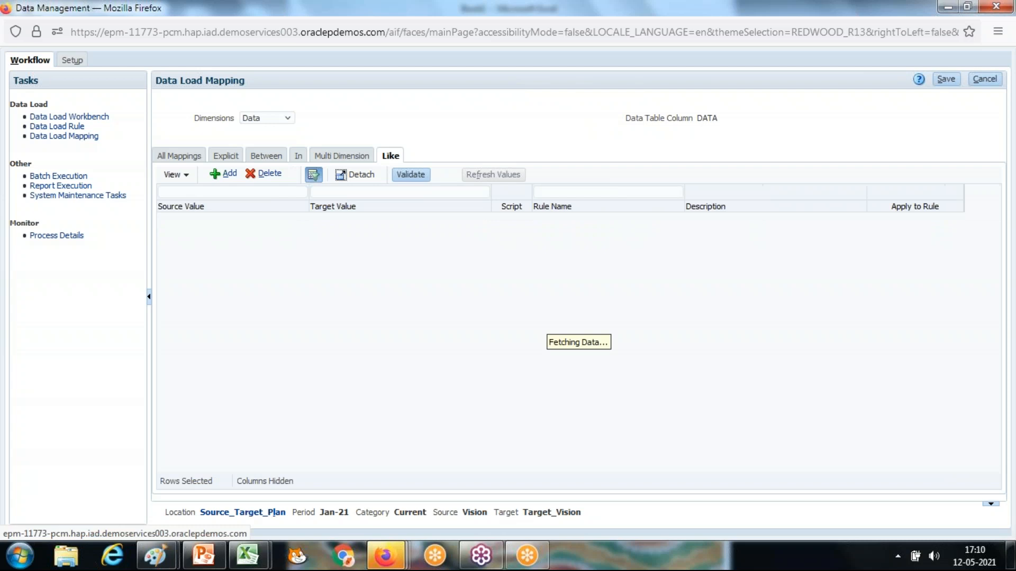
left_click(228, 175)
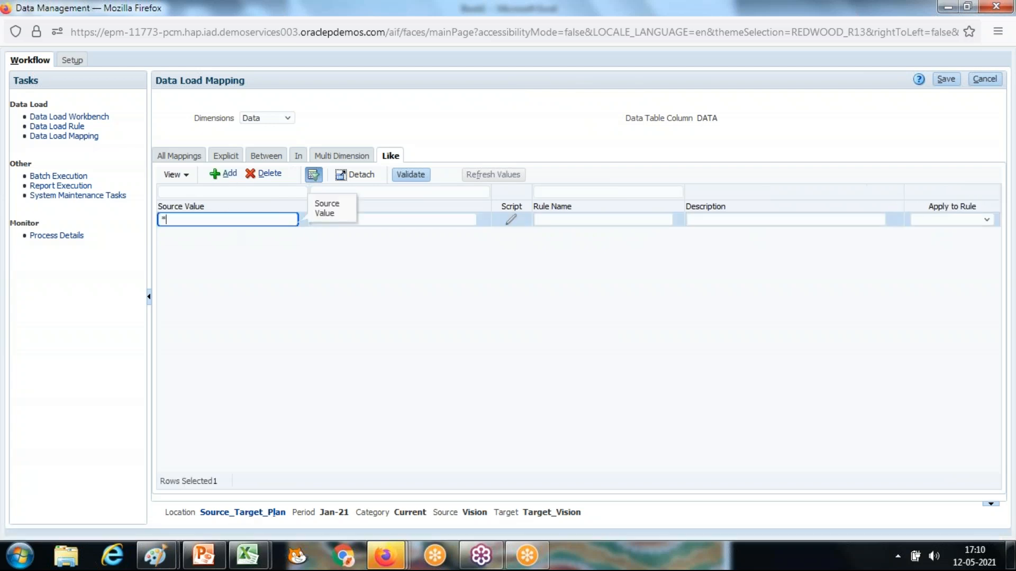
type("*")
key("Tab")
type("*")
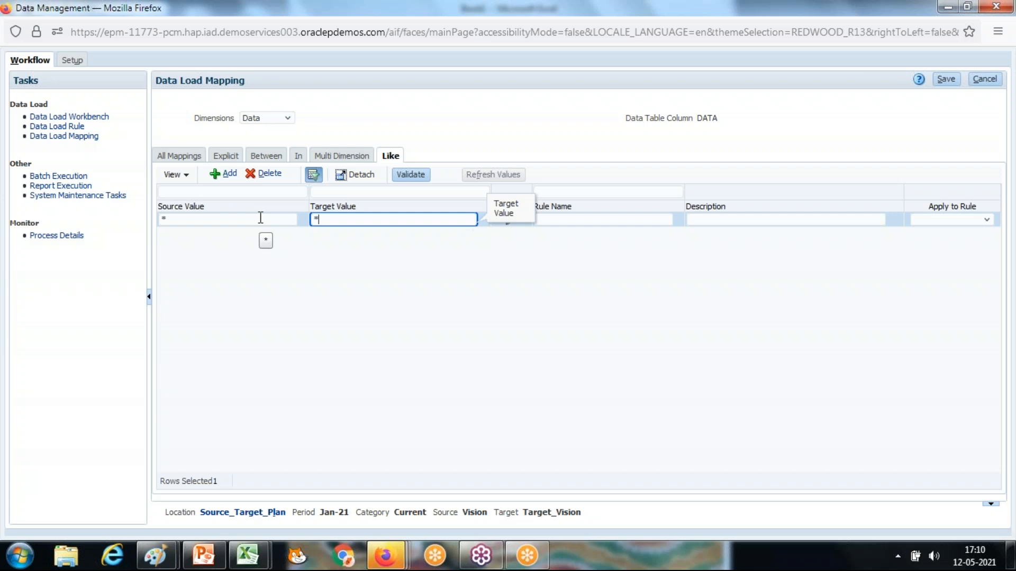
key("Tab")
type("A")
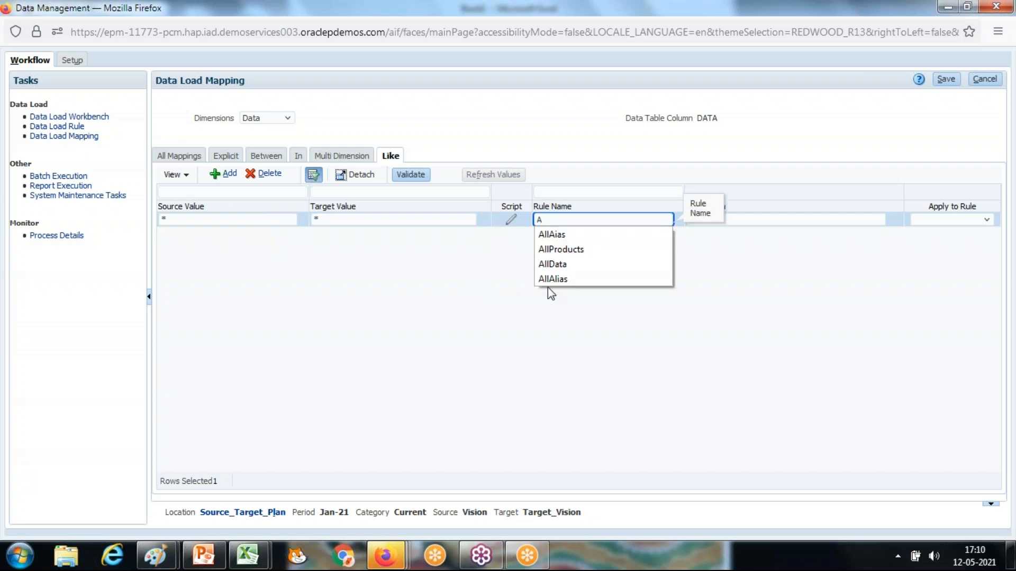
left_click(579, 264)
left_click(937, 79)
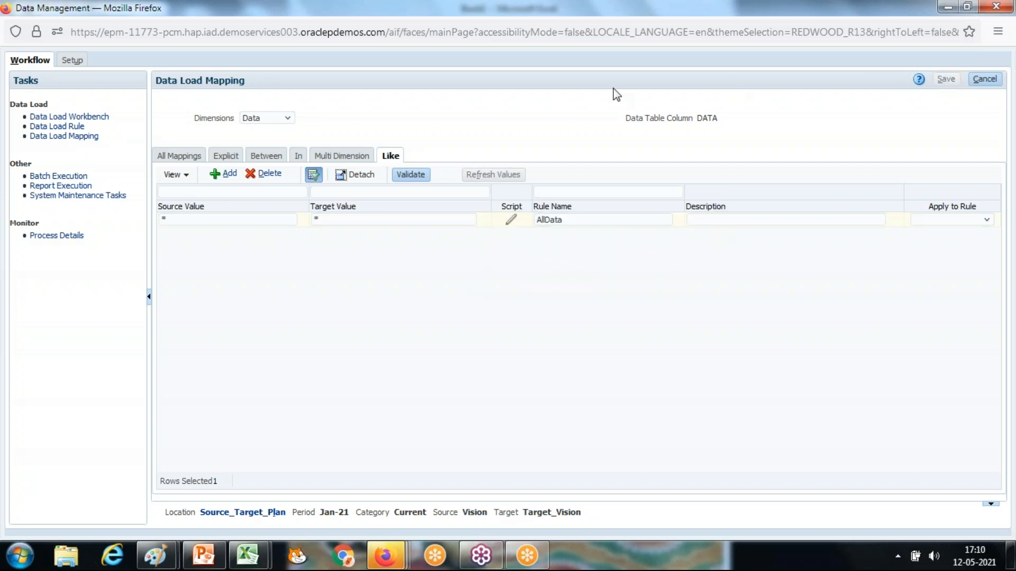
Add a Like mapping for the Entity dimension from * to * with rule name AllEntity, and save it.
left_click(271, 119)
left_click(259, 165)
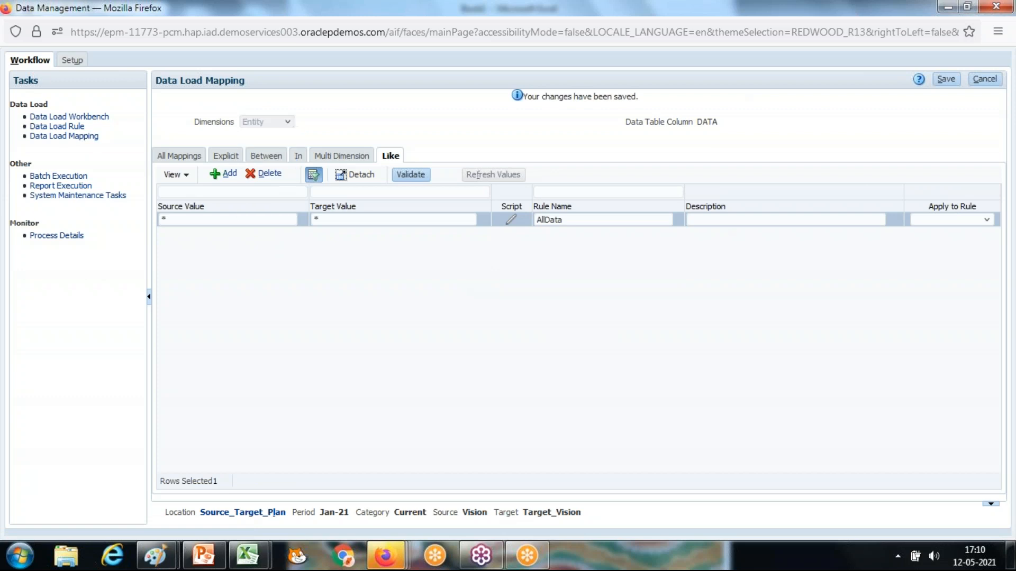
left_click(229, 175)
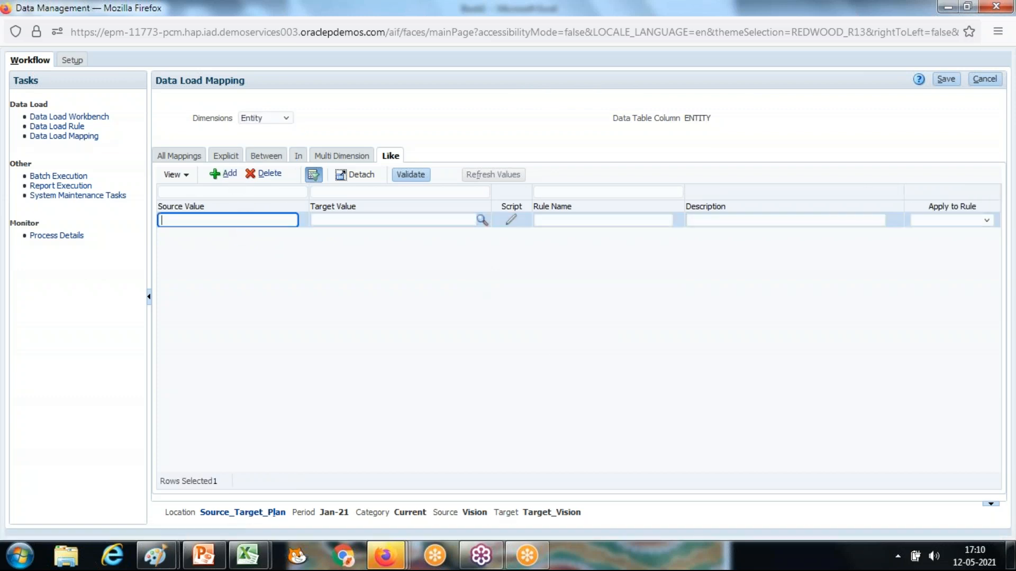
type("*")
key("Tab")
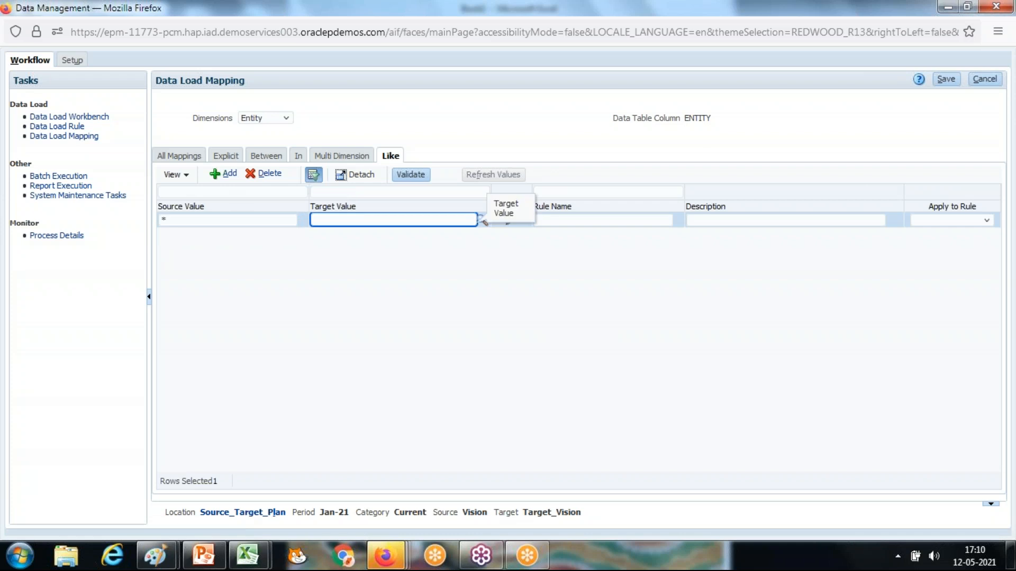
type("*")
key("Tab")
left_click(585, 222)
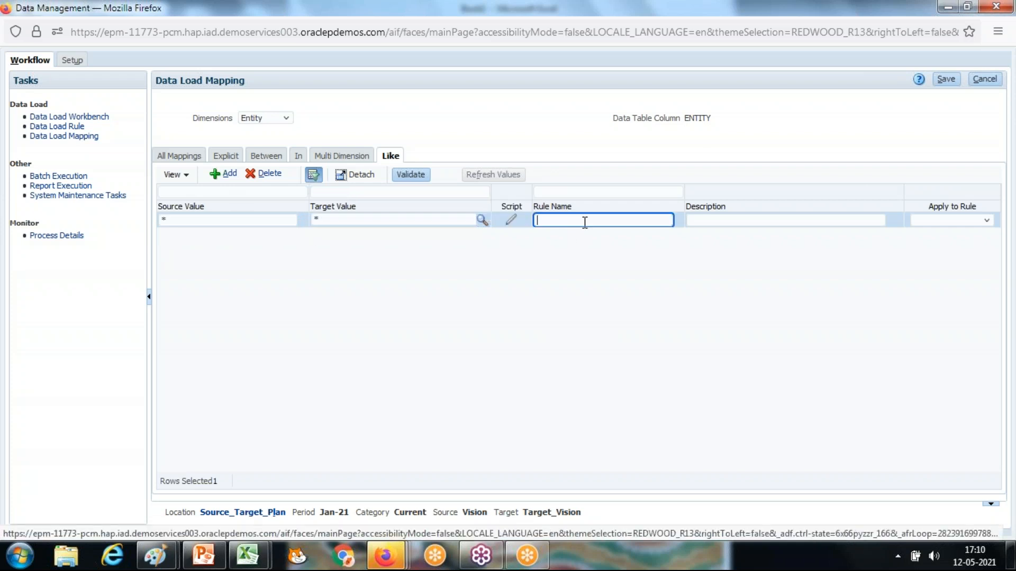
left_click(581, 236)
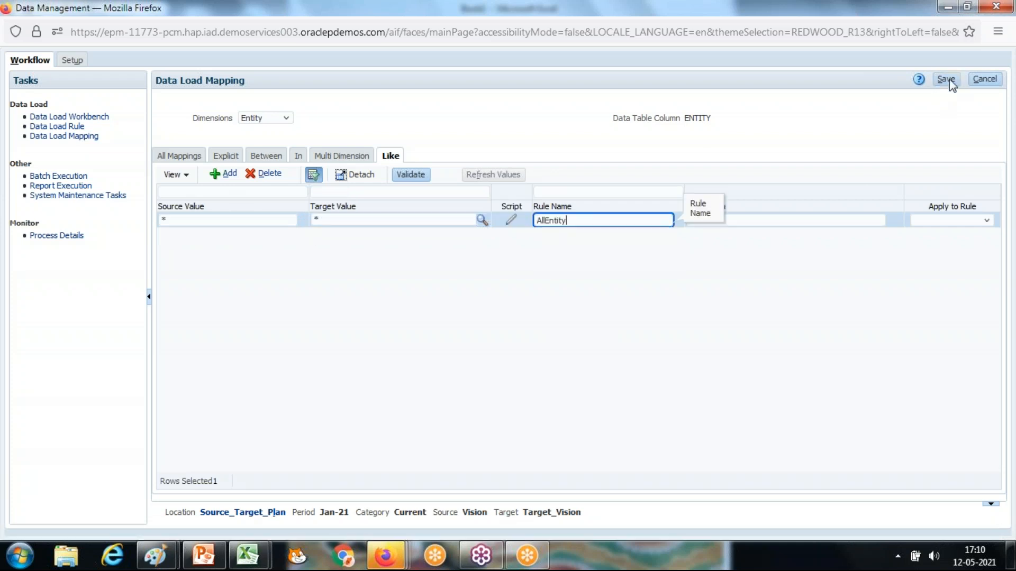
left_click(950, 83)
Add a Like mapping for the HSP_View dimension from * to BaseData with rule name BaseData, and save it.
left_click(264, 122)
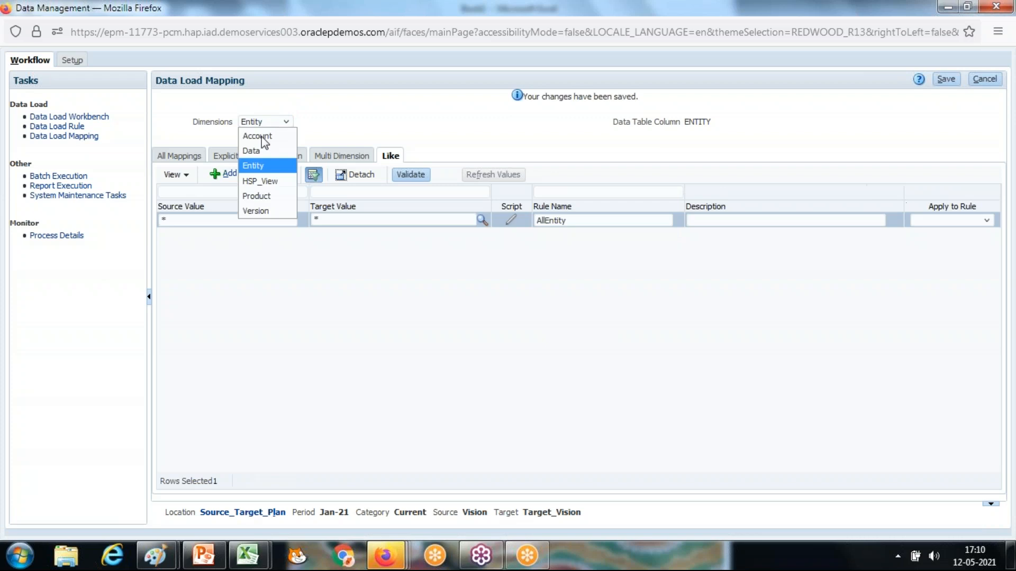
left_click(249, 181)
left_click(227, 174)
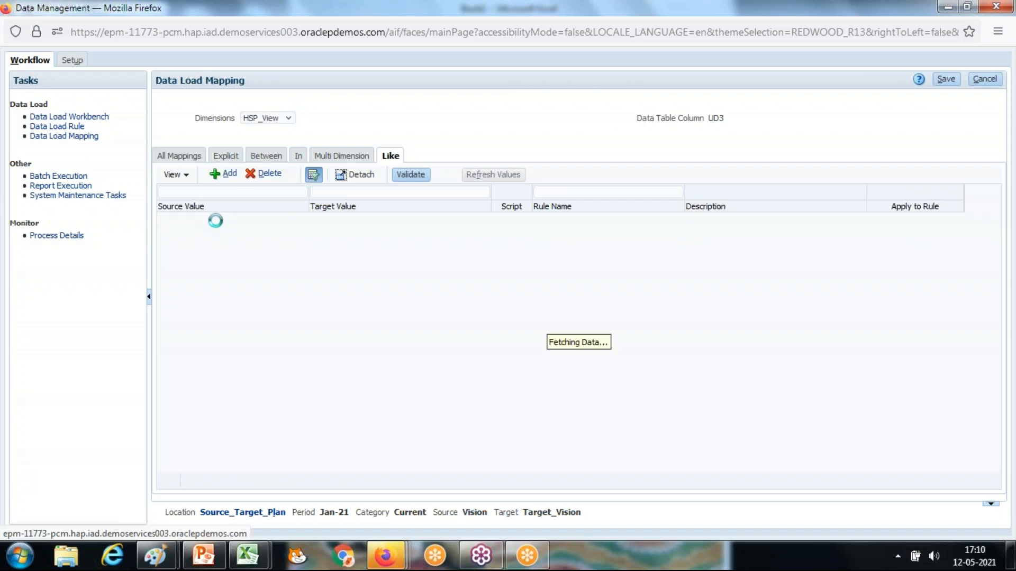
type("*")
key("Tab")
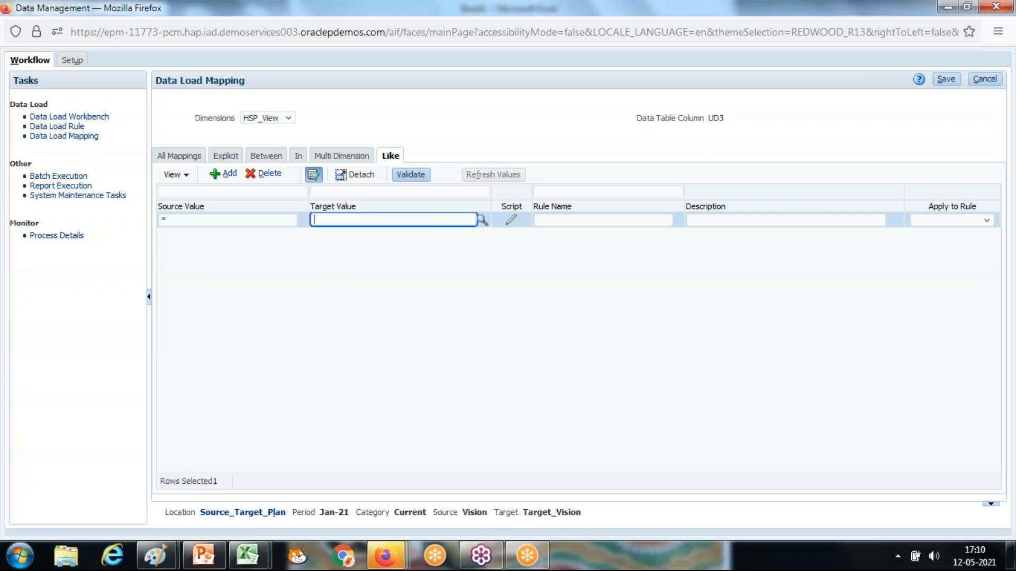
type("Base")
key("Down")
key("Return")
key("Tab")
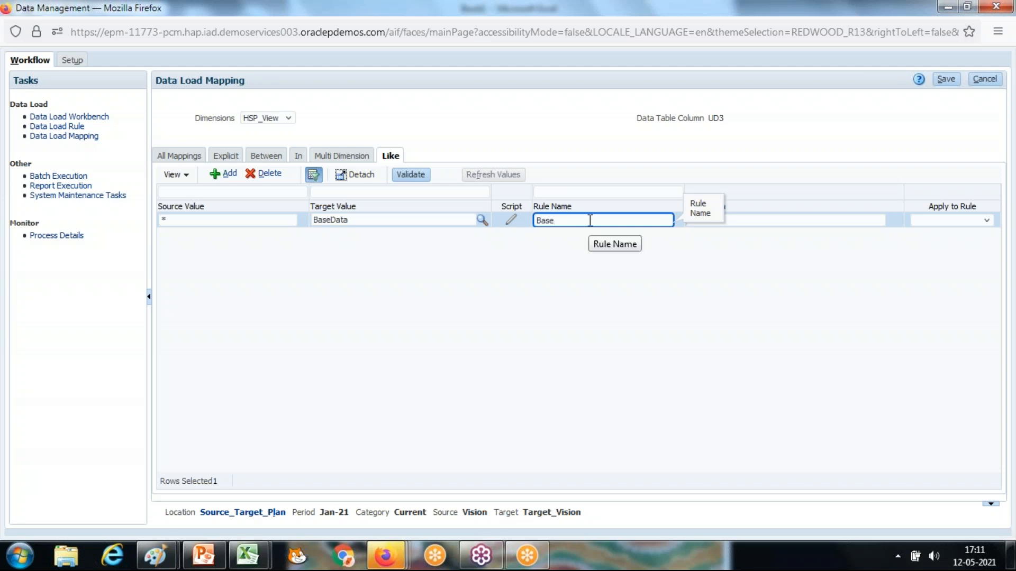
left_click(944, 79)
Add a Like mapping for the Product dimension from * to * with rule name AllProducts, and save it.
left_click(269, 123)
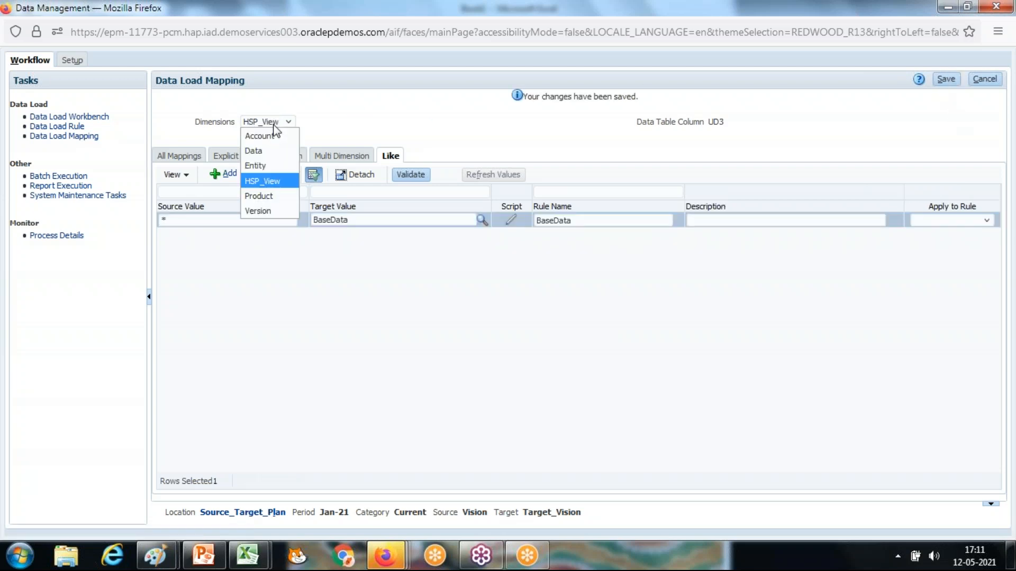
left_click(259, 196)
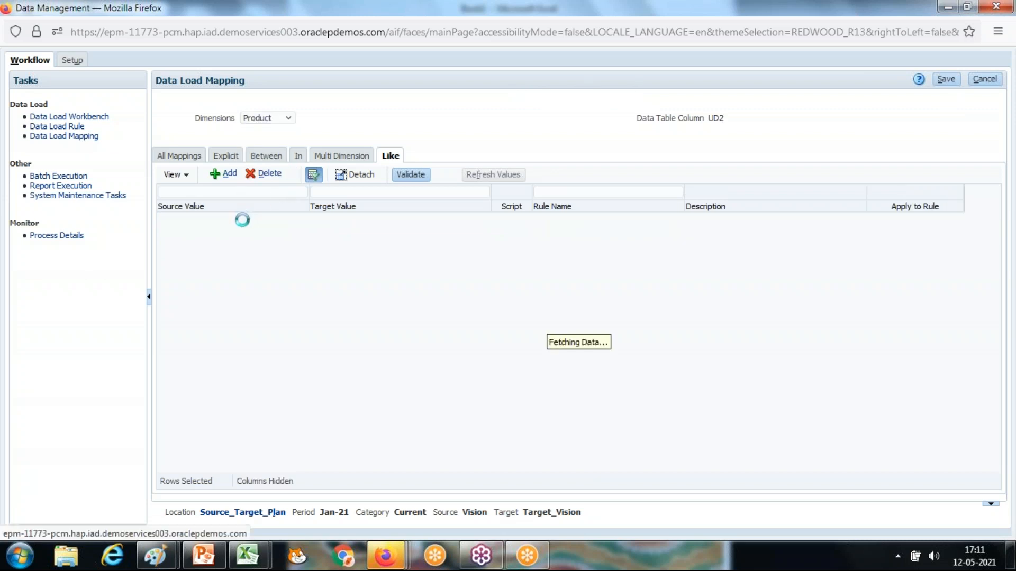
left_click(229, 173)
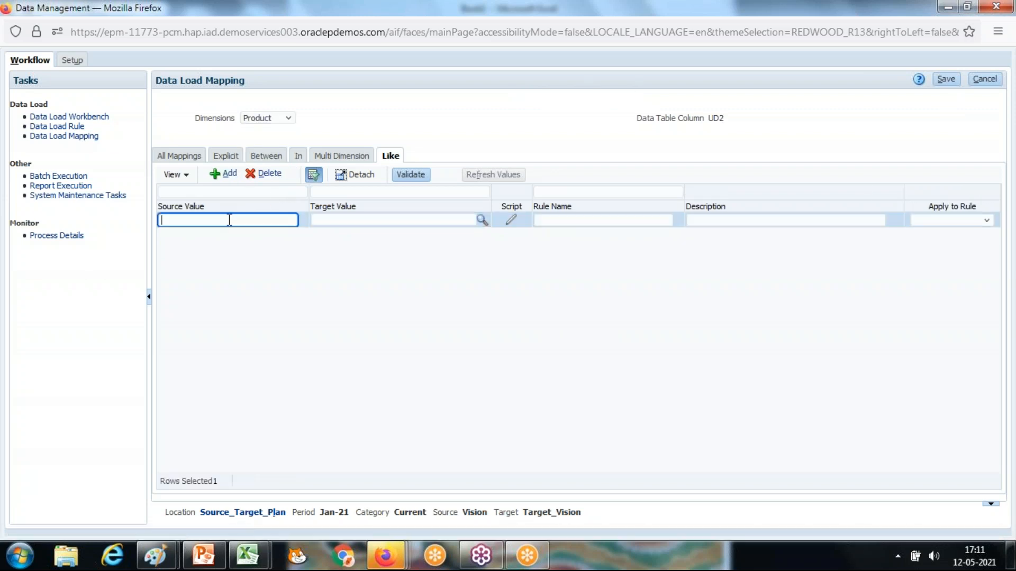
type("*")
key("Tab")
type("*")
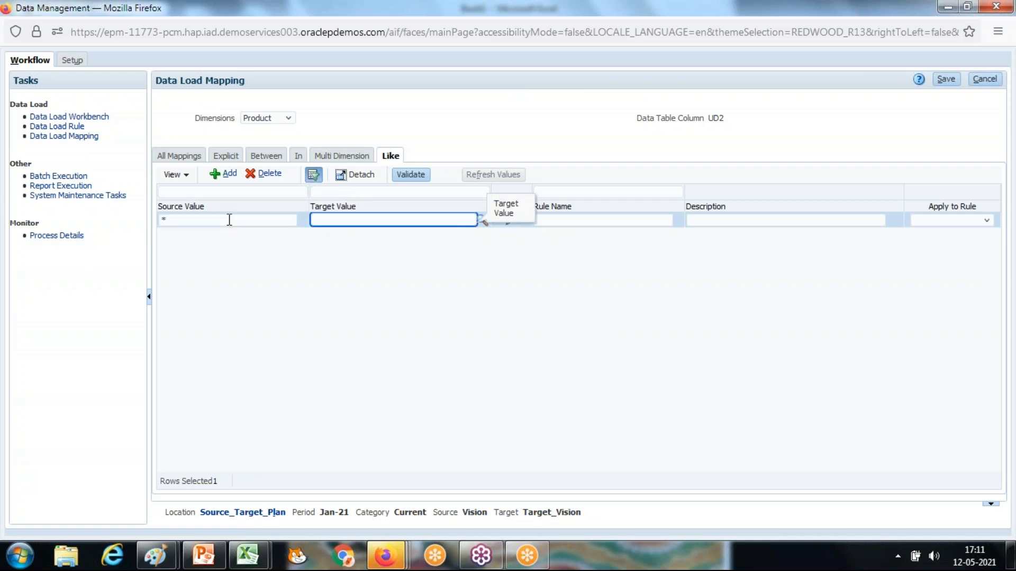
left_click(603, 219)
type("A")
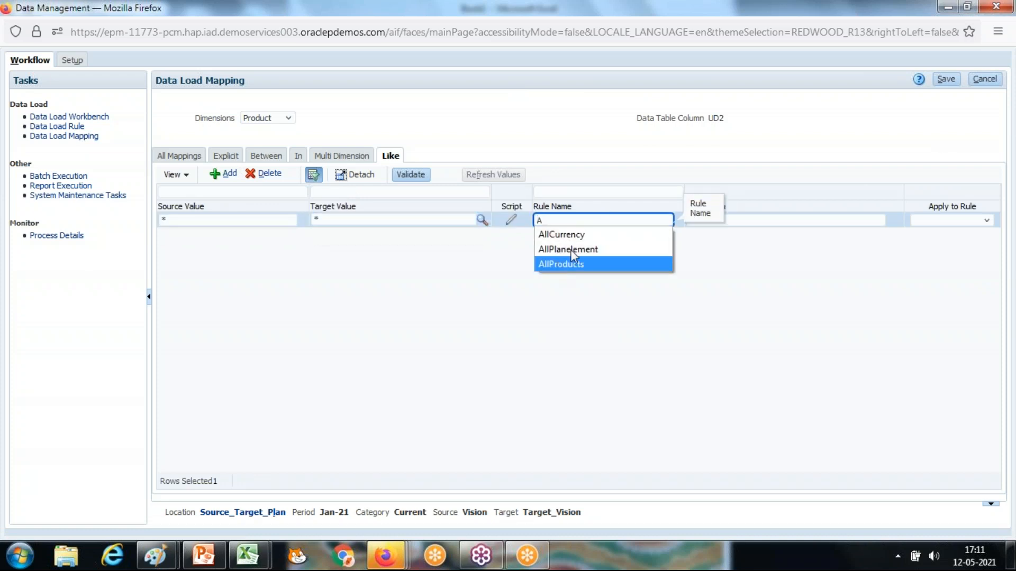
left_click(561, 264)
left_click(947, 80)
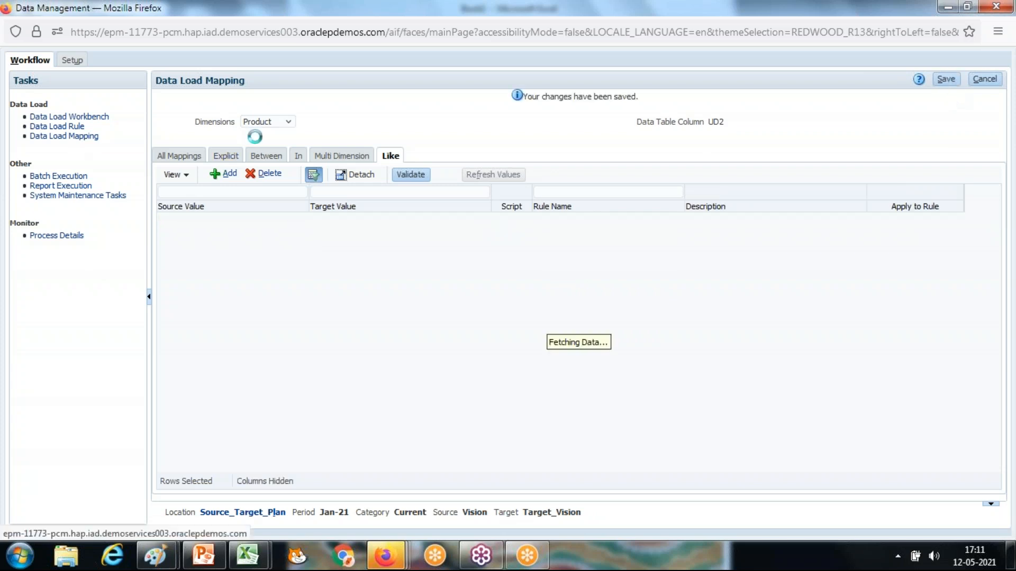
Add a Like mapping for the Version dimension from * to * with rule name AllVersion, and save it.
left_click(272, 120)
left_click(258, 211)
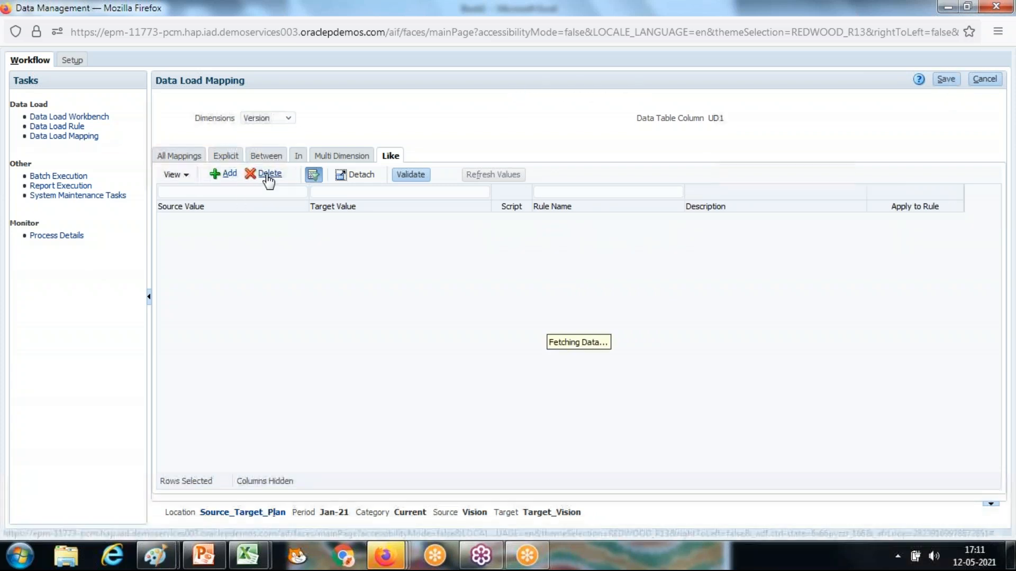
left_click(223, 173)
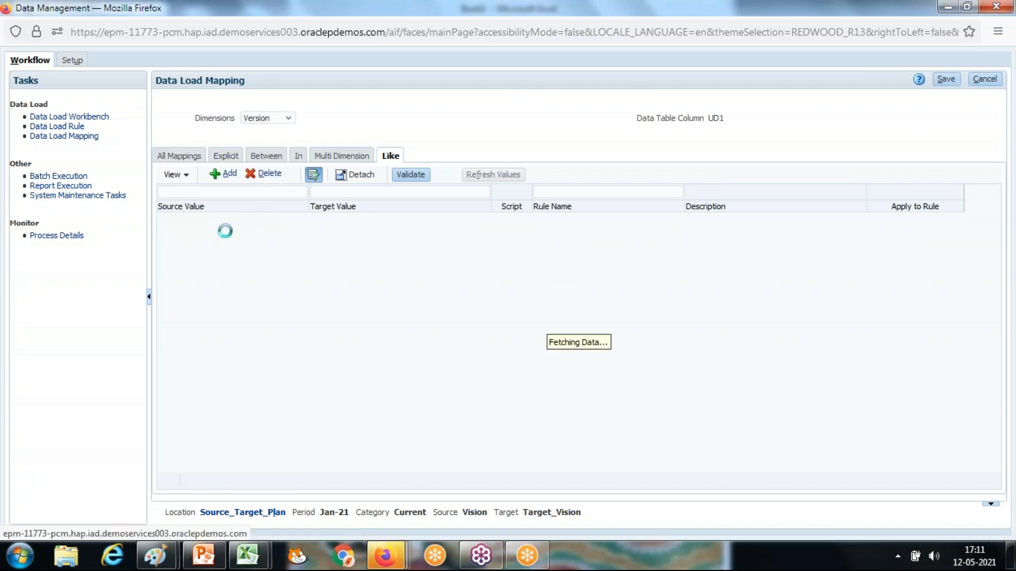
left_click(204, 226)
type("*")
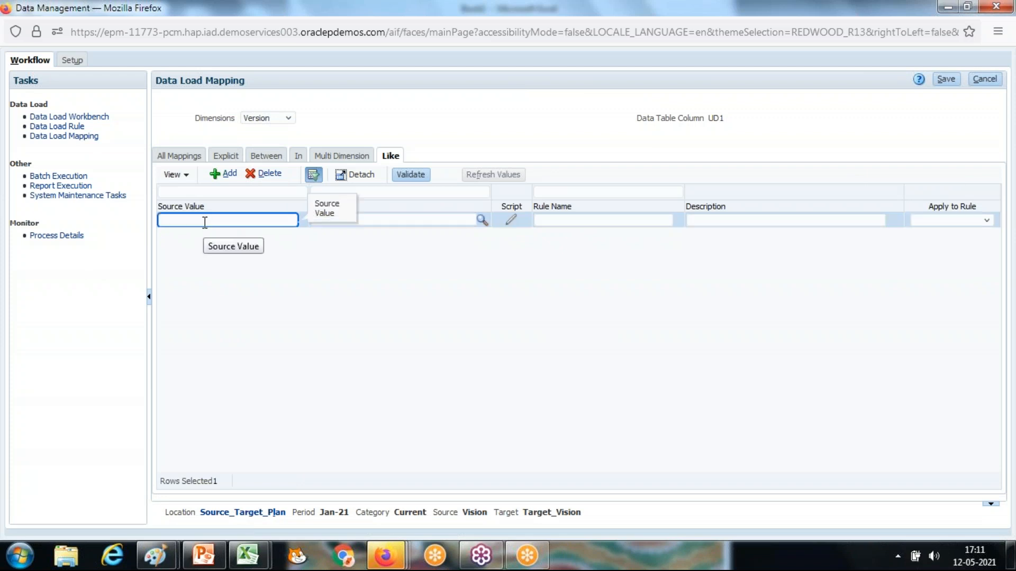
key("Tab")
type("*")
key("Tab")
left_click(564, 220)
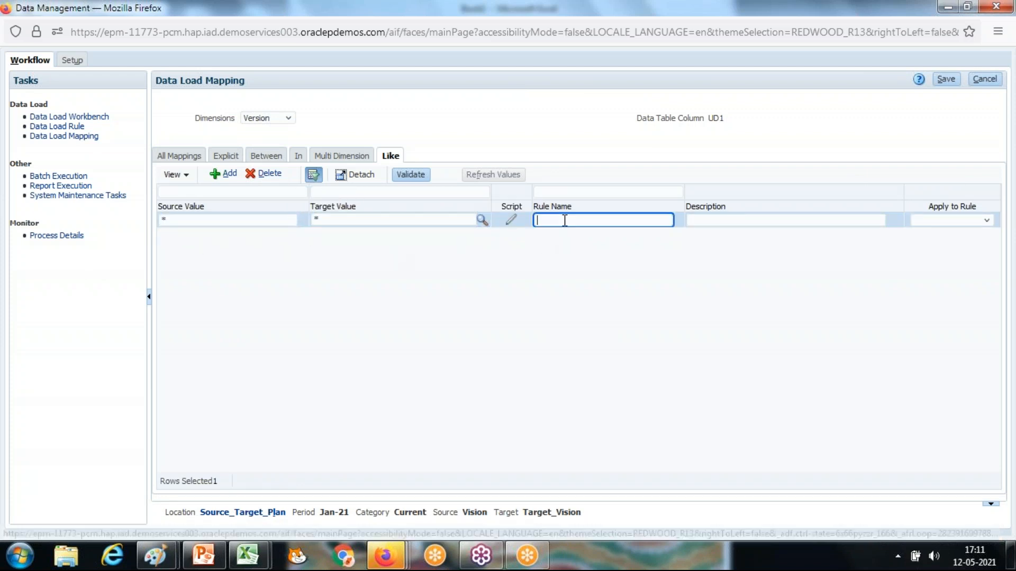
type("All")
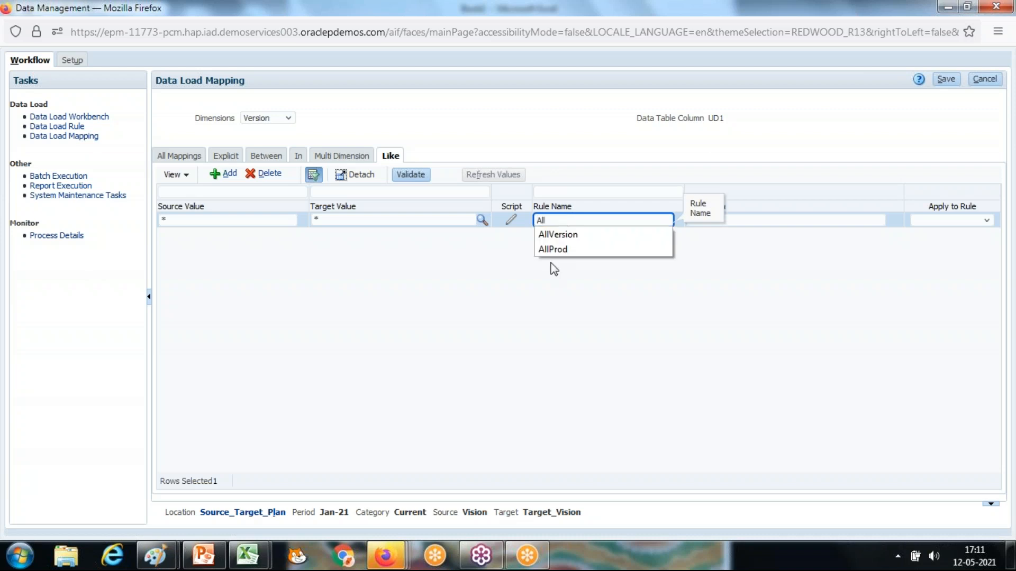
left_click(571, 236)
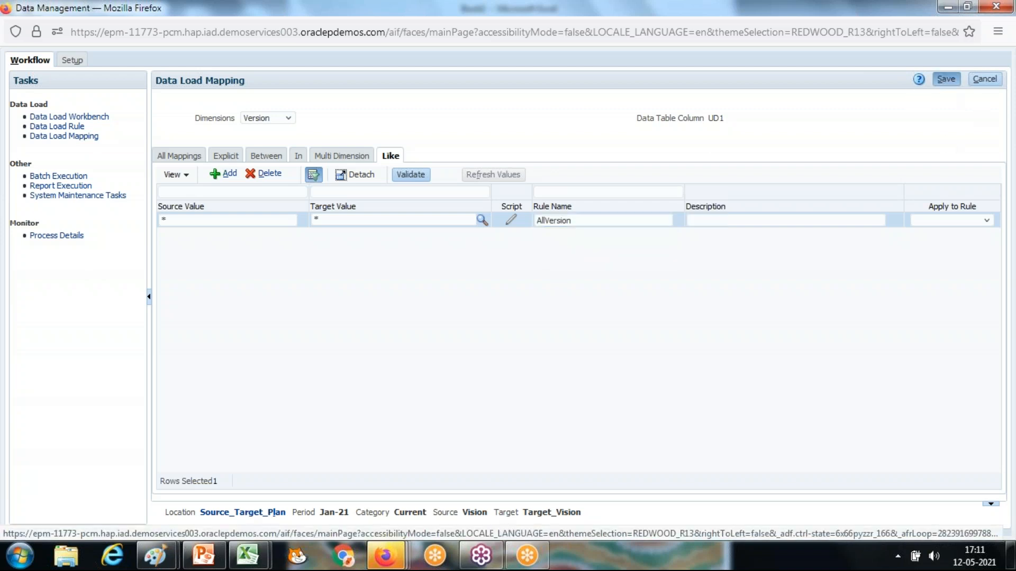
left_click(946, 78)
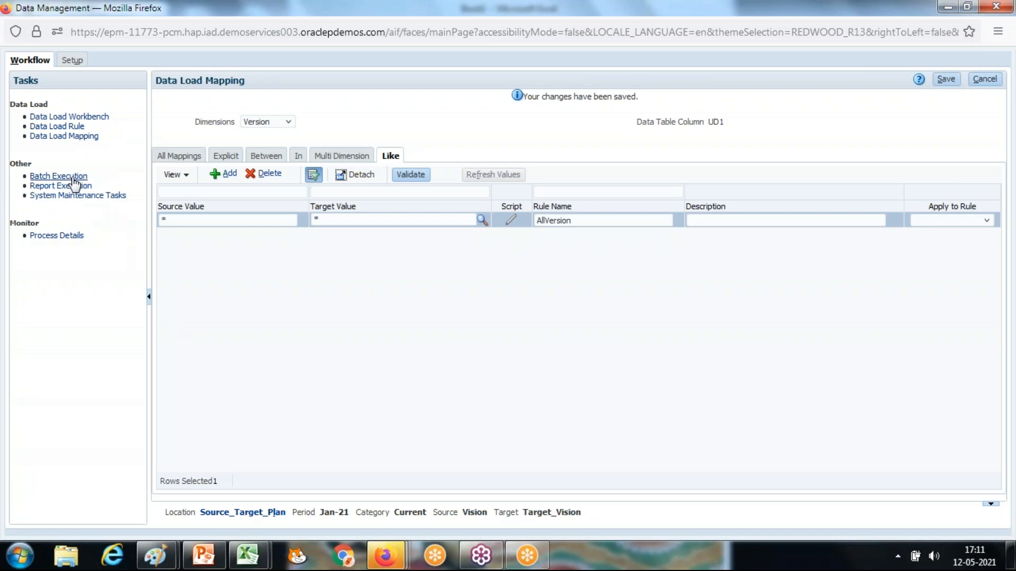
Create a data load rule named Source_Target_Plan with Plan1 as the source plan type, and save it.
left_click(57, 126)
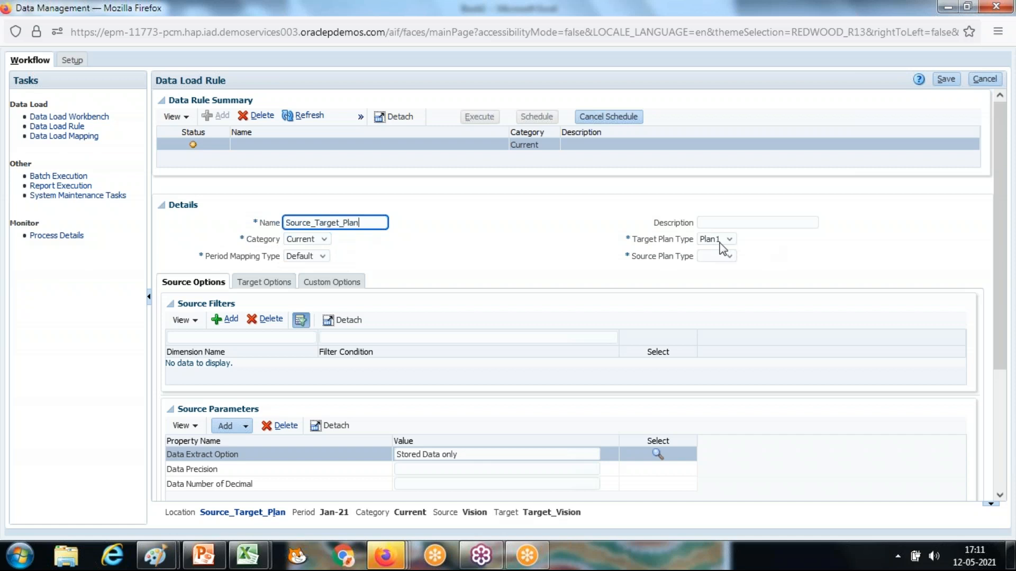
left_click(723, 258)
left_click(716, 286)
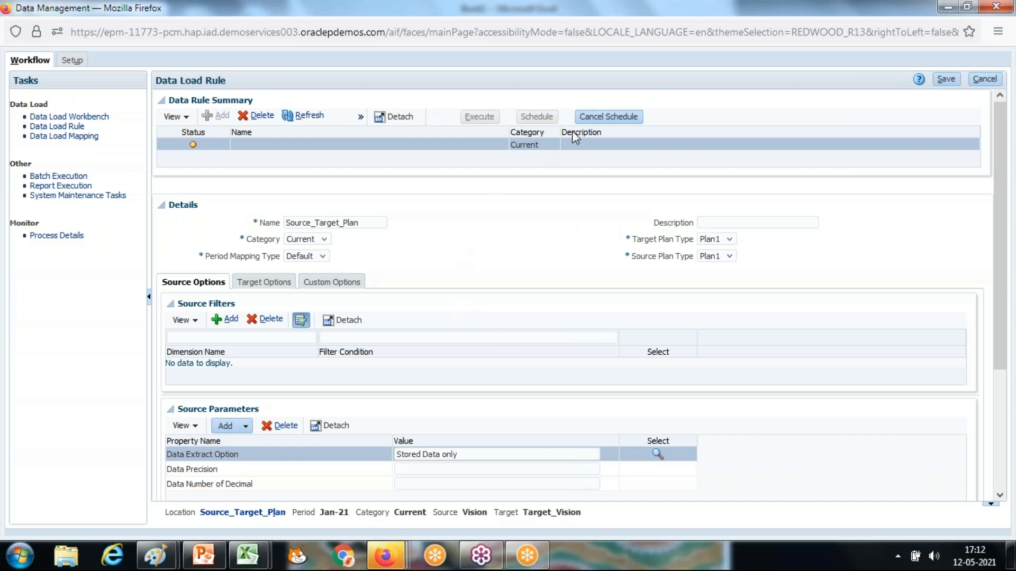
left_click(946, 81)
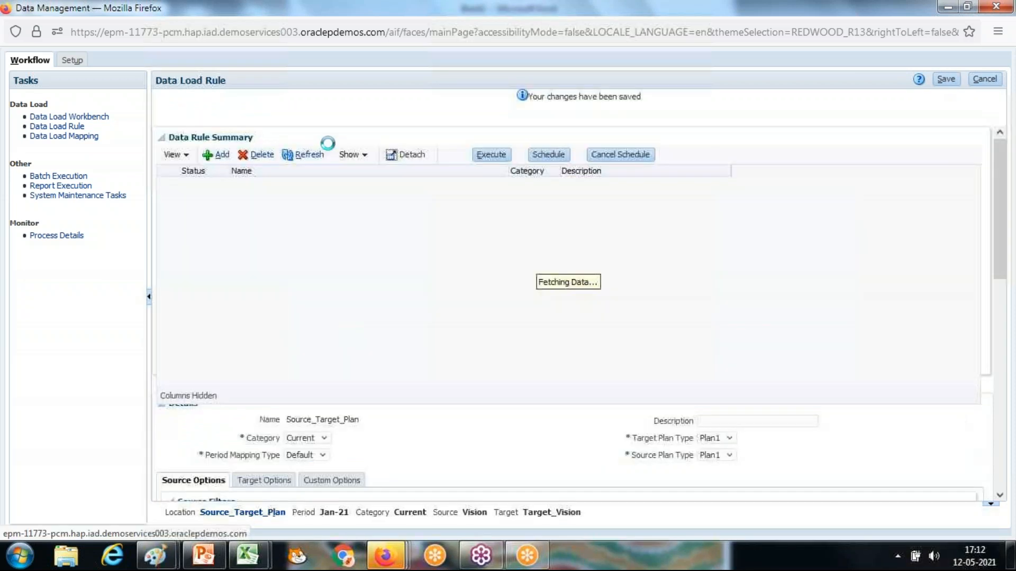
Switch to Book1 in Excel and refresh the ad hoc grid on the Source sheet.
mouse_move(248, 556)
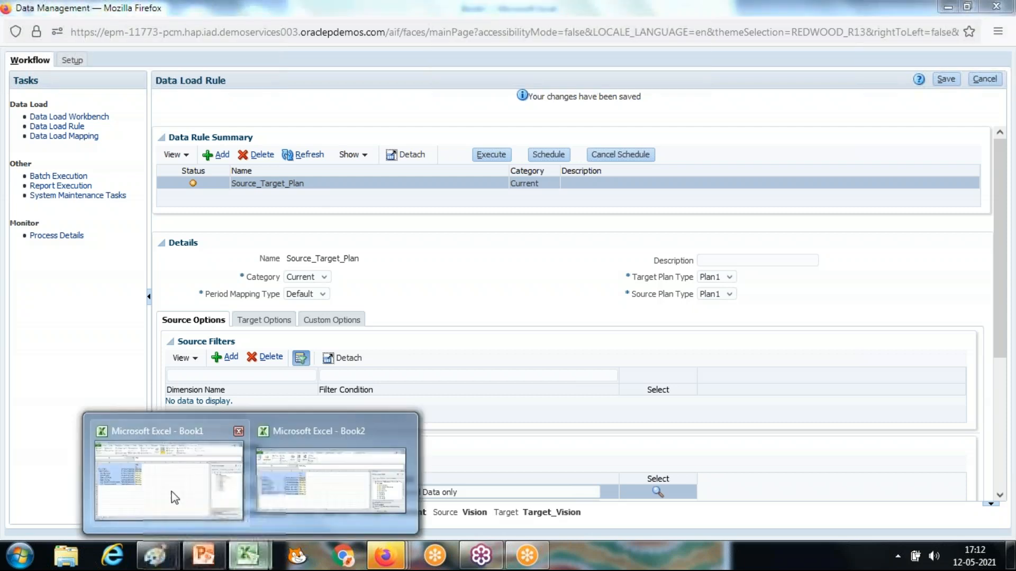
left_click(170, 494)
left_click(425, 56)
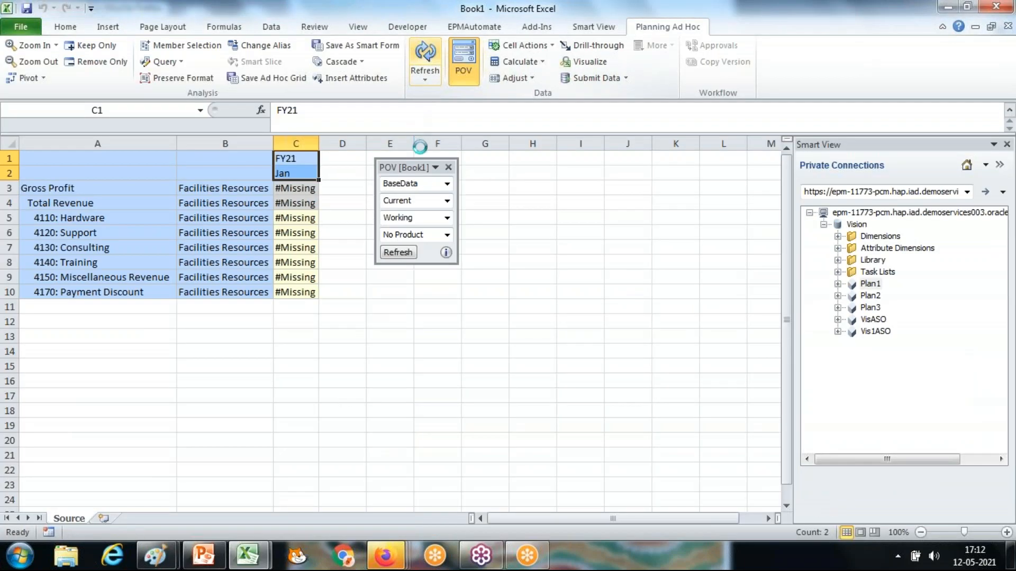
Bring up Book2 with the Target grid, refresh it and move its window lower to uncover Book1.
mouse_move(248, 555)
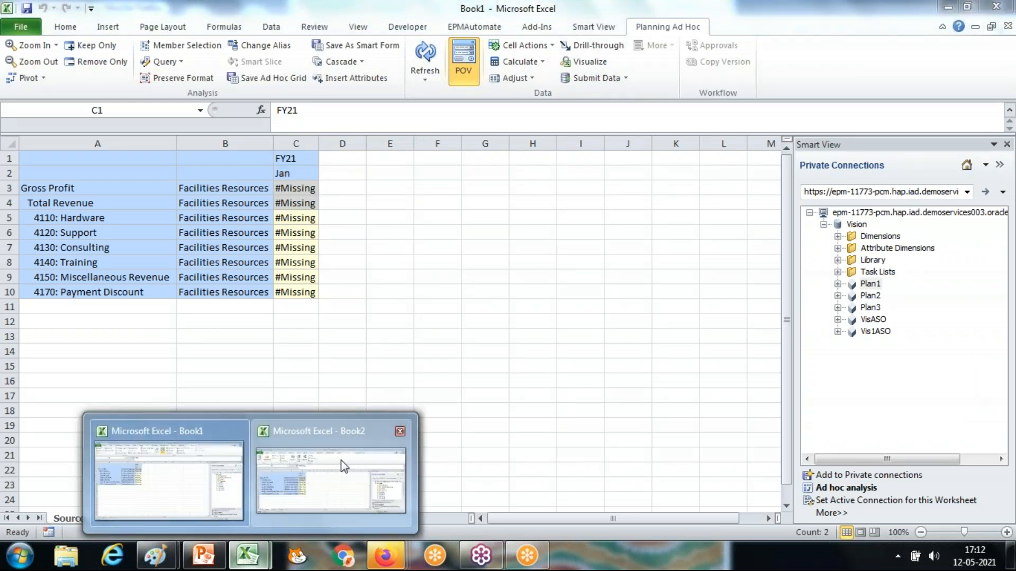
left_click(340, 465)
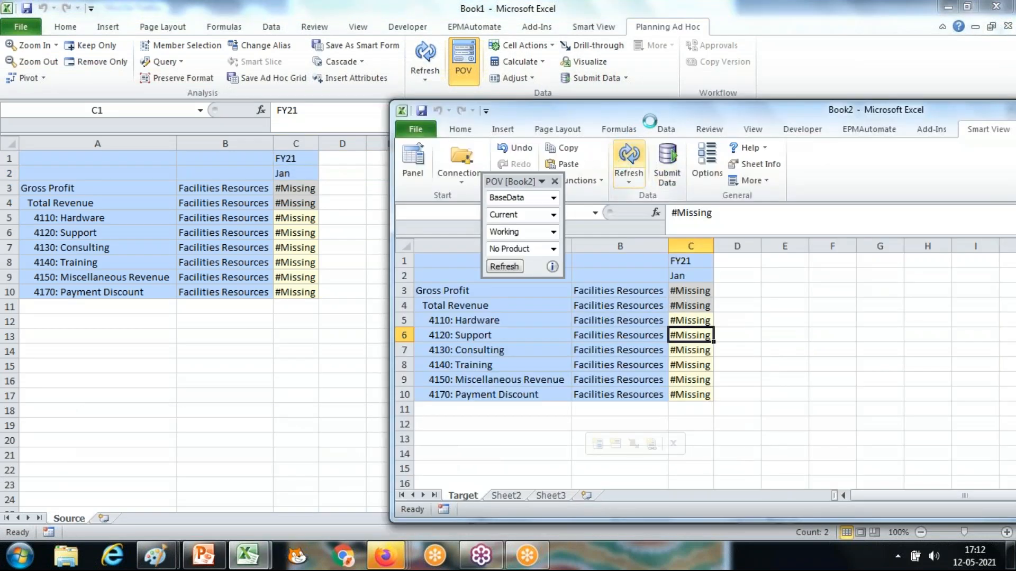
left_click_drag(664, 120, 683, 294)
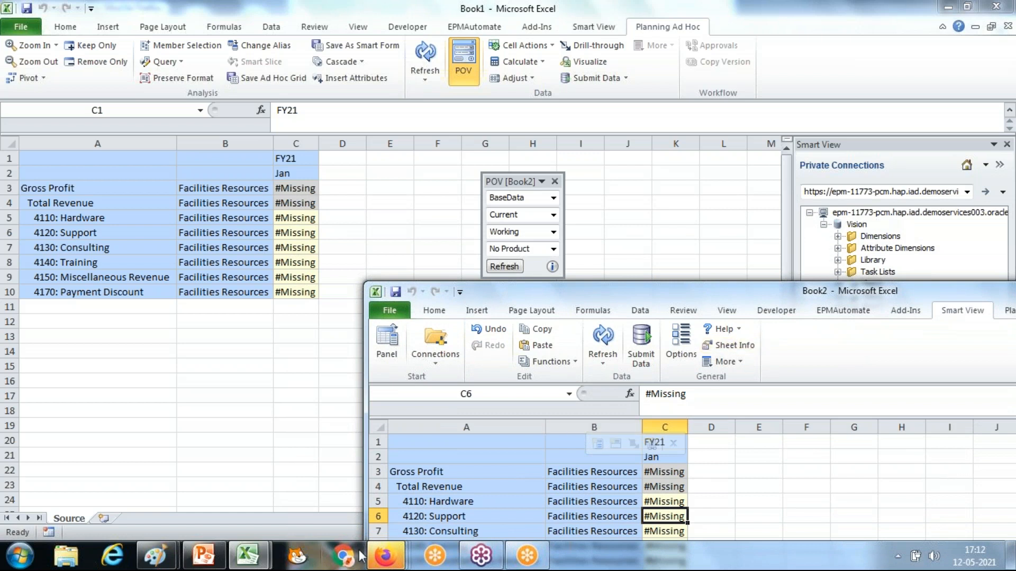
Check the web address of the other Planning instance in Firefox and return to Excel.
mouse_move(385, 556)
left_click(277, 502)
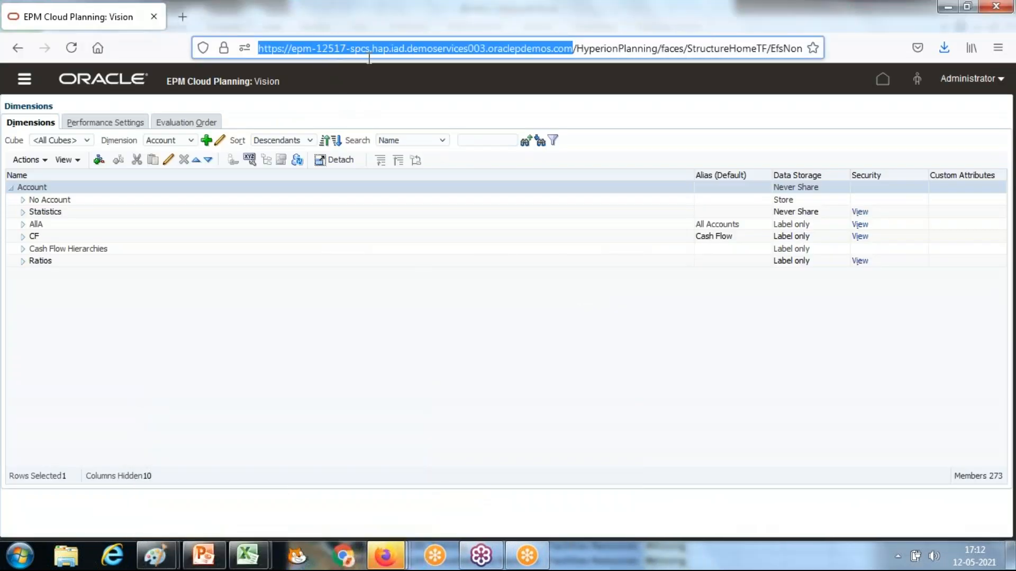
key("alt+Tab")
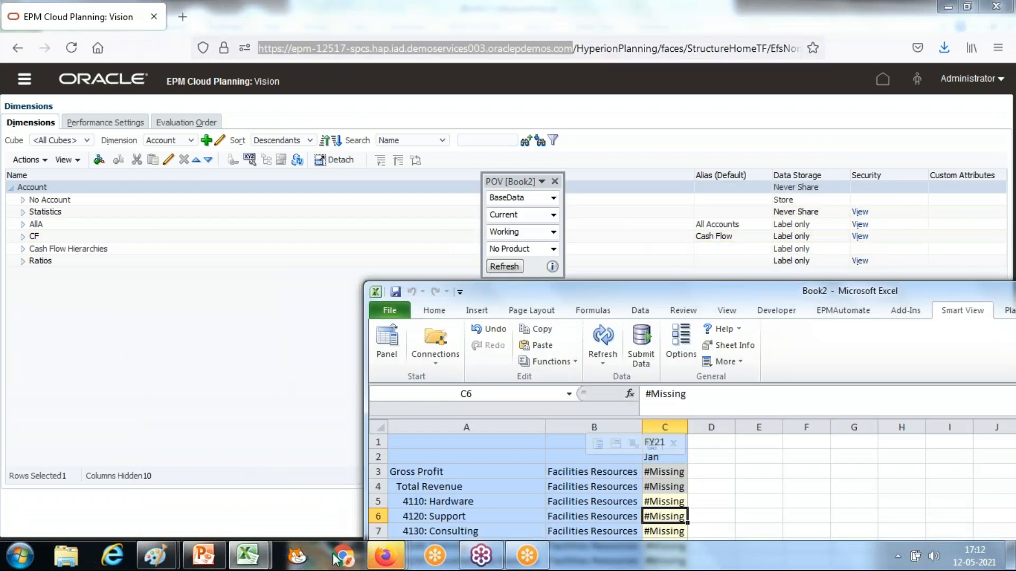
In Book1, connect Smart View to the epm-12517-spcs server and start ad hoc analysis on Vision's Plan1 cube.
mouse_move(248, 555)
left_click(277, 480)
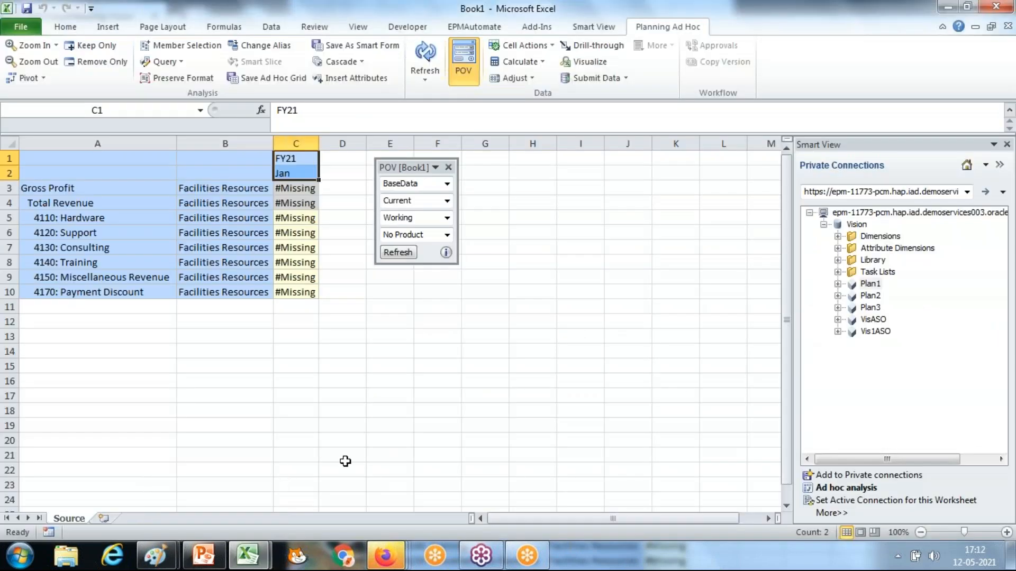
left_click(967, 191)
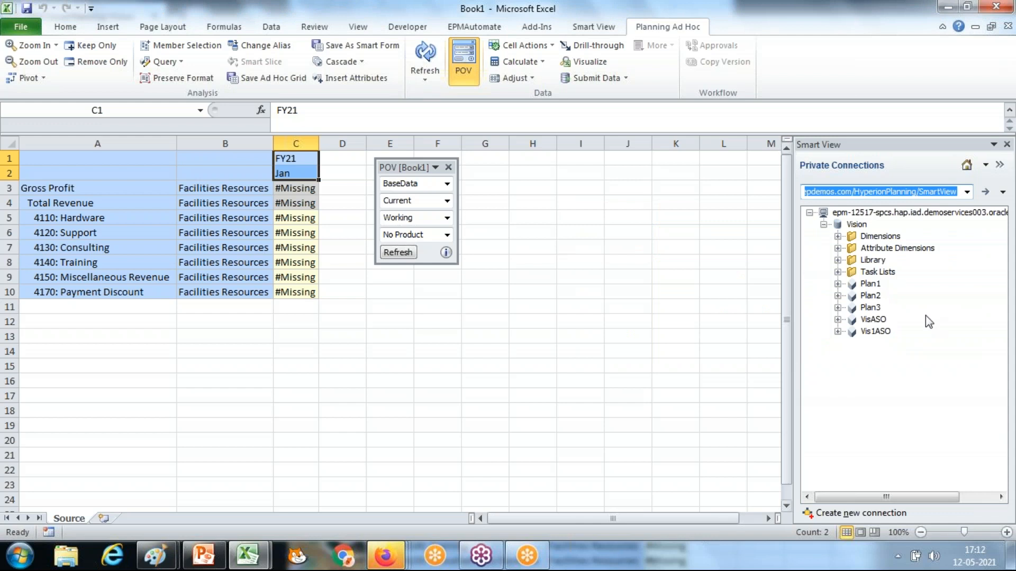
right_click(872, 296)
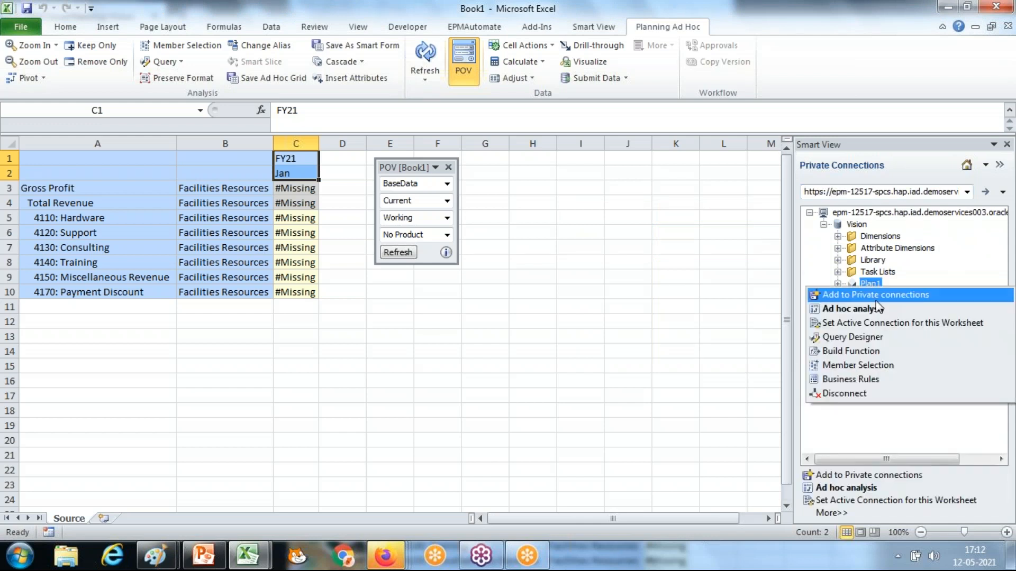
left_click(874, 307)
left_click(462, 262)
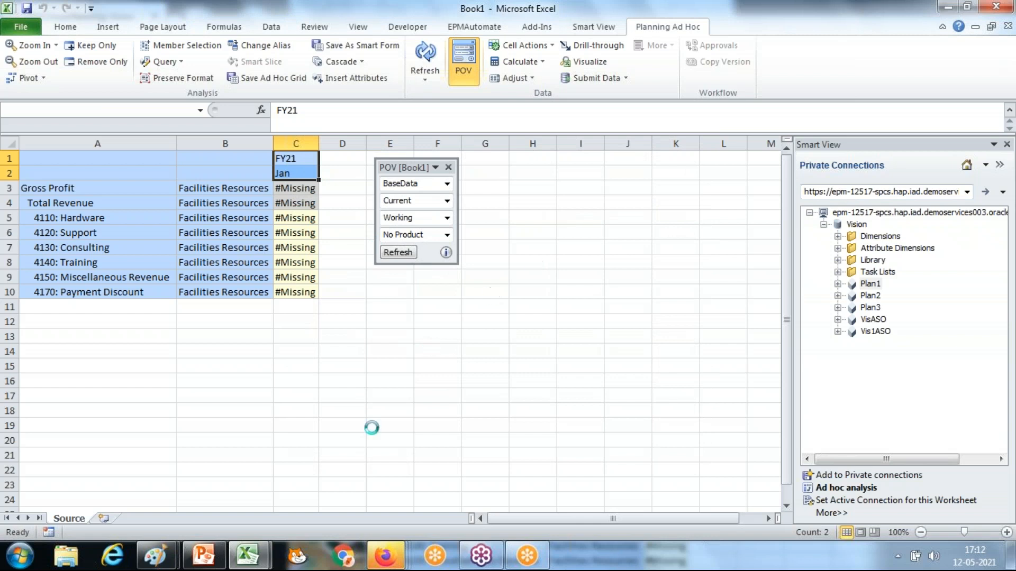
Bring up Book2, connect Smart View to the epm-11773-pcm server and start ad hoc analysis on Vision's Plan1 cube.
left_click(254, 565)
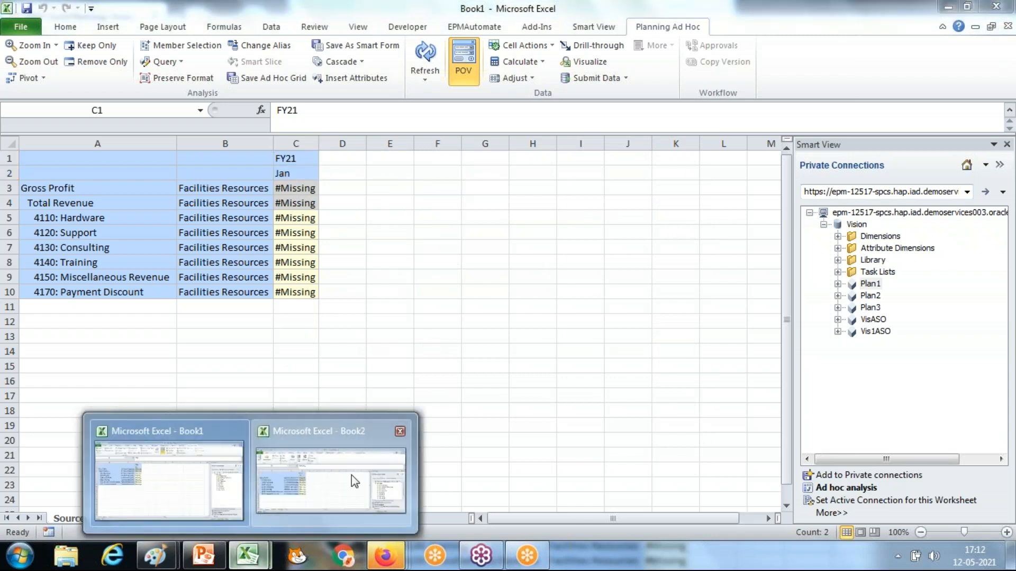
left_click(356, 480)
left_click_drag(836, 296, 519, 153)
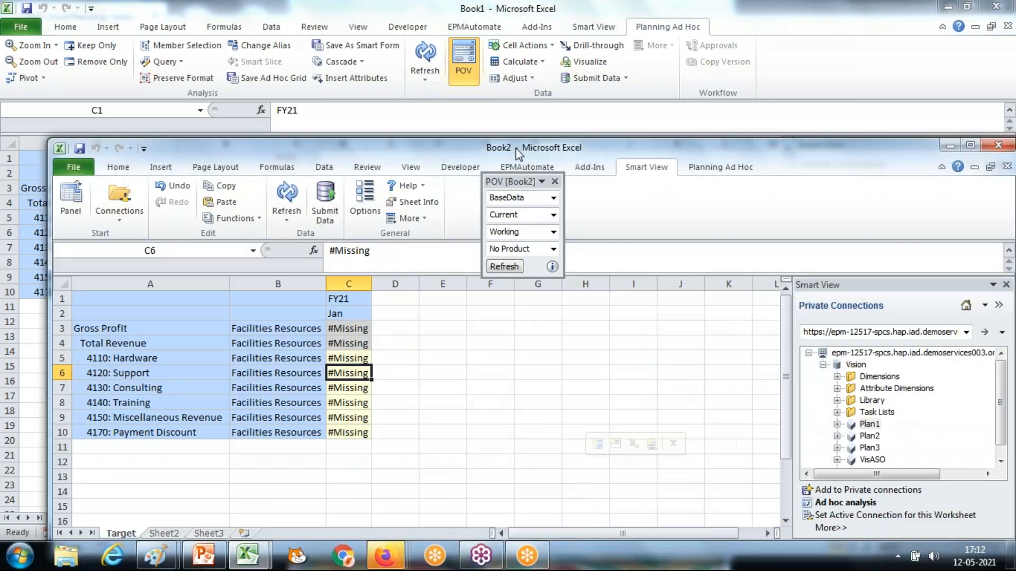
left_click(966, 331)
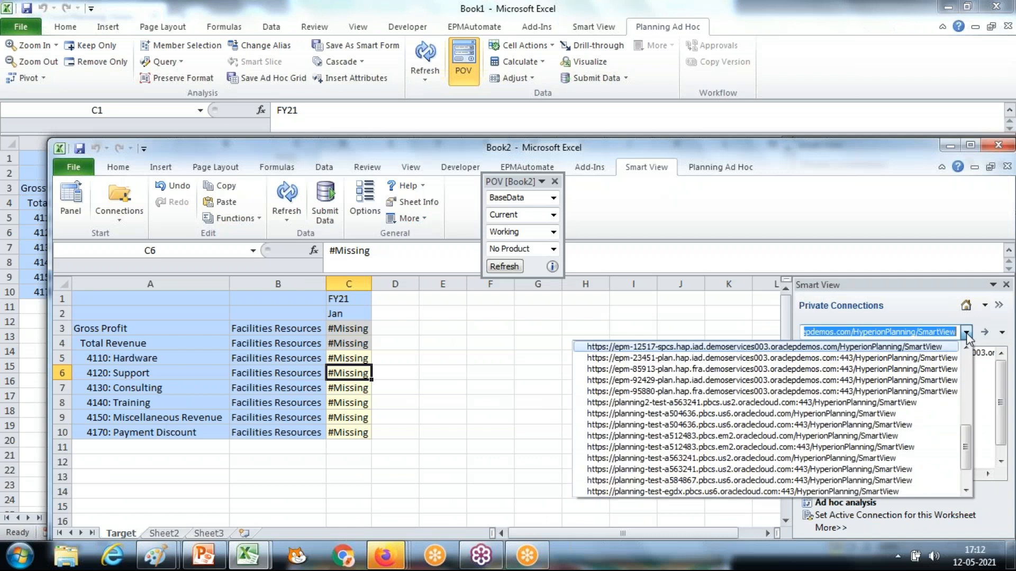
scroll(966, 434, "up", 1)
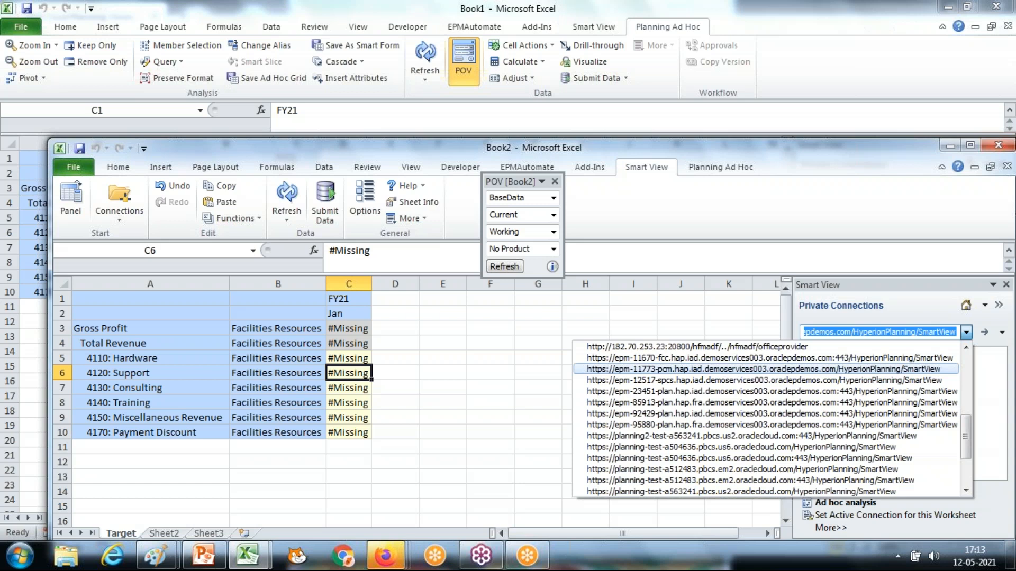
left_click(762, 368)
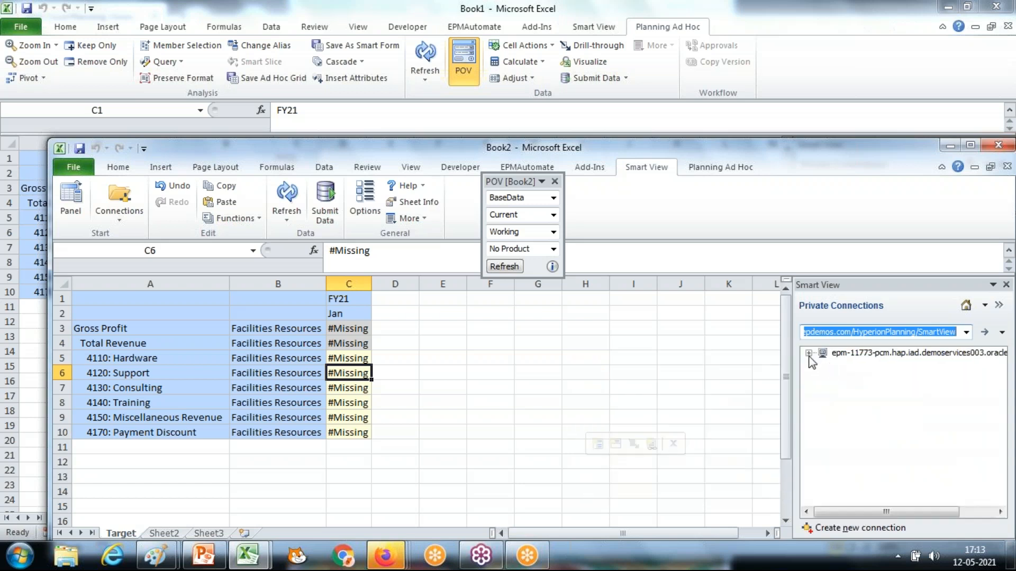
left_click(823, 365)
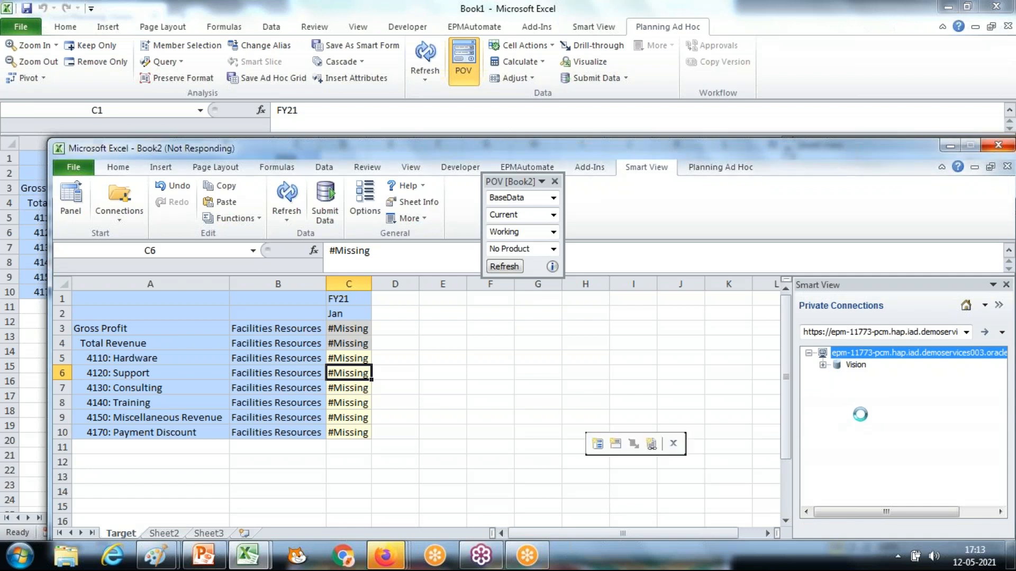
right_click(868, 424)
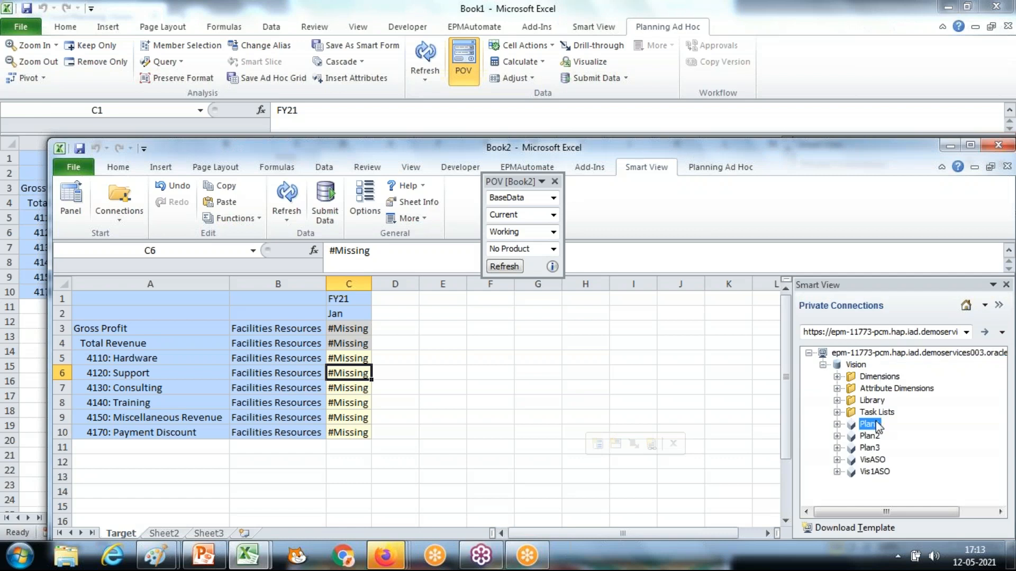
left_click(889, 428)
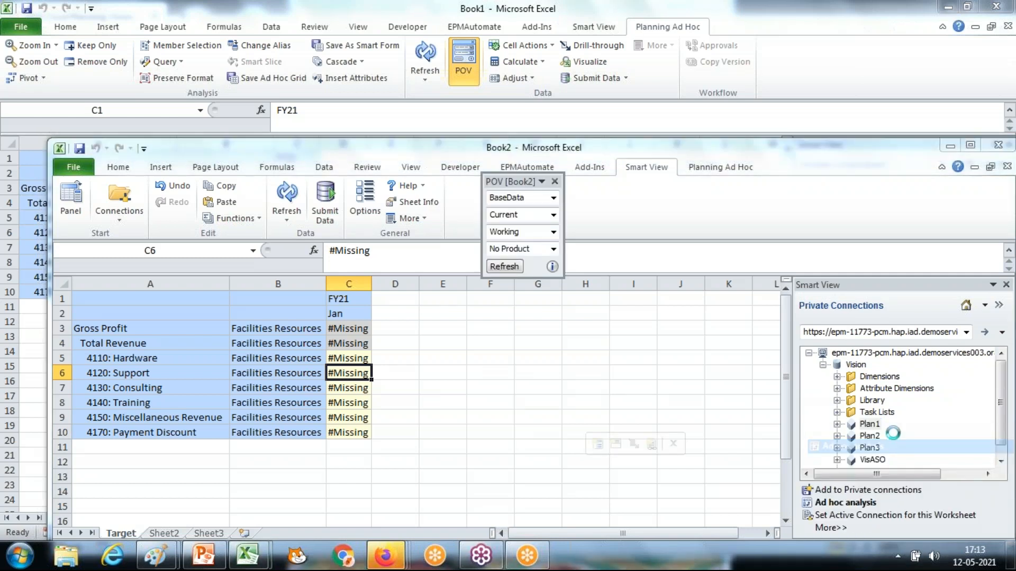
left_click(609, 382)
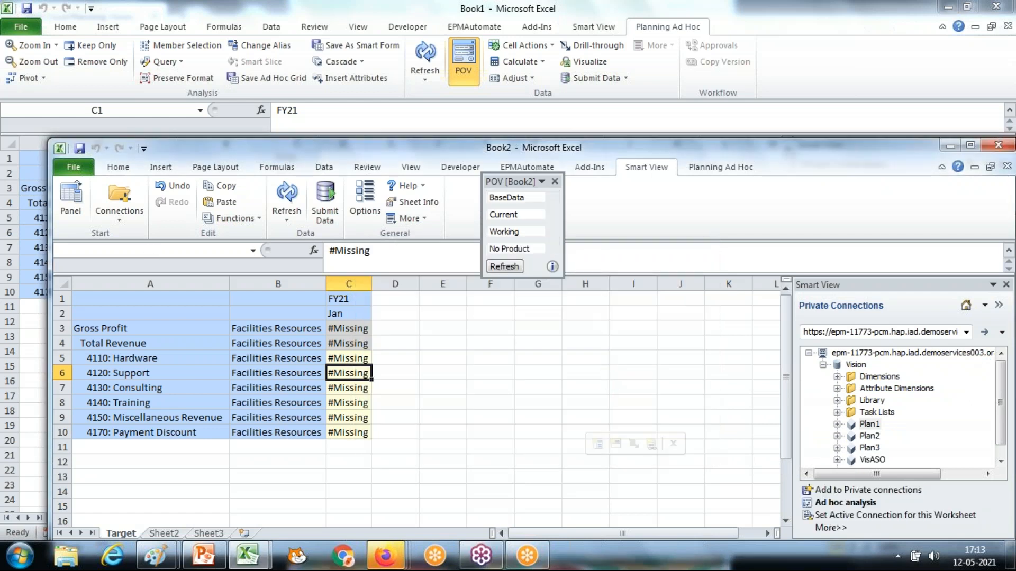
In Book1's Source grid, fill the Jan FY21 cells for accounts 4110 to 4170 with 101 through 106 and submit the data.
left_click_drag(412, 154, 734, 149)
left_click(298, 219)
left_click(297, 219)
type("101")
key("Return")
type("120")
key("Return")
left_click_drag(300, 218, 316, 236)
left_click(304, 233)
type("102")
key("Return")
left_click(300, 226)
left_click_drag(300, 226, 309, 301)
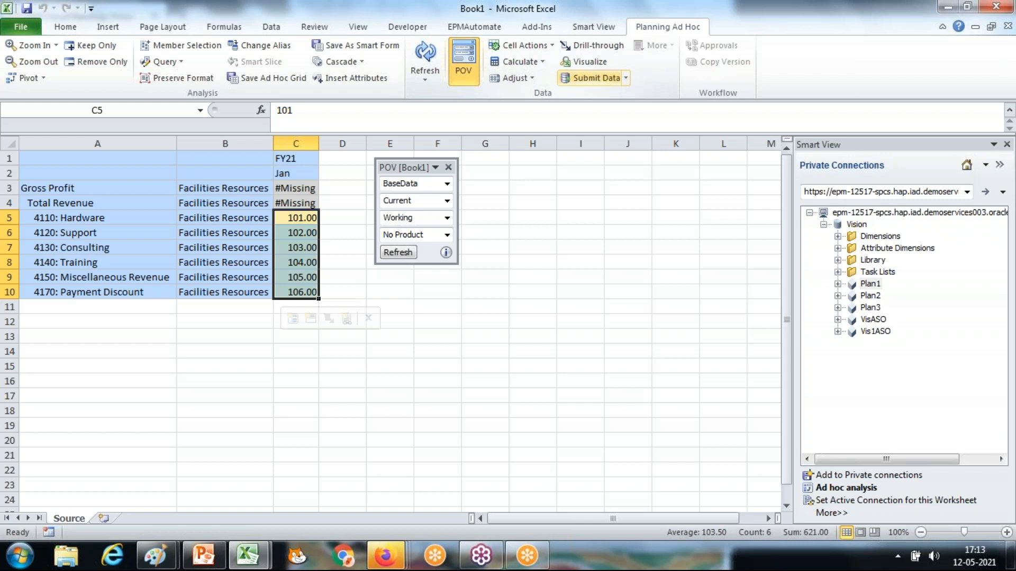
left_click(593, 78)
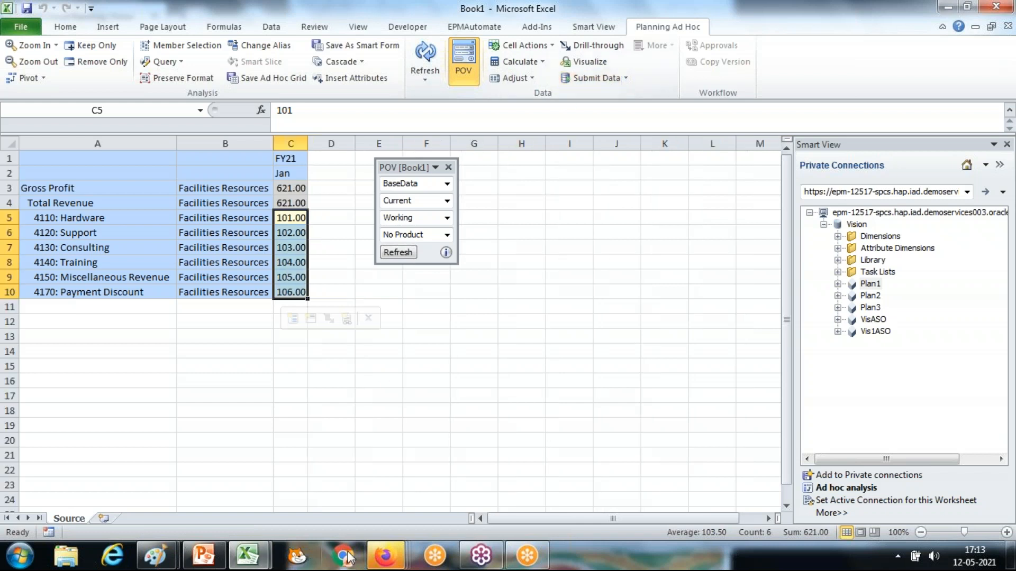
In Data Management, execute the Source_Target_Plan rule for Jan-21 with Import from Source and Export to Target, and check its process details.
mouse_move(376, 559)
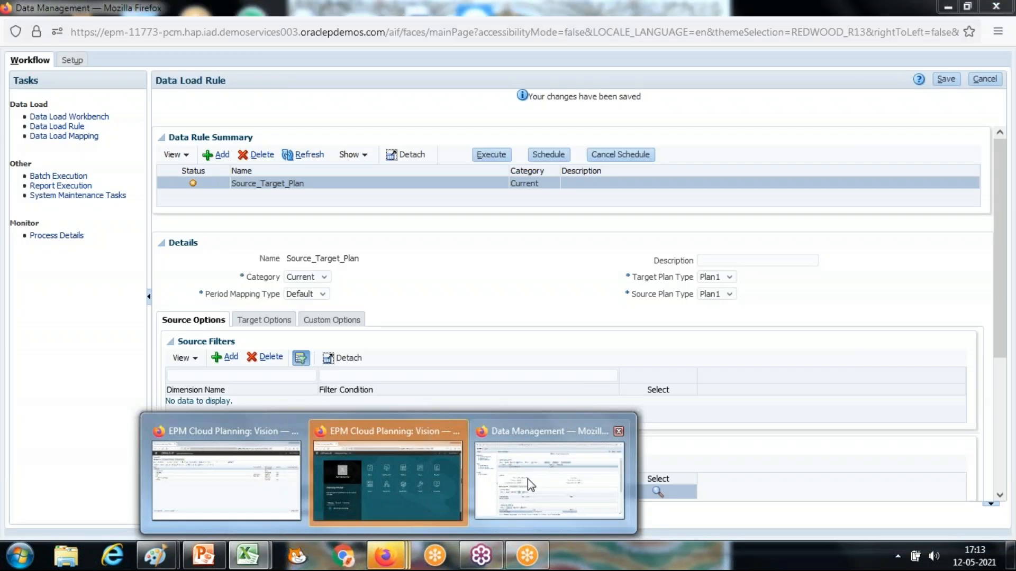
left_click(528, 478)
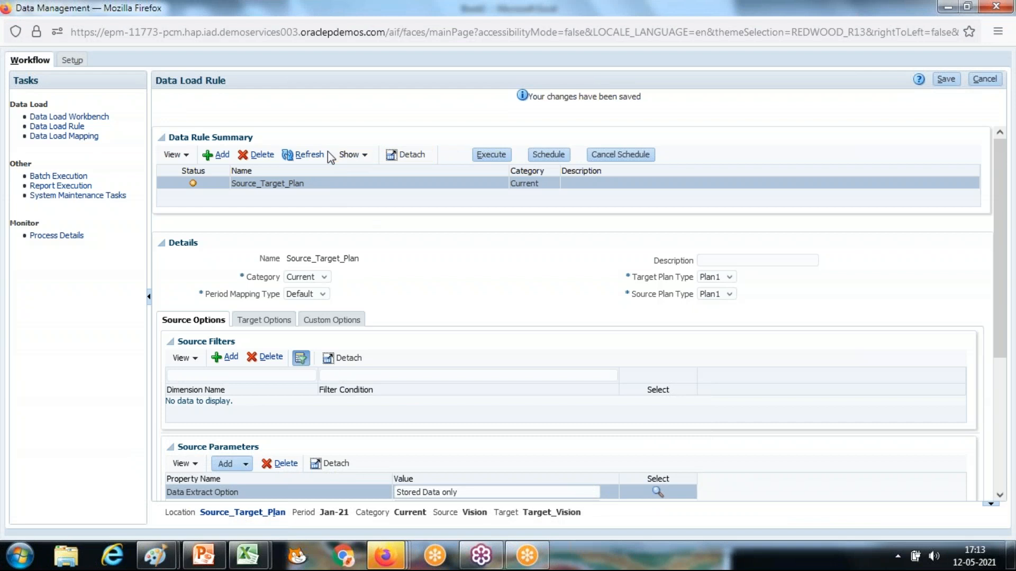
left_click(309, 155)
left_click(491, 119)
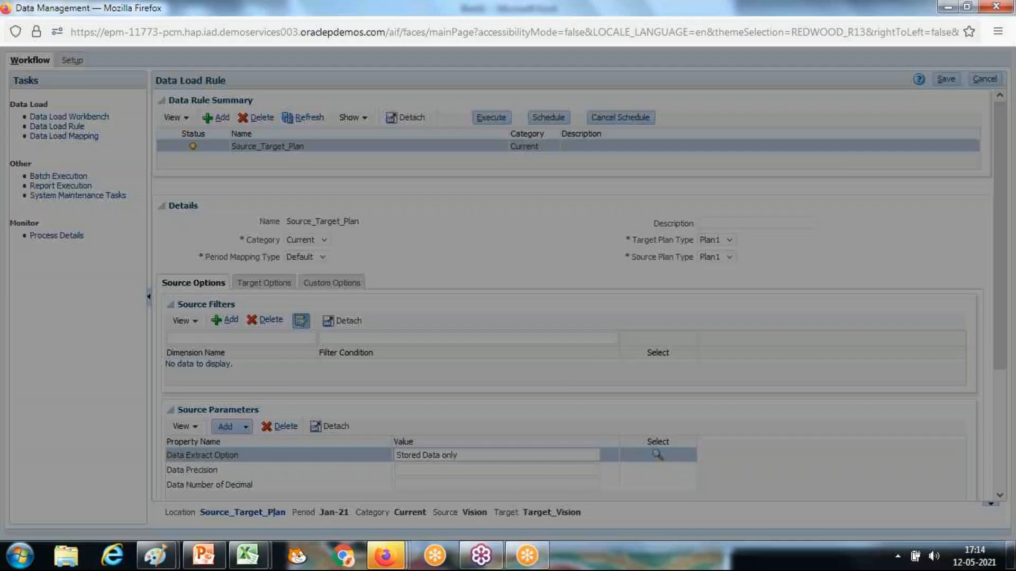
left_click(517, 193)
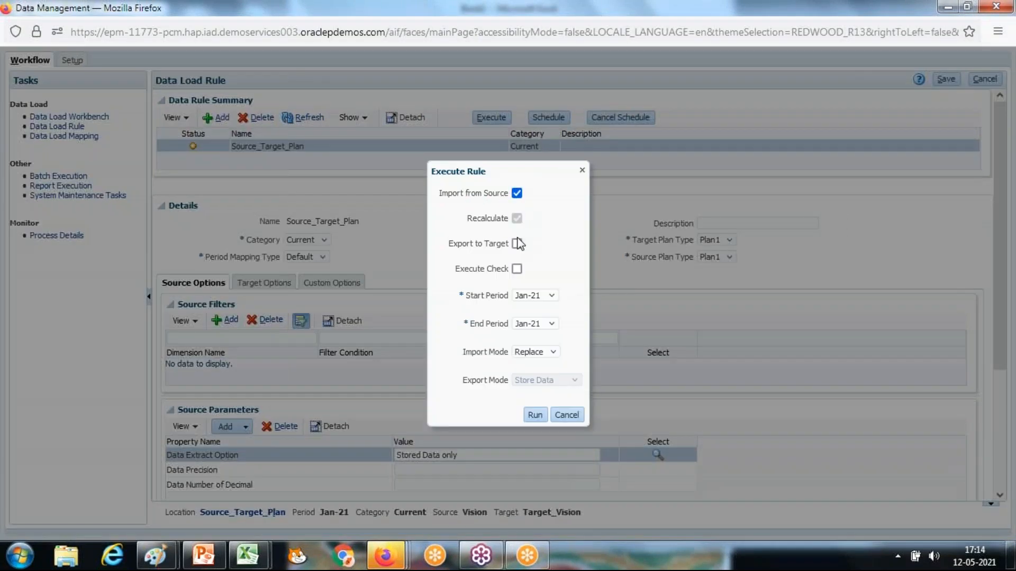
left_click(517, 244)
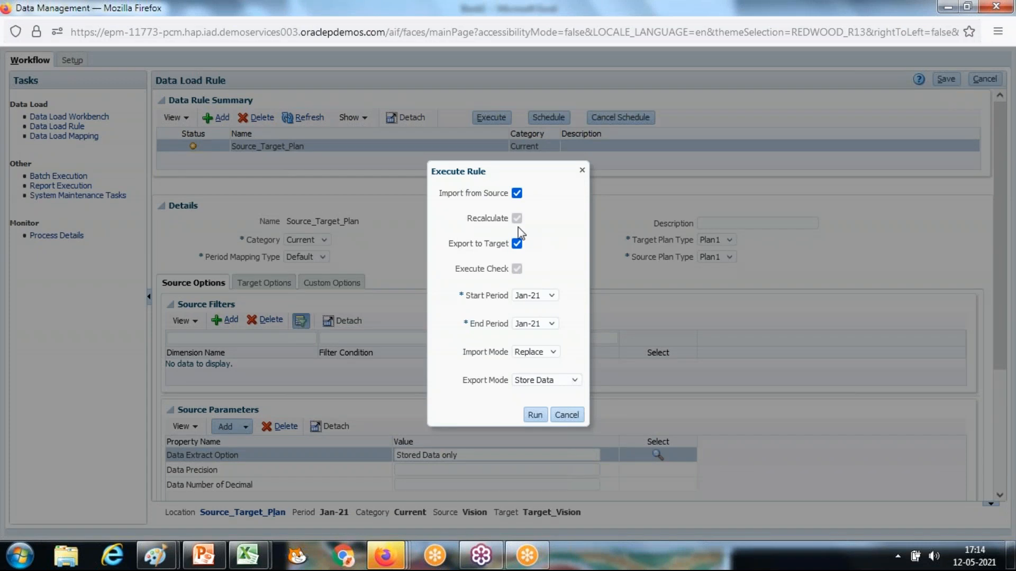
left_click(535, 415)
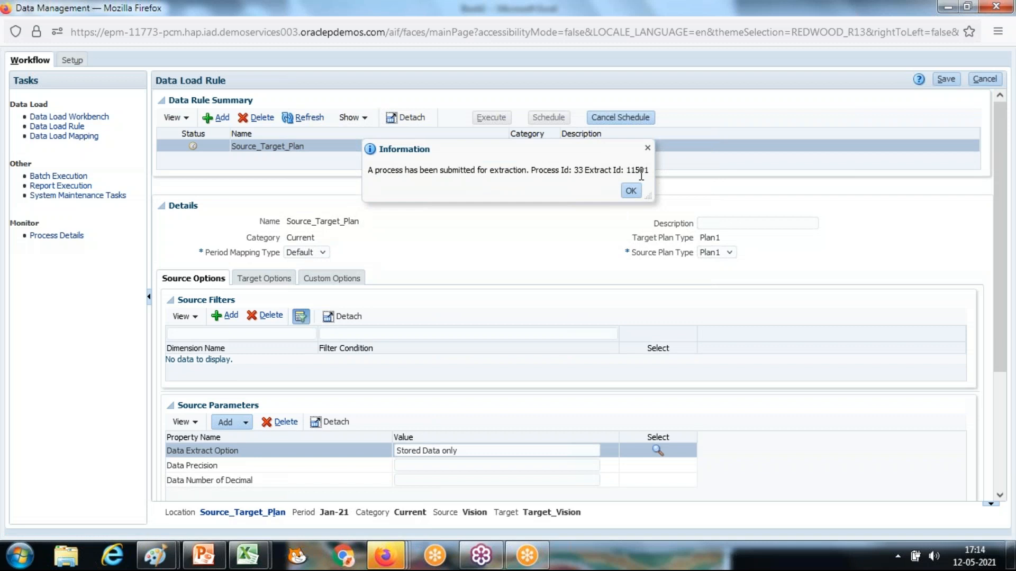
left_click(631, 191)
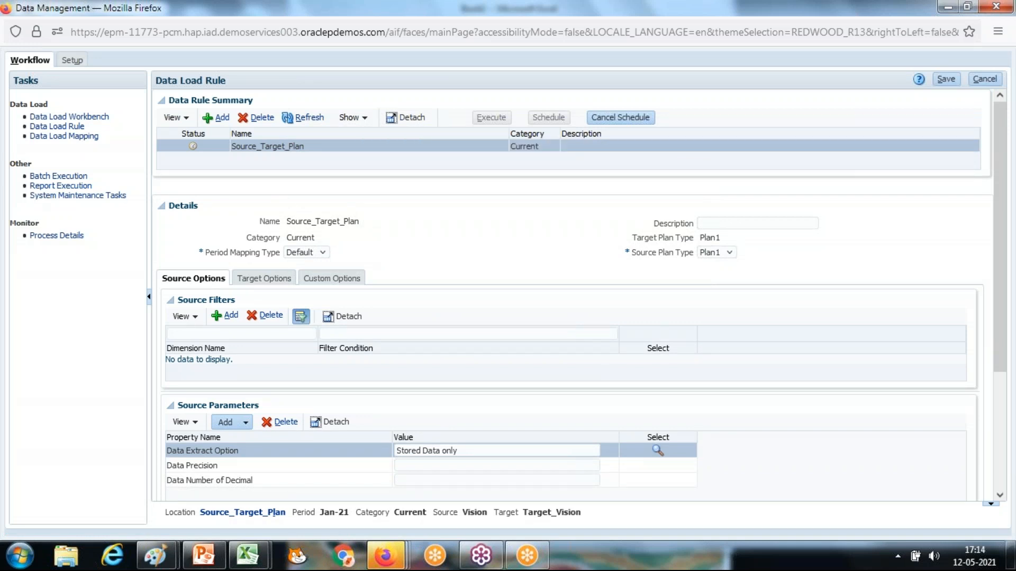
left_click(57, 236)
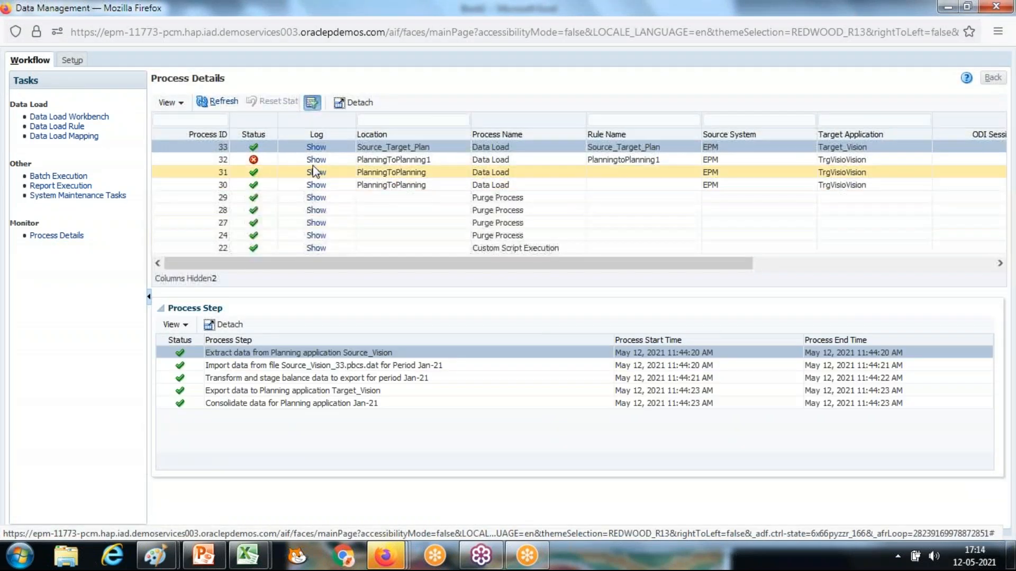
left_click(64, 127)
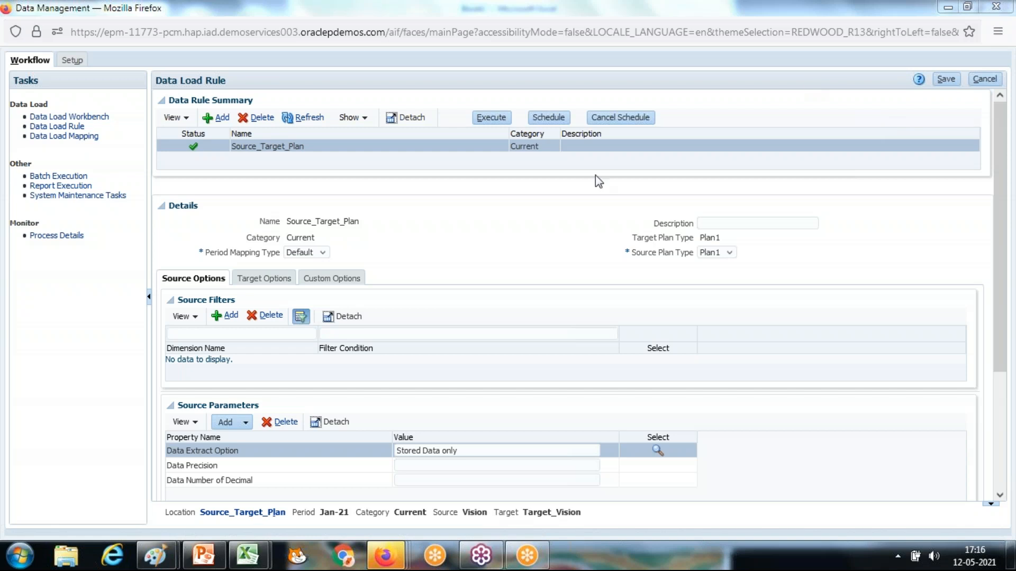
Switch to Book2 in Excel and refresh the Target ad hoc grid.
mouse_move(269, 565)
left_click(317, 525)
left_click(620, 183)
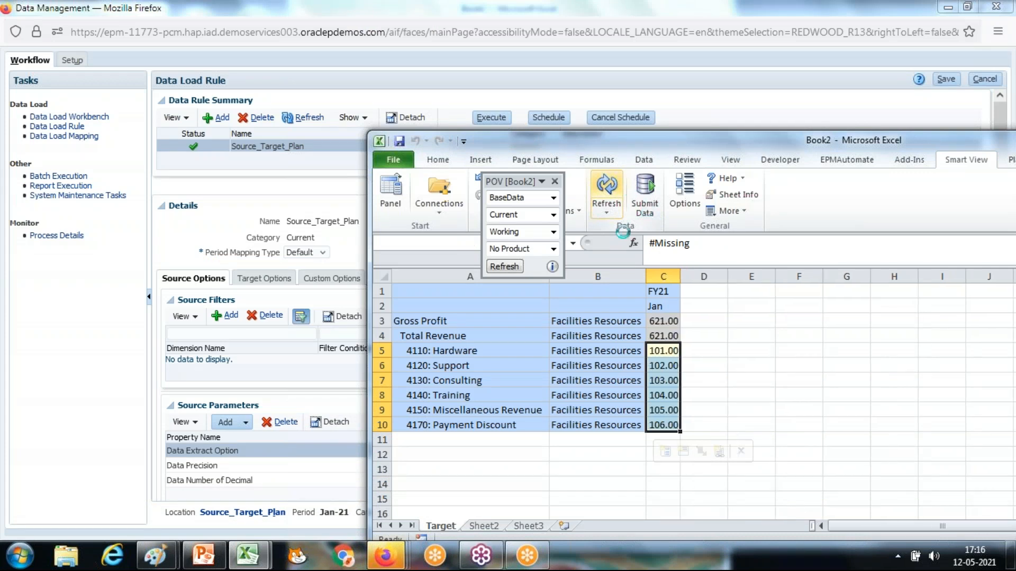
Bring up Book1 and place the Book2 window beside its grid to compare the Source and Target data.
mouse_move(248, 556)
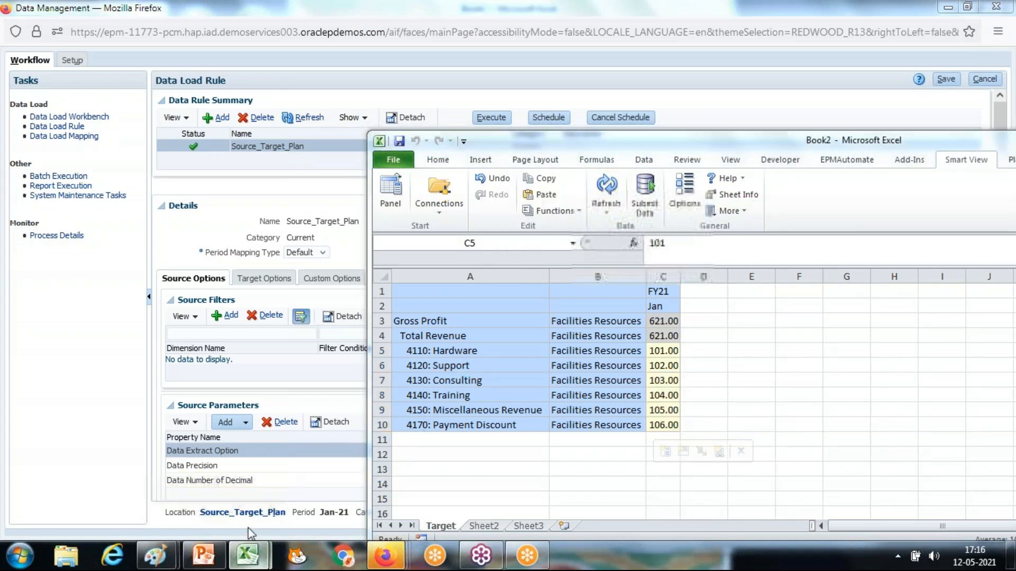
left_click(199, 503)
left_click(315, 233)
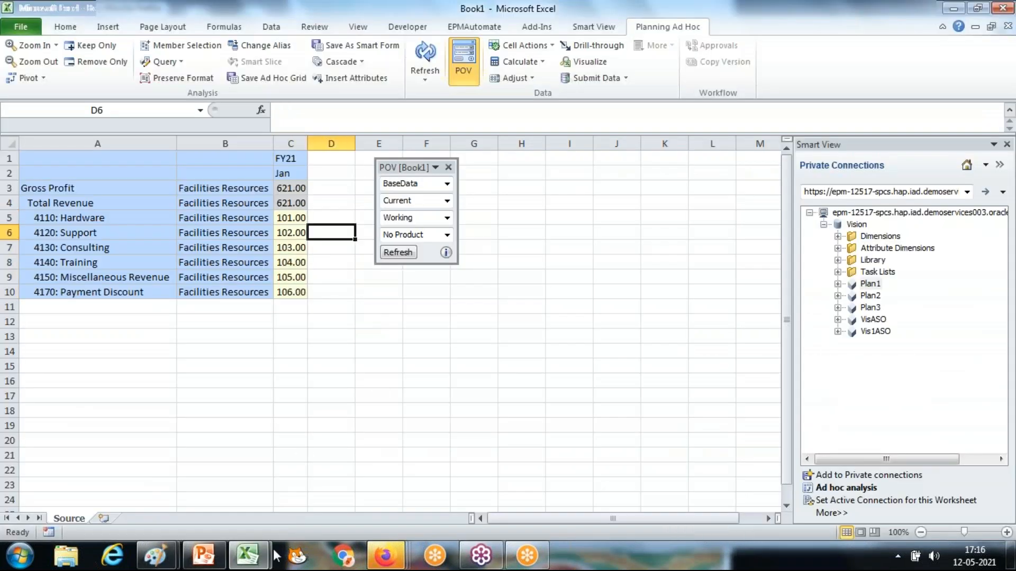
mouse_move(248, 556)
left_click(364, 479)
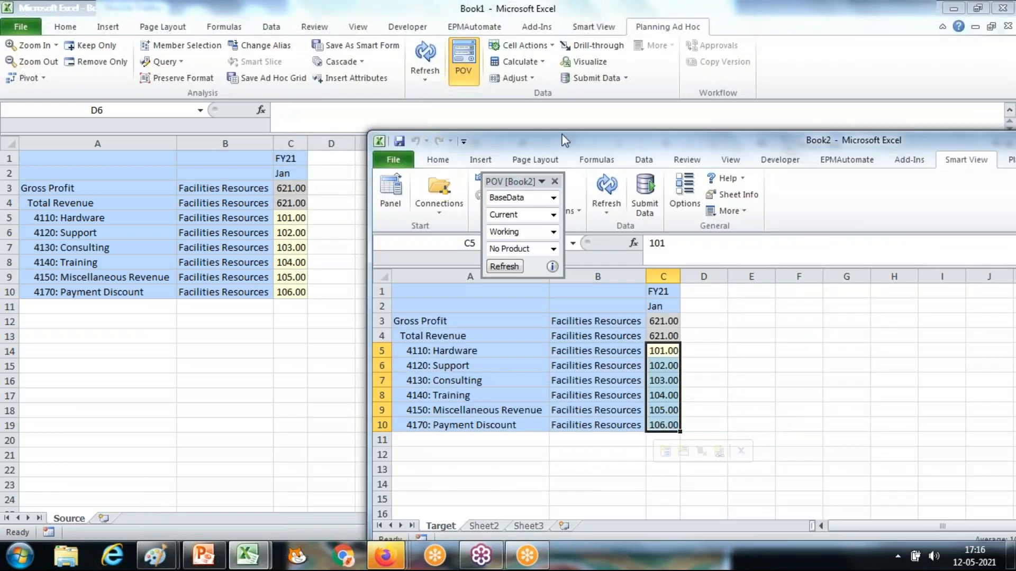
left_click_drag(556, 146, 544, 59)
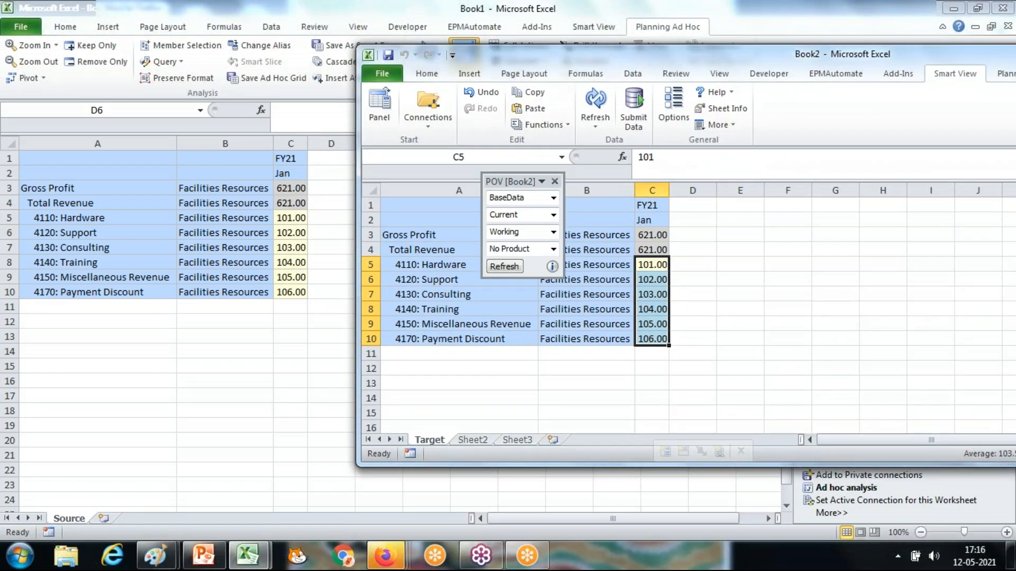